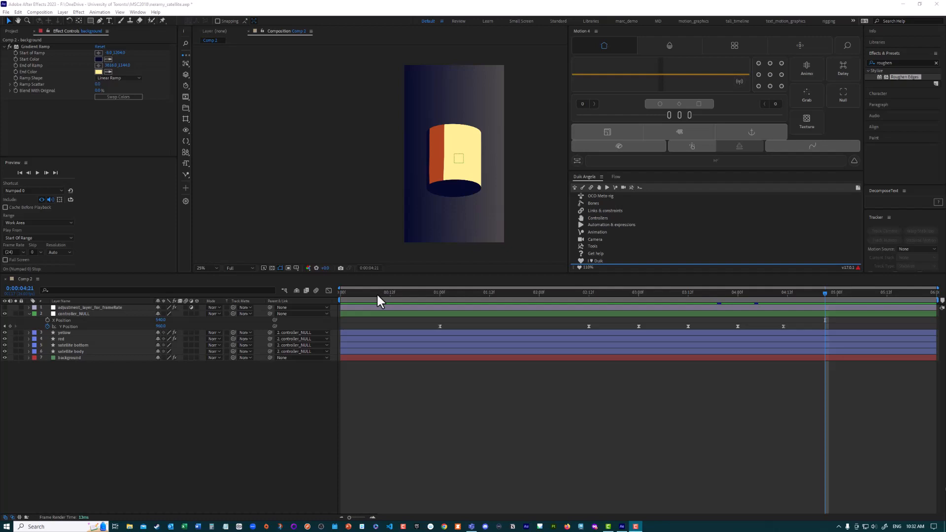
Step: Preview the satellite animation from the start of the composition, then move the current time to 0:00:02:21
{"action": "left_click_drag", "start_coordinate": [356, 291], "coordinate": [334, 292]}
{"action": "key", "text": "space"}
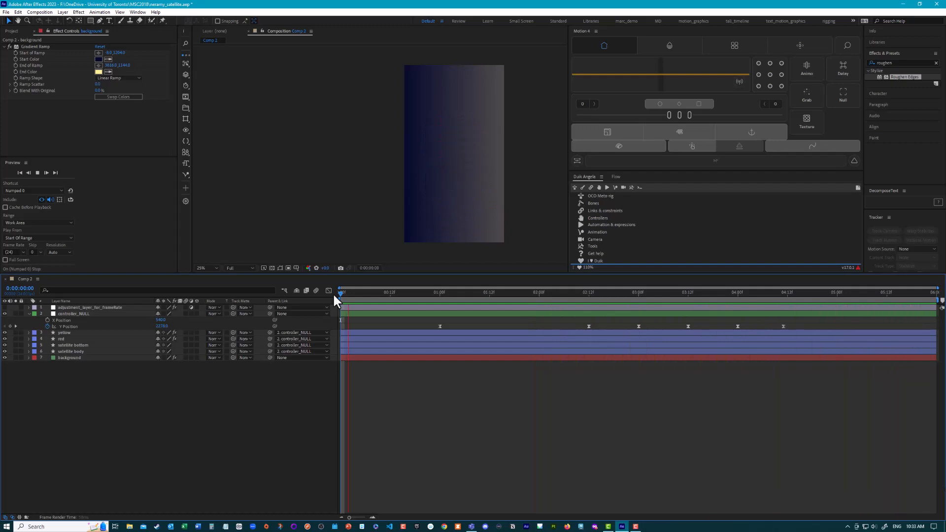
{"action": "key", "text": "space"}
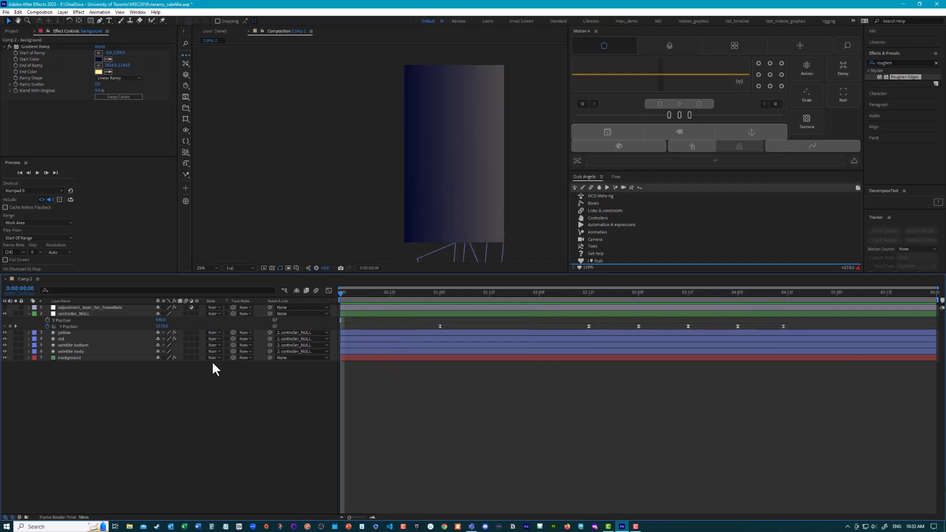
{"action": "left_click_drag", "start_coordinate": [496, 293], "coordinate": [626, 301]}
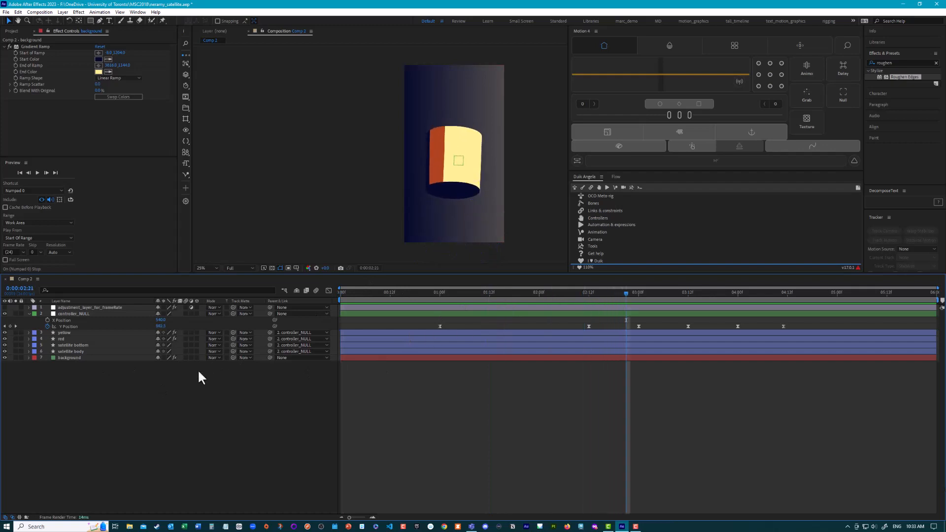
Step: Examine the frame-rate adjustment layer, controller null, yellow, red, satellite bottom and satellite body layers one by one
{"action": "left_click", "coordinate": [73, 307]}
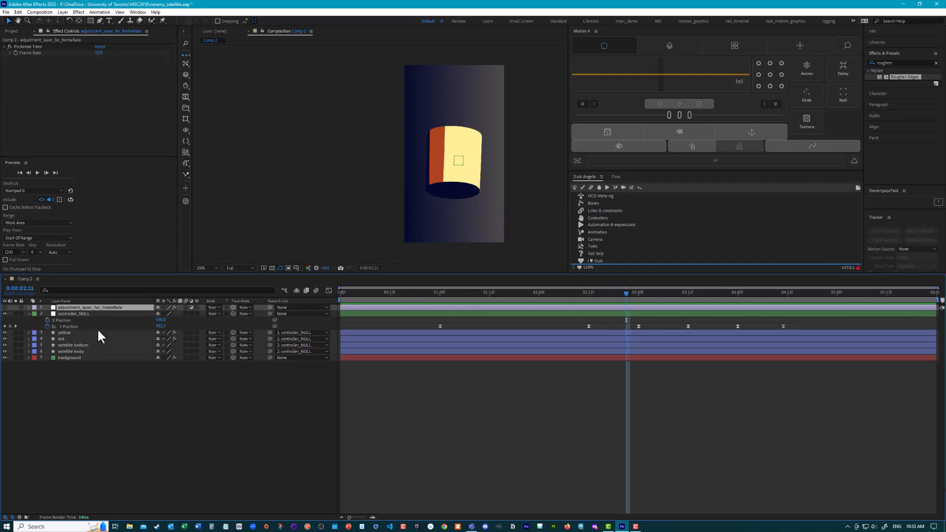
{"action": "left_click", "coordinate": [67, 313]}
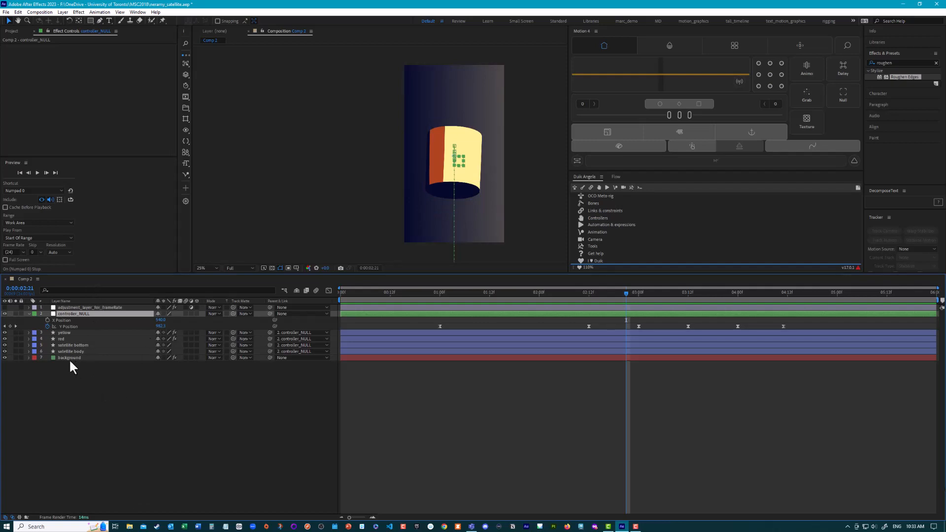
{"action": "left_click", "coordinate": [70, 332]}
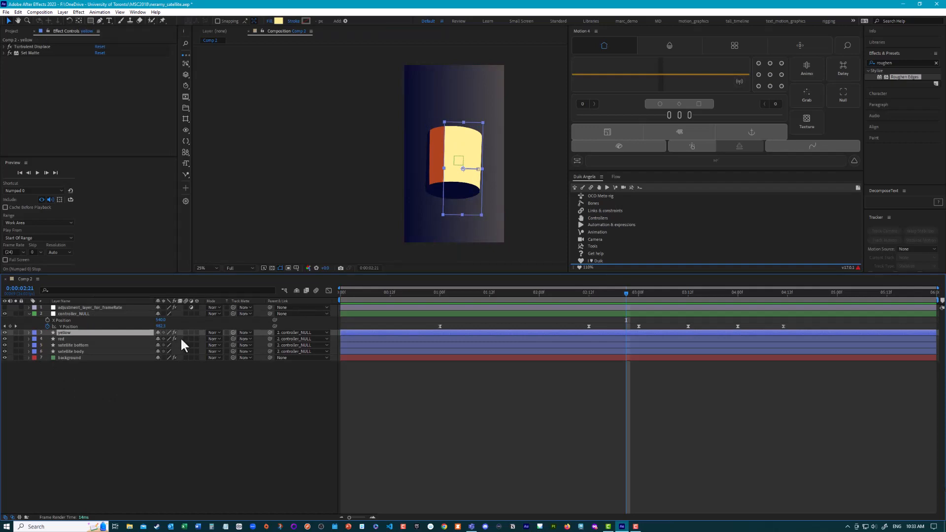
{"action": "left_click", "coordinate": [87, 339]}
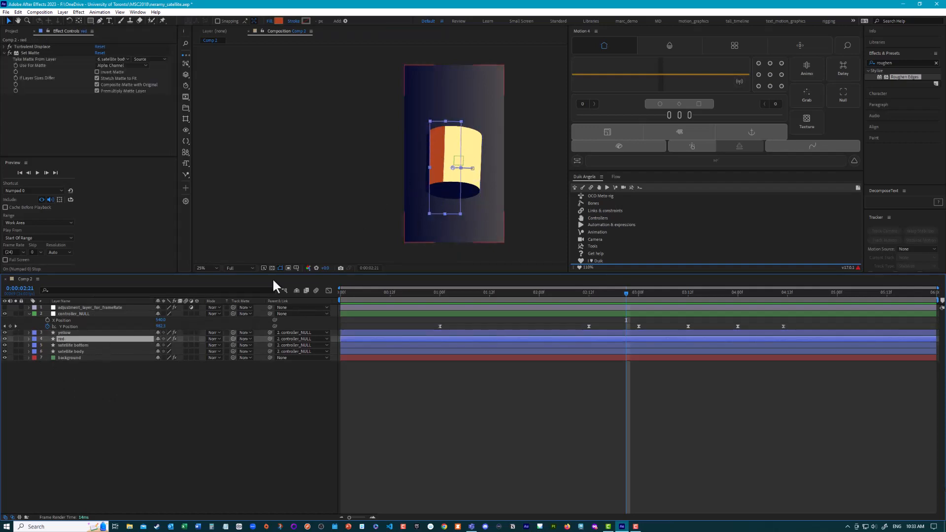
{"action": "left_click", "coordinate": [90, 344]}
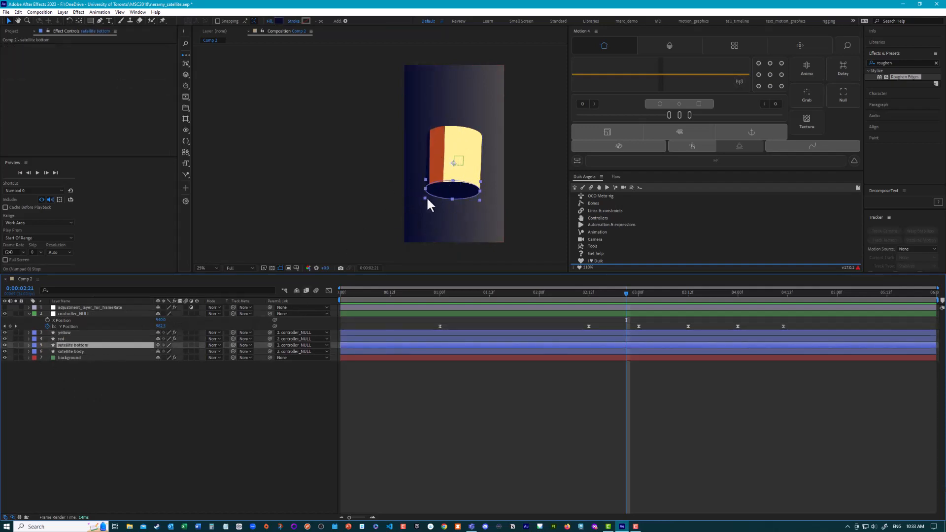
{"action": "left_click", "coordinate": [93, 352]}
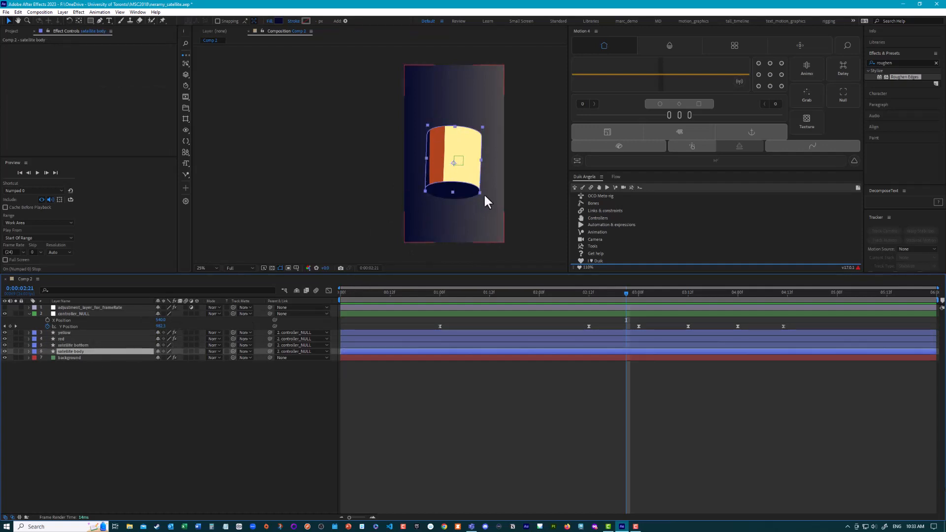
{"action": "left_click", "coordinate": [532, 201]}
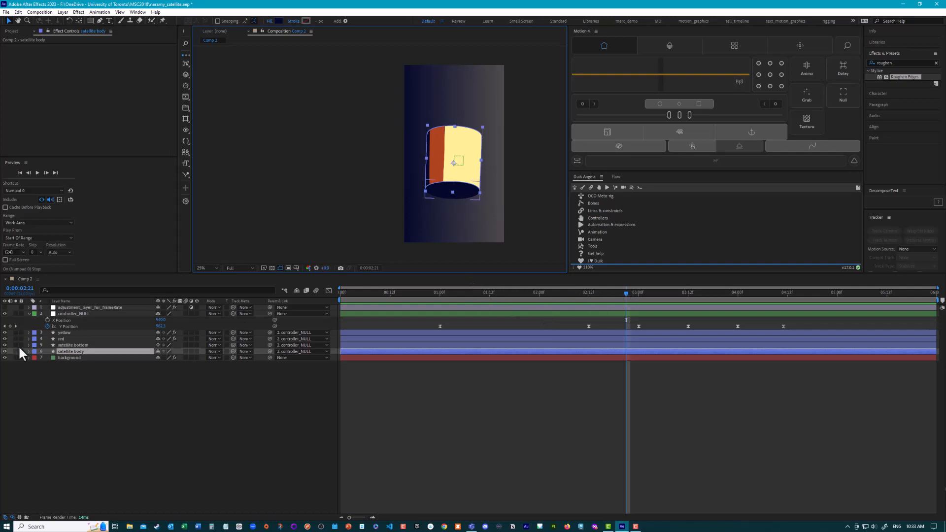
Step: Hide the yellow and red layers, set the current time to 0:00:02:17 and deselect all layers
{"action": "left_click", "coordinate": [4, 338]}
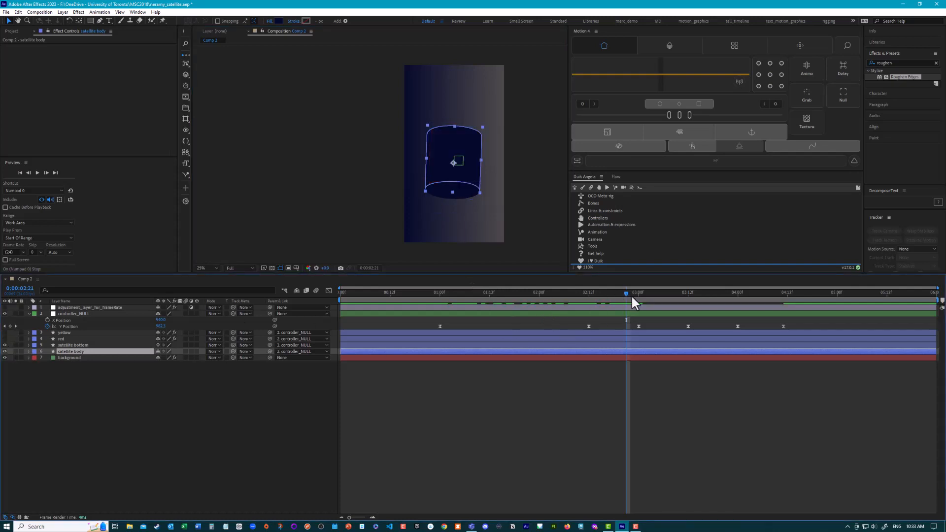
{"action": "mouse_move", "coordinate": [623, 291]}
{"action": "left_mouse_down"}
{"action": "mouse_move", "coordinate": [631, 292]}
{"action": "mouse_move", "coordinate": [590, 296]}
{"action": "mouse_move", "coordinate": [611, 296]}
{"action": "left_mouse_up"}
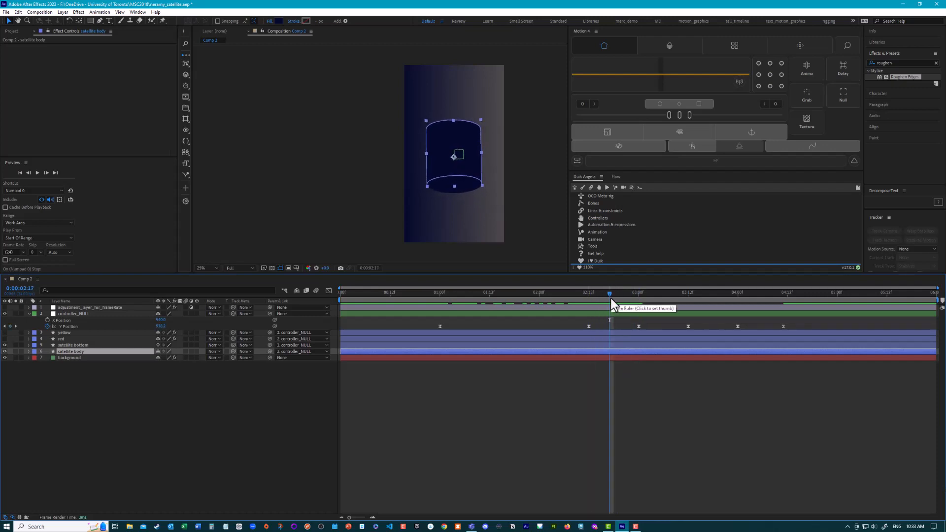
{"action": "left_click", "coordinate": [197, 400]}
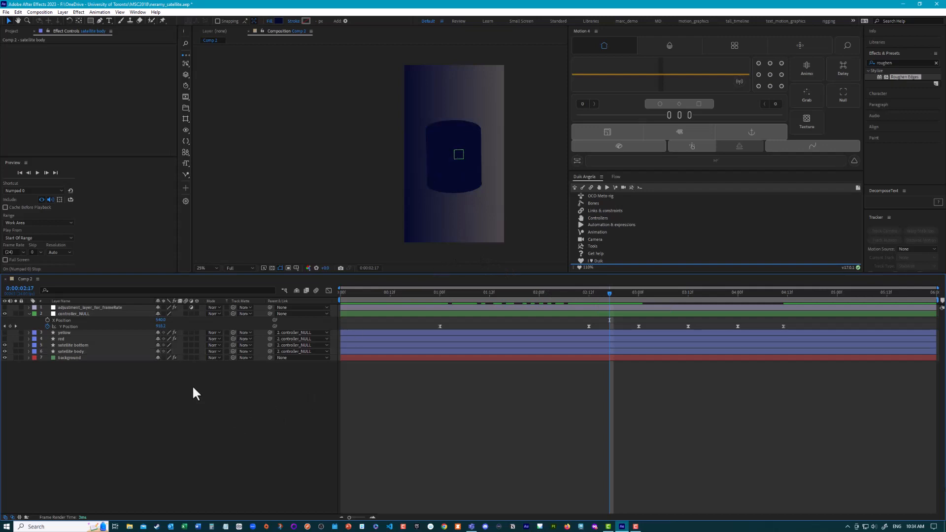
Step: Draw a tall rectangle as a new shape layer, starting at the satellite's centre line and extending beyond its right side
{"action": "left_click", "coordinate": [90, 20]}
{"action": "left_click_drag", "start_coordinate": [454, 99], "coordinate": [489, 185]}
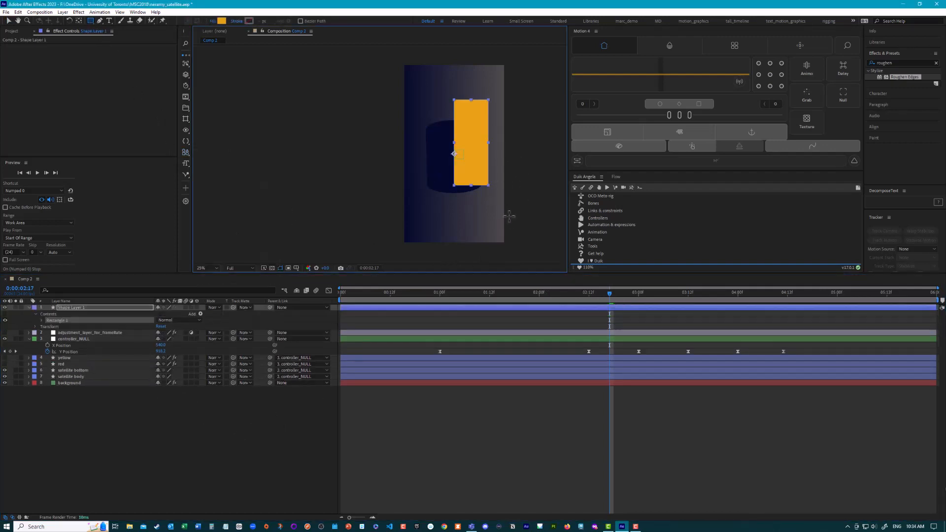
{"action": "mouse_move", "coordinate": [509, 216]}
{"action": "left_mouse_down"}
{"action": "mouse_move", "coordinate": [513, 225]}
{"action": "mouse_move", "coordinate": [501, 210]}
{"action": "left_mouse_up"}
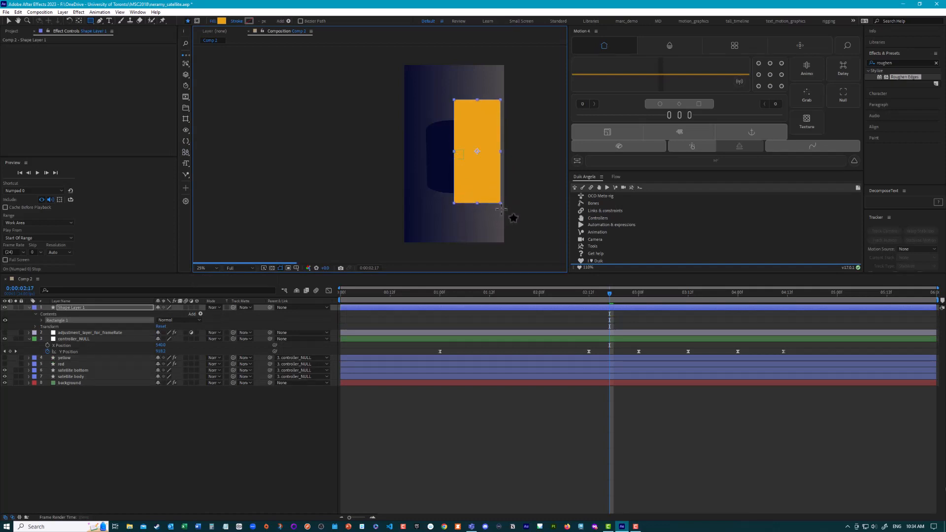
Step: Change the rectangle's fill colour to yellow with a hue of 51°
{"action": "left_click", "coordinate": [220, 22]}
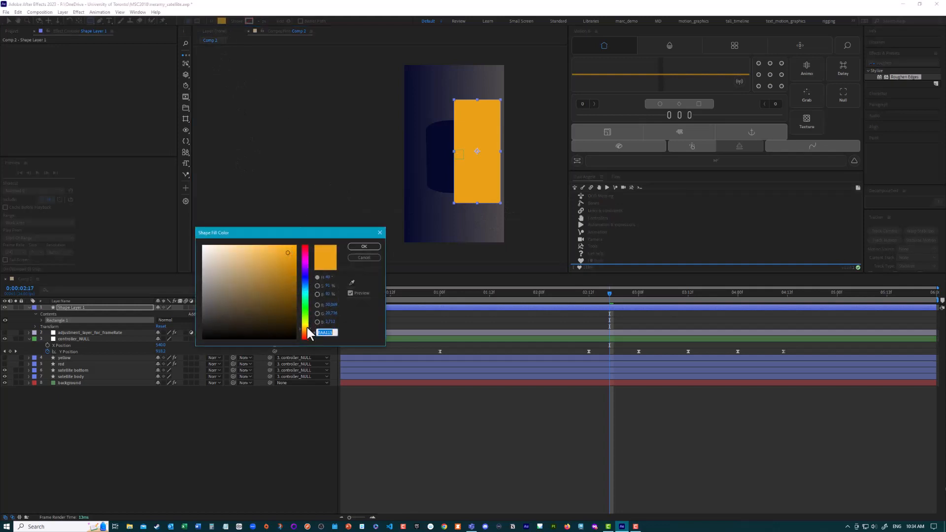
{"action": "left_click_drag", "start_coordinate": [307, 327], "coordinate": [306, 327]}
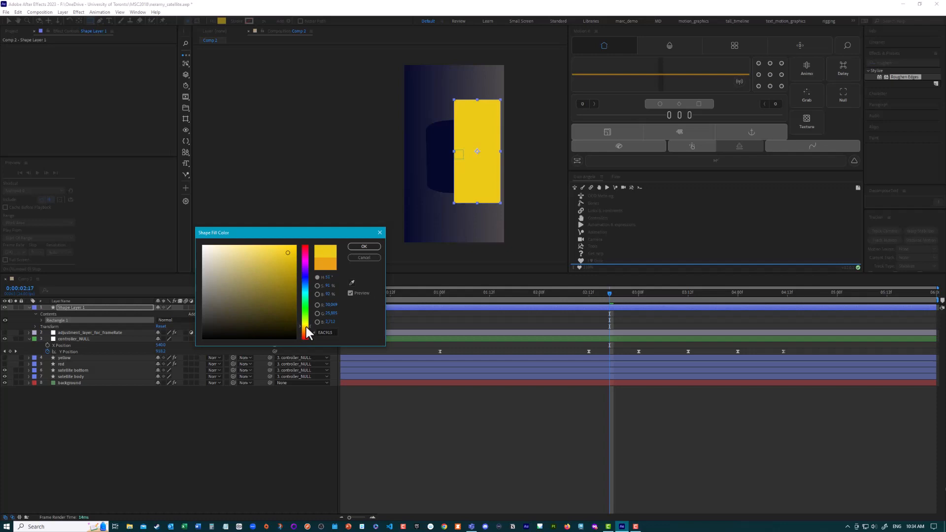
{"action": "left_click", "coordinate": [364, 247]}
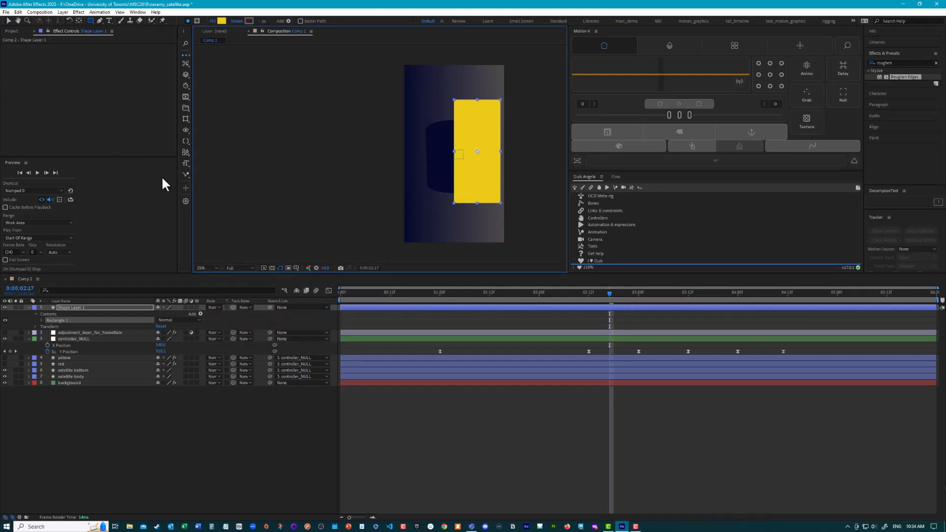
Step: Find the Set Matte effect and apply it to the yellow rectangle's shape layer
{"action": "left_click", "coordinate": [901, 61]}
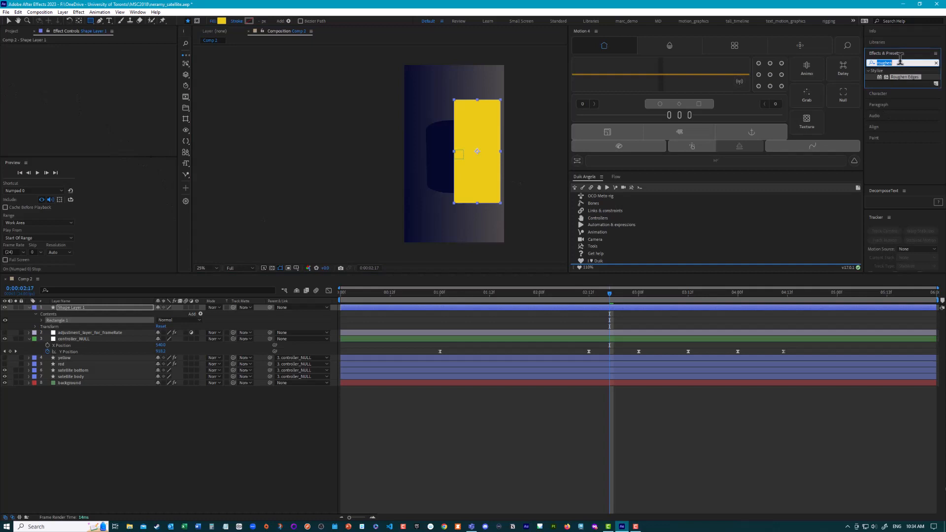
{"action": "type", "text": "set mea"}
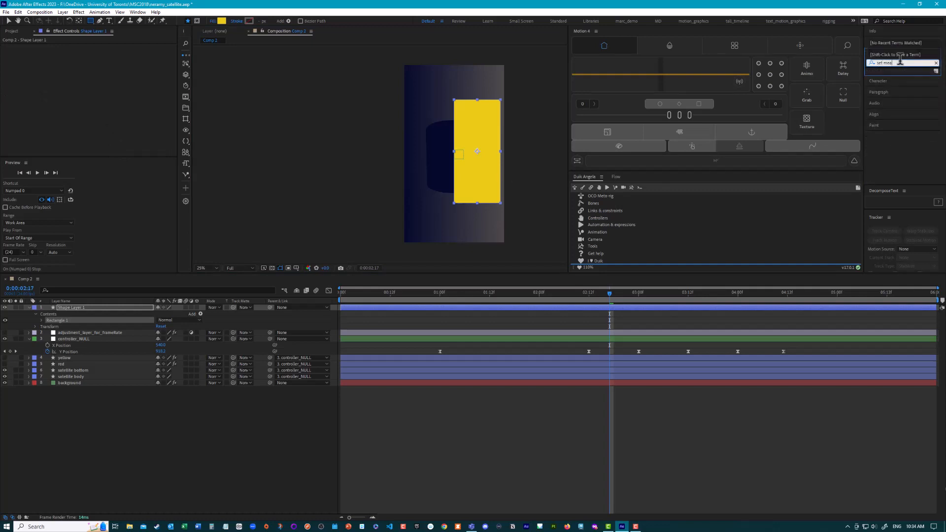
{"action": "key", "text": "BackSpace"}
{"action": "type", "text": "att"}
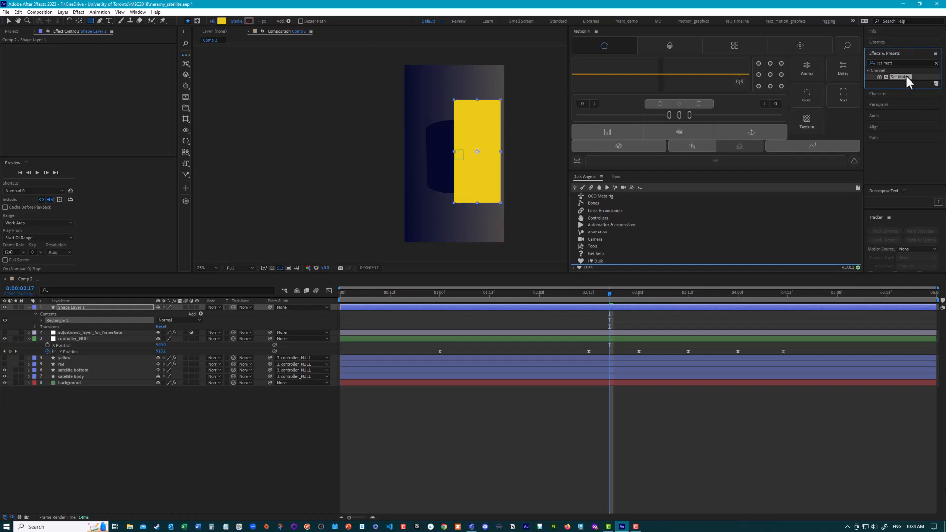
{"action": "double_click", "coordinate": [905, 77]}
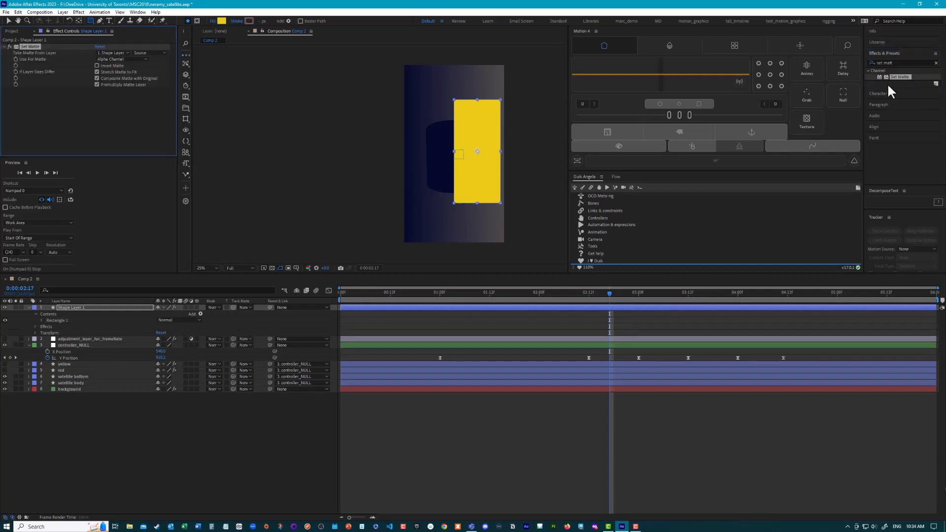
{"action": "key", "text": "v"}
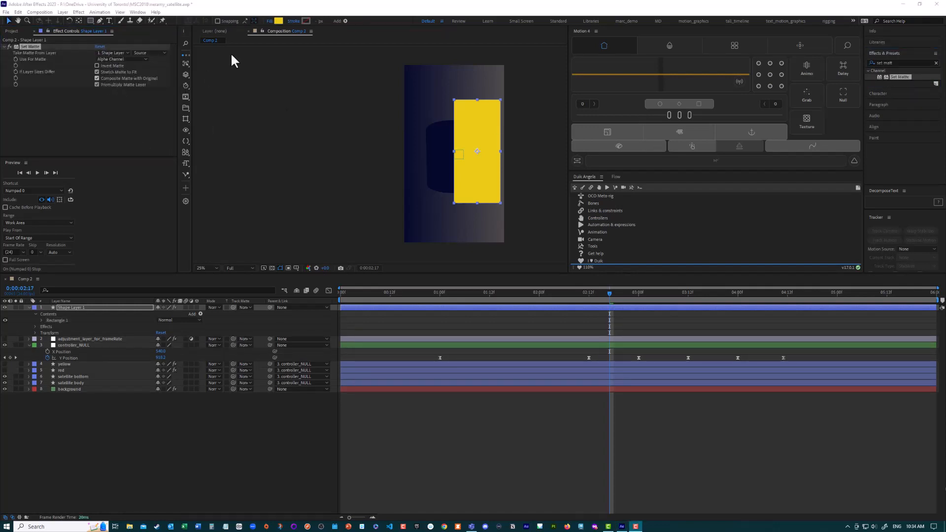
Step: Set the Set Matte effect on the rectangle's layer to take its matte from the satellite body layer
{"action": "scroll", "coordinate": [388, 166], "scroll_direction": "up", "scroll_amount": 2}
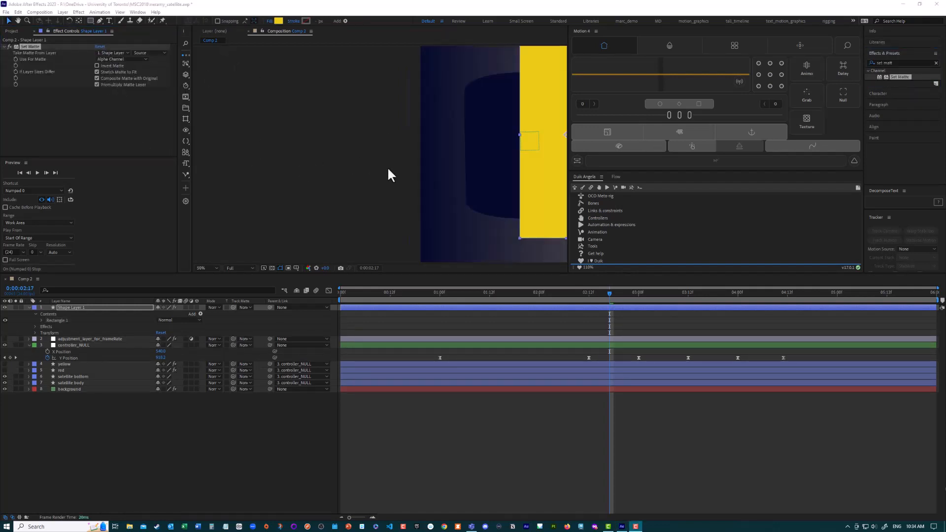
{"action": "left_click", "coordinate": [360, 171]}
{"action": "left_click_drag", "start_coordinate": [373, 162], "coordinate": [281, 200]}
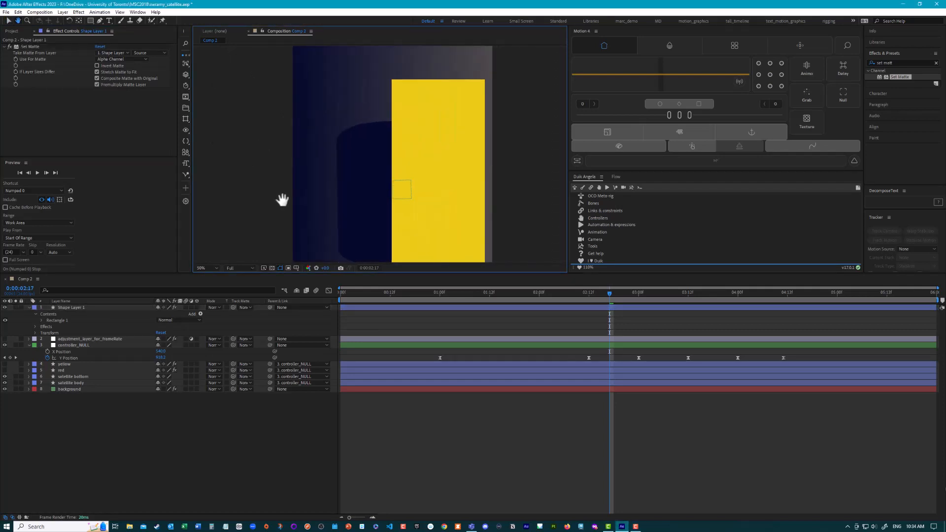
{"action": "left_click", "coordinate": [30, 58]}
{"action": "left_click", "coordinate": [111, 53]}
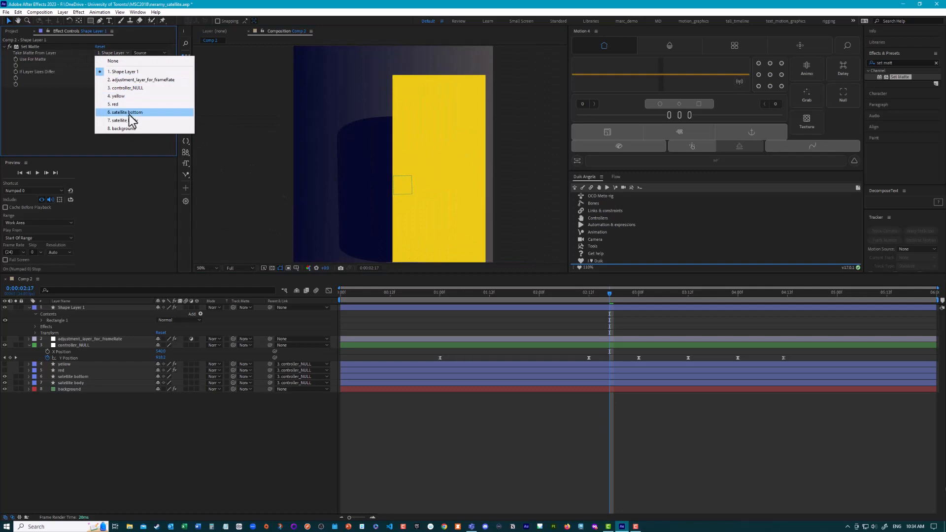
{"action": "left_click", "coordinate": [129, 120]}
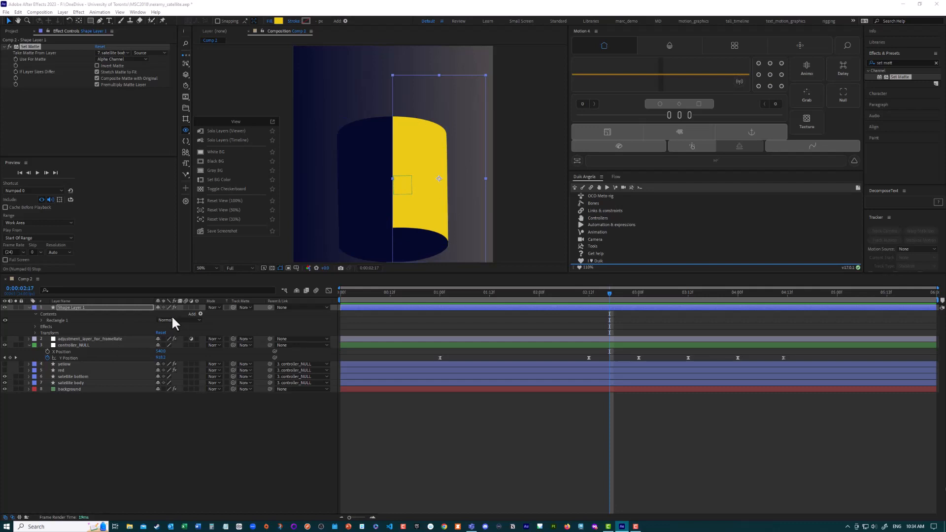
Step: Parent Shape Layer 1 to the controller_NULL layer
{"action": "left_click", "coordinate": [68, 345]}
{"action": "left_click_drag", "start_coordinate": [270, 307], "coordinate": [92, 347]}
{"action": "scroll", "coordinate": [382, 182], "scroll_direction": "up", "scroll_amount": 2}
{"action": "scroll", "coordinate": [386, 193], "scroll_direction": "down", "scroll_amount": 4}
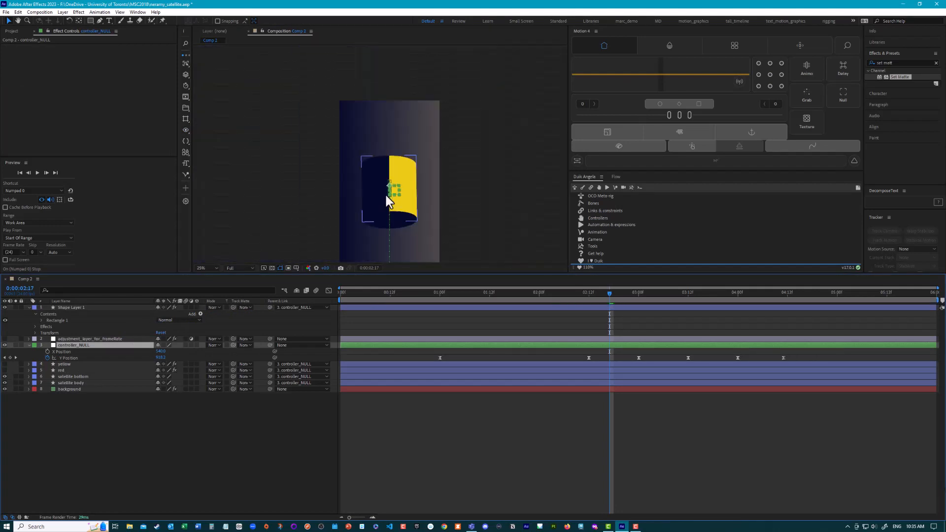
Step: Play and scrub the animation to check how the yellow shading follows the satellite, stopping at 0:00:02:15
{"action": "key", "text": "space"}
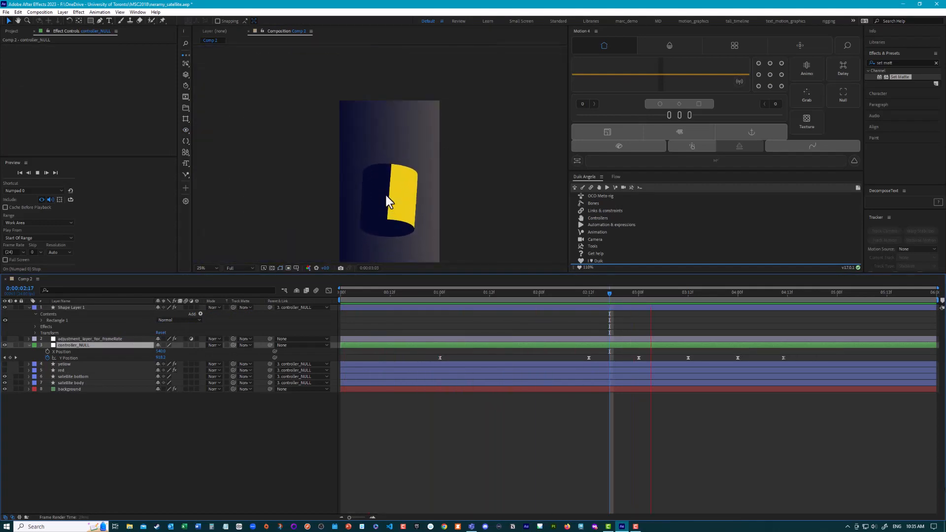
{"action": "key", "text": "space"}
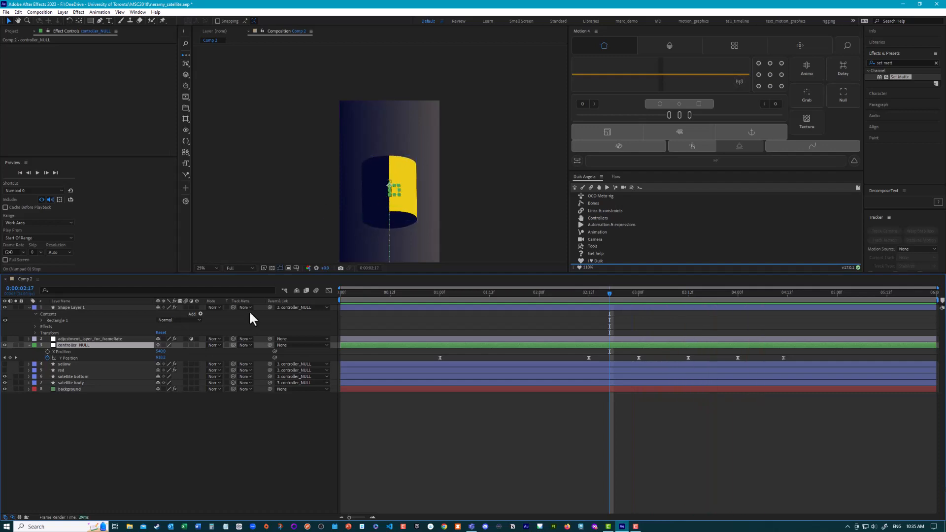
{"action": "mouse_move", "coordinate": [609, 293]}
{"action": "left_mouse_down"}
{"action": "mouse_move", "coordinate": [524, 295]}
{"action": "mouse_move", "coordinate": [610, 304]}
{"action": "left_mouse_up"}
{"action": "left_click_drag", "start_coordinate": [610, 292], "coordinate": [527, 295]}
{"action": "key", "text": "space"}
{"action": "key", "text": "space"}
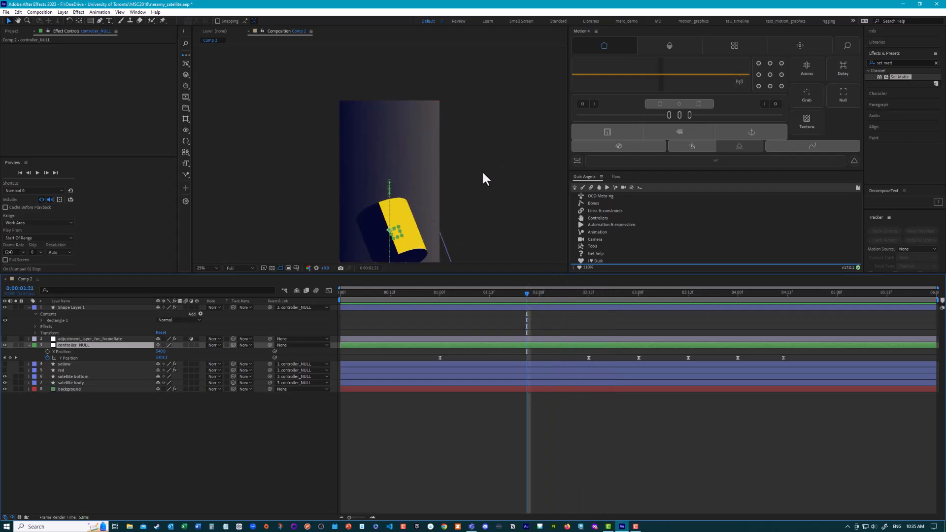
{"action": "left_click_drag", "start_coordinate": [452, 182], "coordinate": [448, 160]}
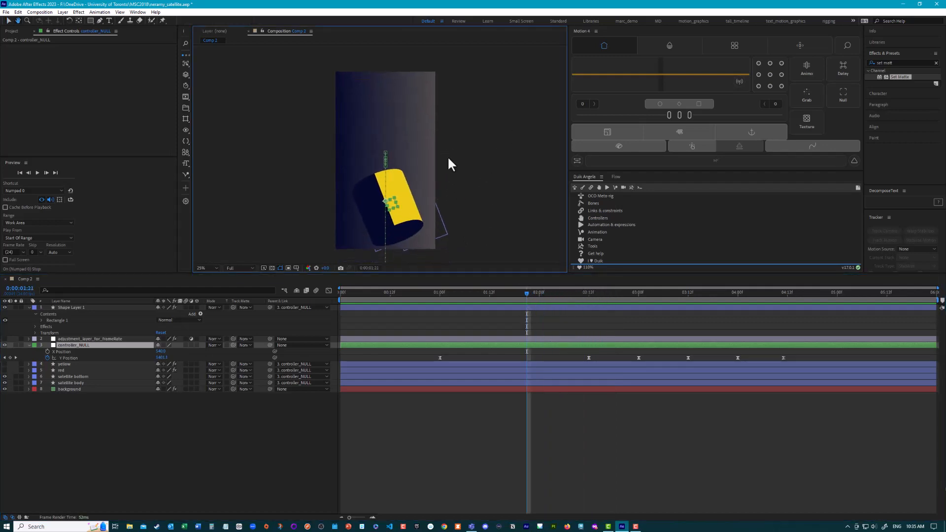
{"action": "left_click_drag", "start_coordinate": [527, 295], "coordinate": [618, 293]}
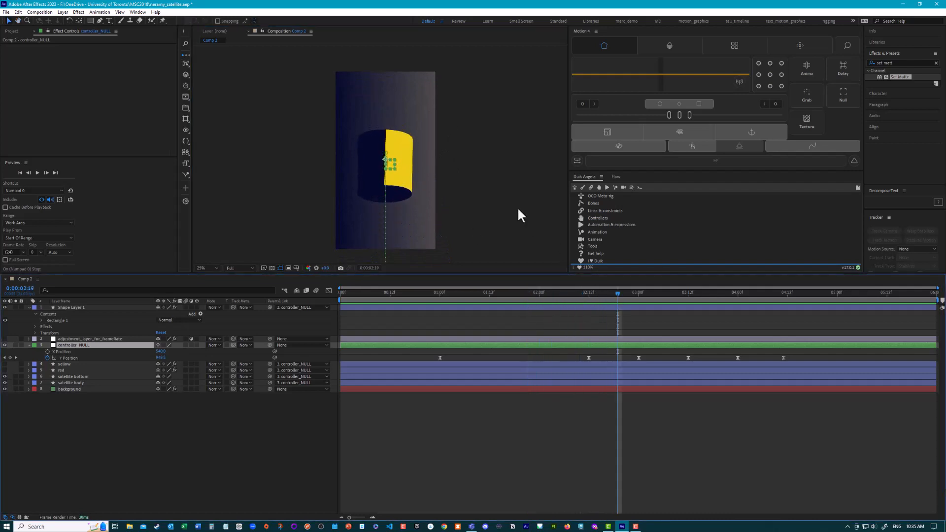
{"action": "mouse_move", "coordinate": [617, 294]}
{"action": "left_mouse_down"}
{"action": "mouse_move", "coordinate": [493, 294]}
{"action": "mouse_move", "coordinate": [602, 292]}
{"action": "left_mouse_up"}
Step: Rename the yellow rectangle's shape layer, Shape Layer 1, to yellow_demo
{"action": "left_click", "coordinate": [386, 164]}
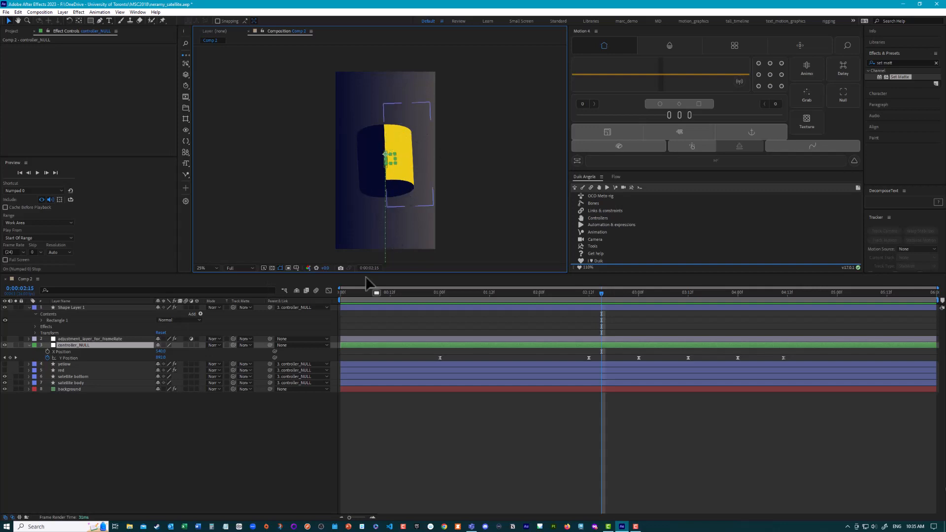
{"action": "left_click", "coordinate": [73, 307]}
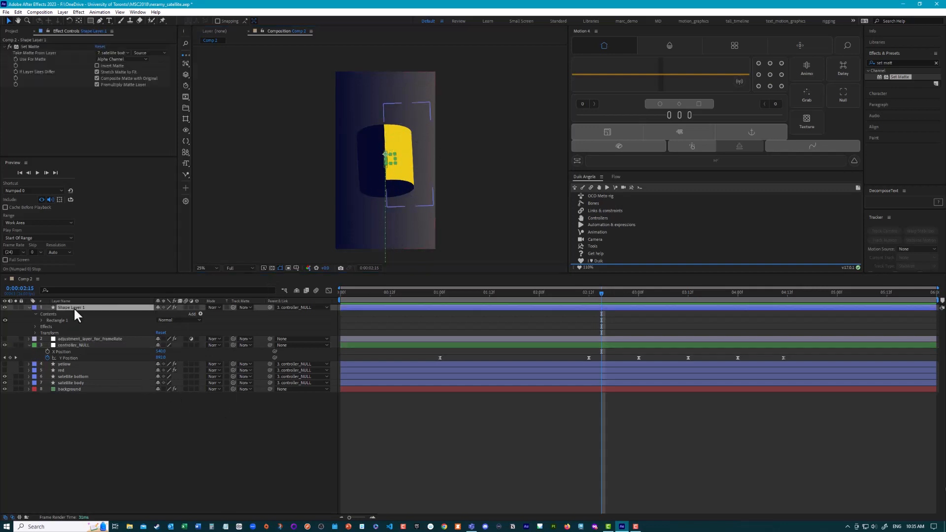
{"action": "key", "text": "Return"}
{"action": "type", "text": "ye"}
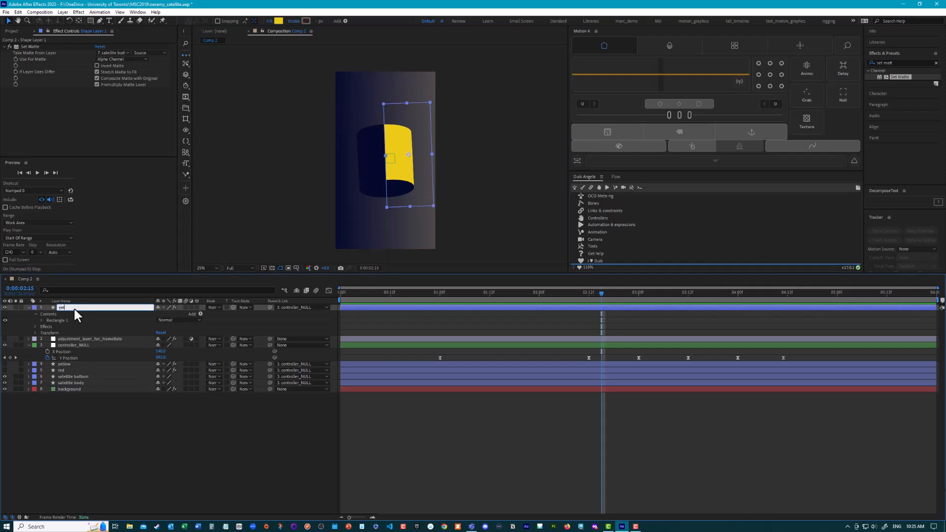
{"action": "type", "text": "llow_demo"}
{"action": "key", "text": "Return"}
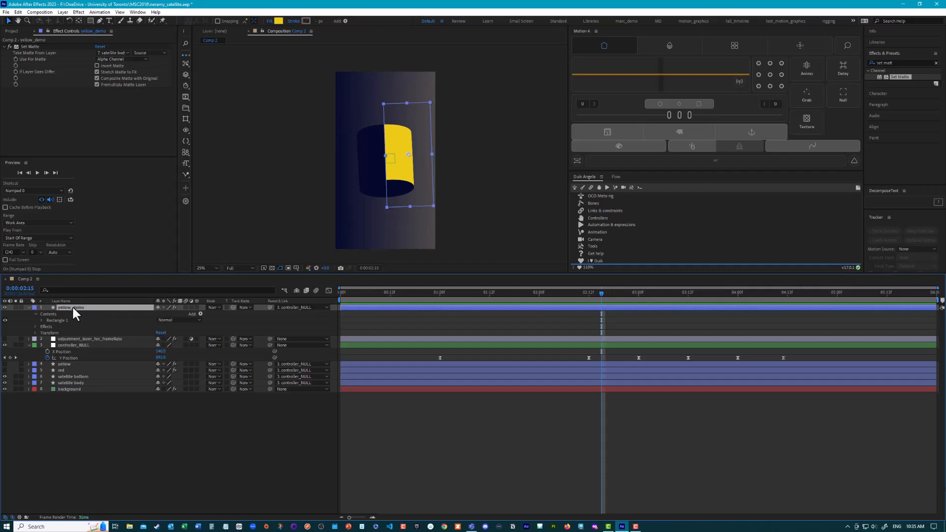
Step: Add an expression to yellow_demo's Rotation that links it to the Rotation of the controller_NULL layer
{"action": "key", "text": "r"}
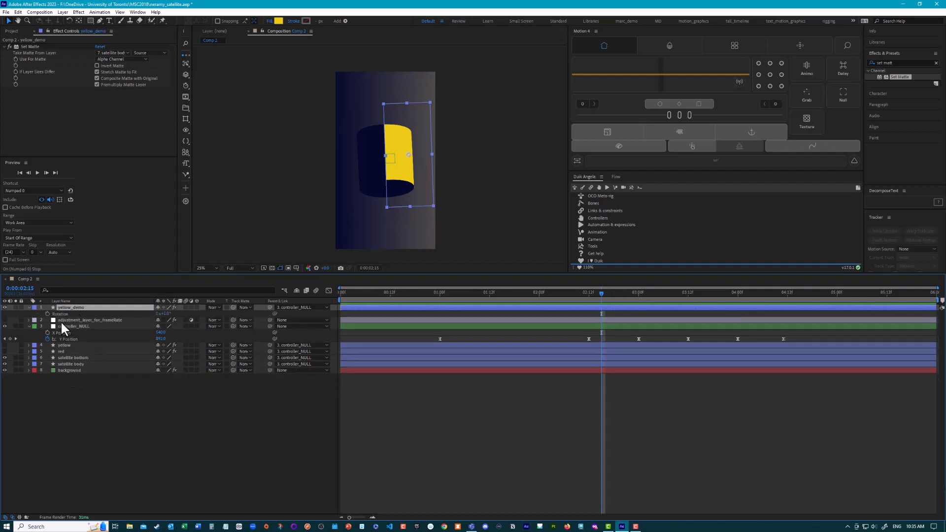
{"action": "left_click", "coordinate": [47, 314], "text": "alt"}
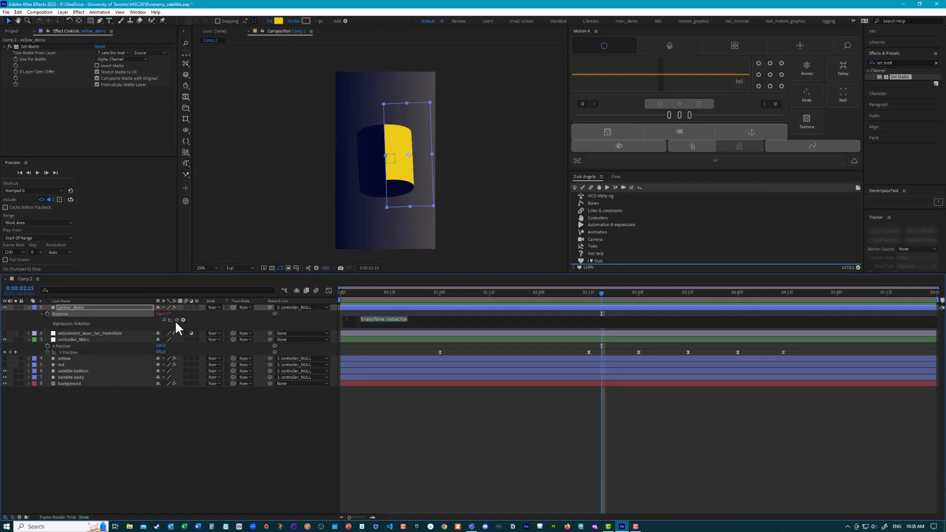
{"action": "left_click", "coordinate": [79, 340]}
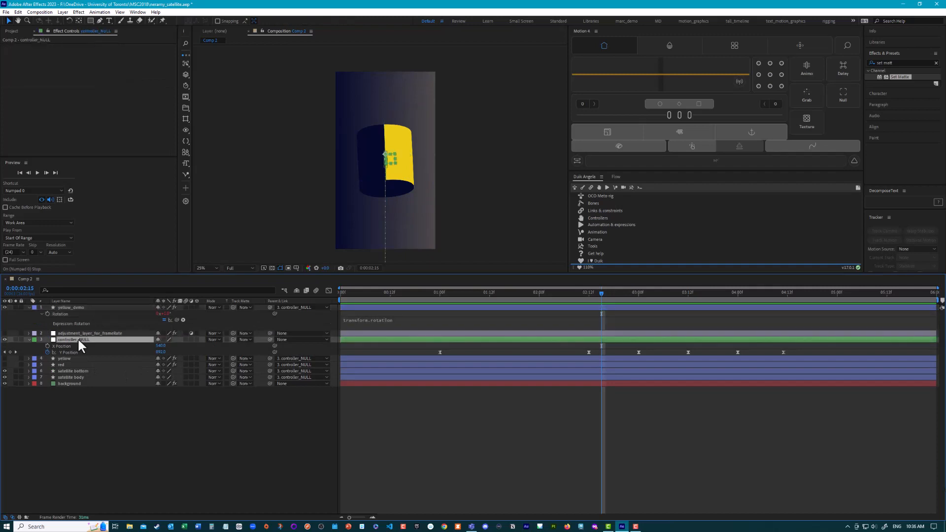
{"action": "key", "text": "r"}
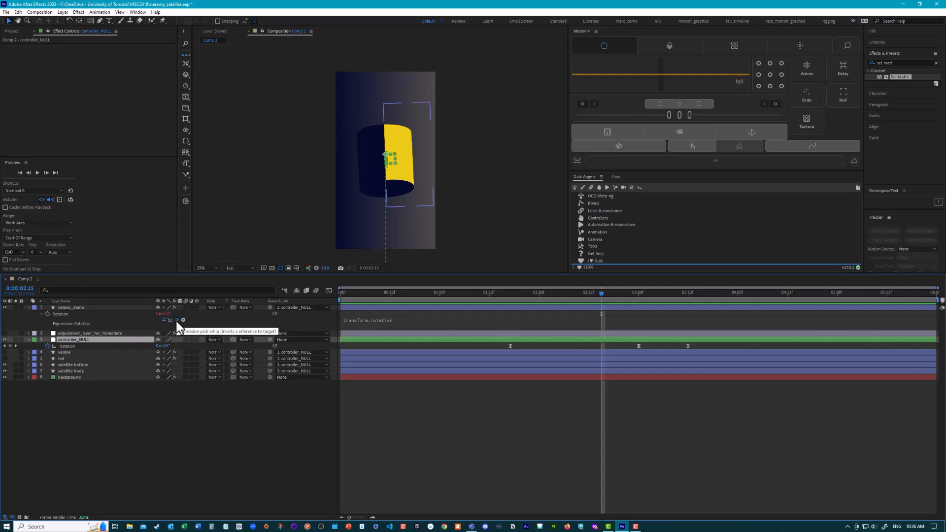
{"action": "left_click_drag", "start_coordinate": [176, 322], "coordinate": [68, 344]}
{"action": "left_click", "coordinate": [398, 435]}
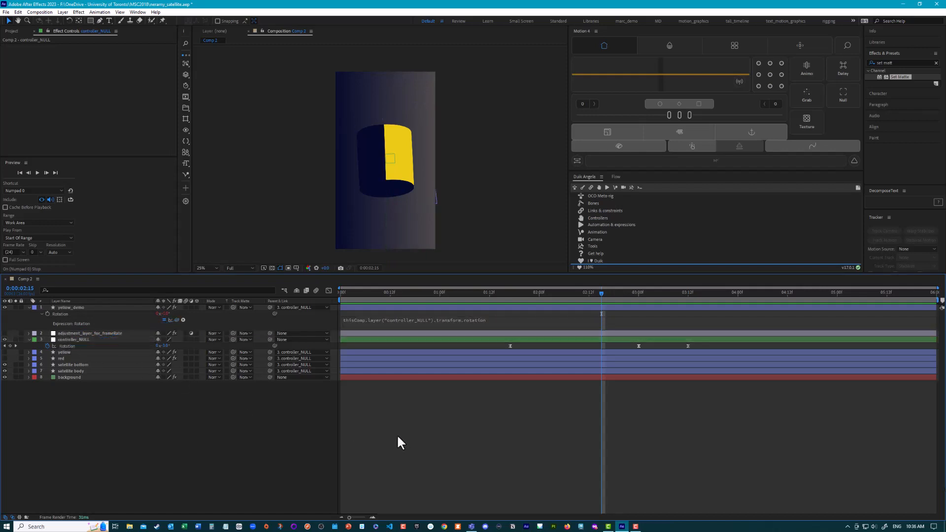
Step: Scrub back to 0:00:01:20 and play the animation to check how the linked rotation turns the yellow shading
{"action": "left_click_drag", "start_coordinate": [604, 293], "coordinate": [515, 313]}
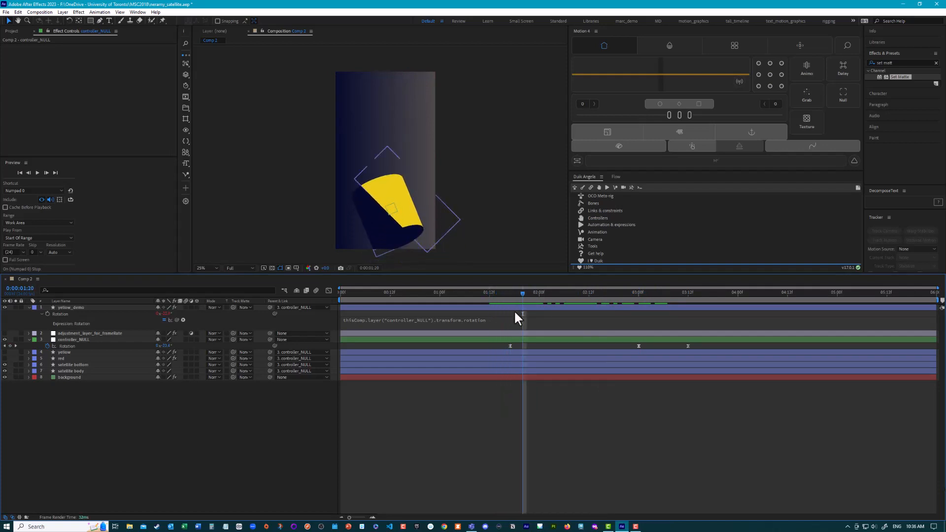
{"action": "key", "text": "space"}
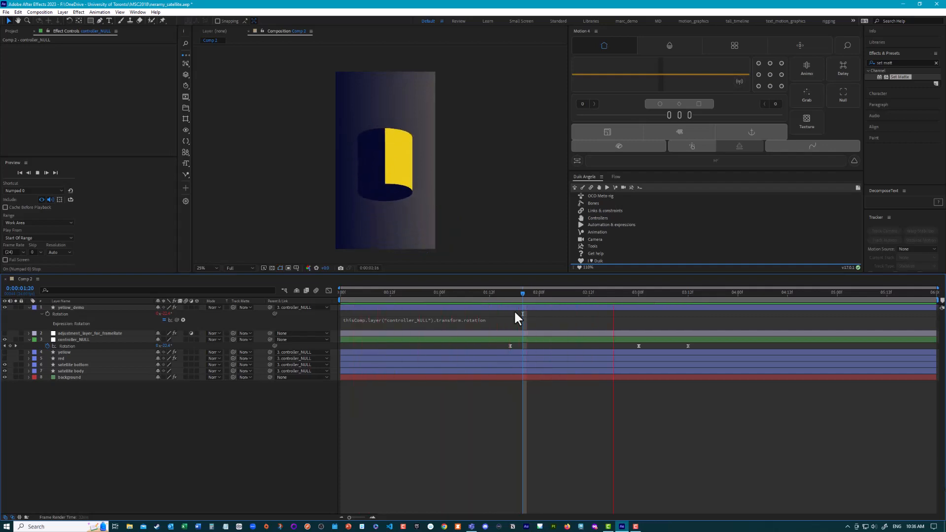
{"action": "key", "text": "space"}
Step: Append * -1 to yellow_demo's rotation expression to counter the controller's rotation
{"action": "left_click", "coordinate": [492, 319]}
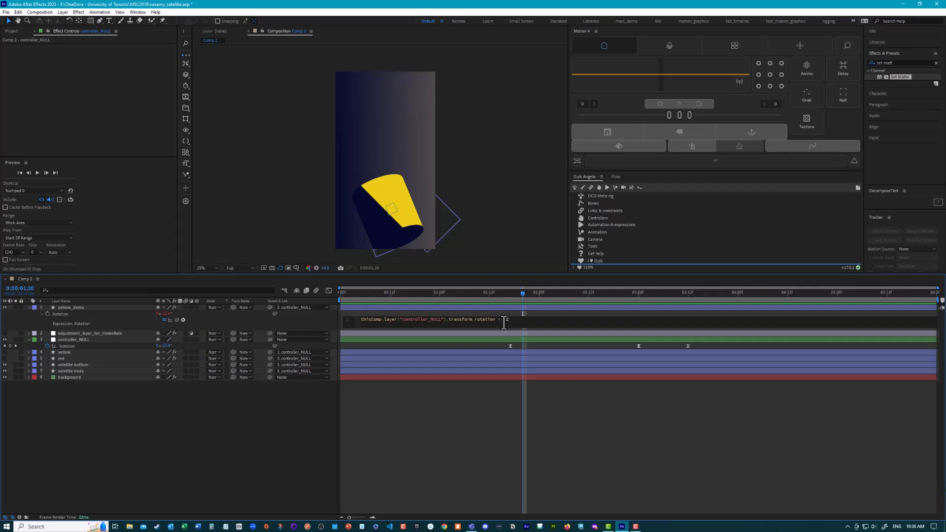
{"action": "type", "text": "+ -1"}
{"action": "left_click", "coordinate": [411, 460]}
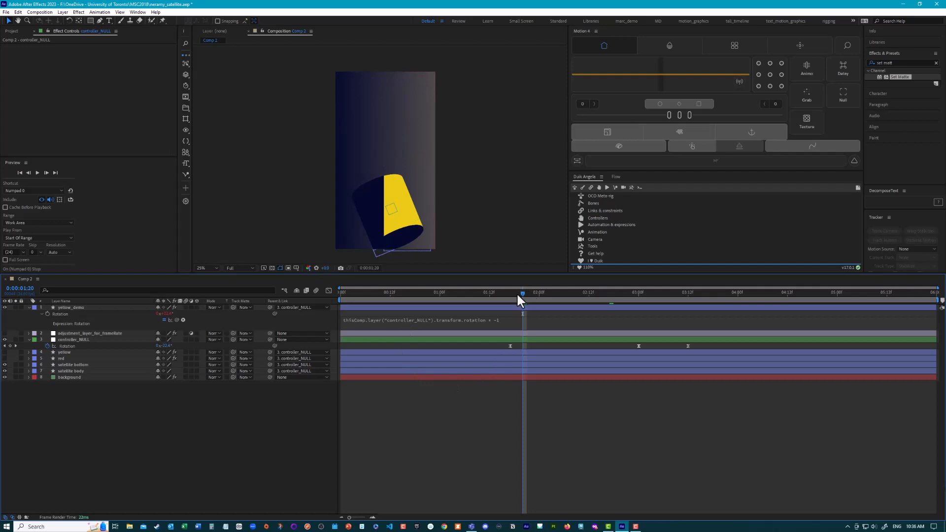
Step: Scrub through the animation to check the yellow edge's angle as the satellite rotates, stopping at 0:00:02:03
{"action": "left_click_drag", "start_coordinate": [521, 293], "coordinate": [612, 304]}
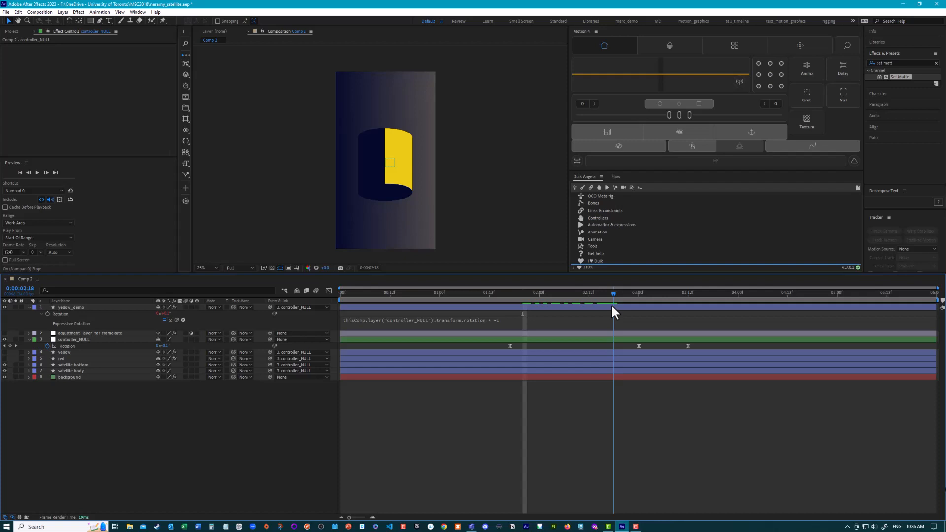
{"action": "left_click_drag", "start_coordinate": [612, 304], "coordinate": [498, 291]}
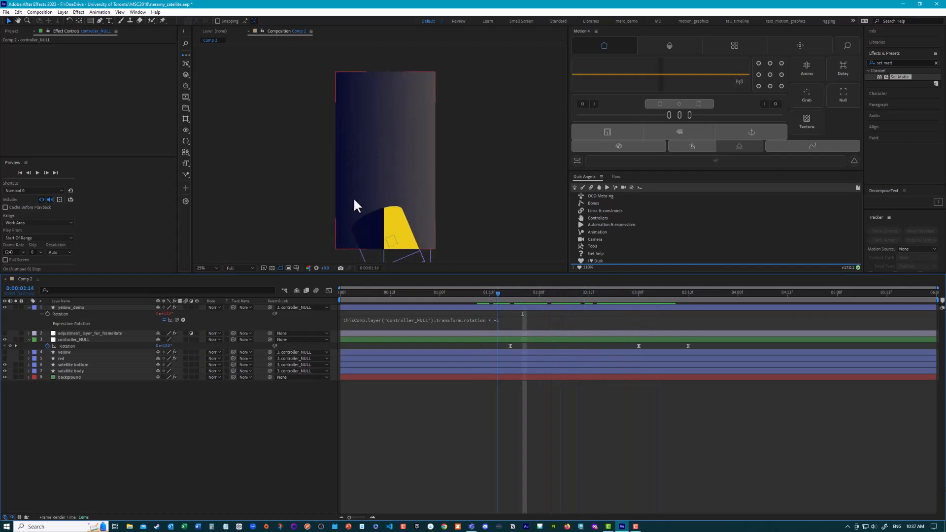
{"action": "left_click", "coordinate": [384, 254]}
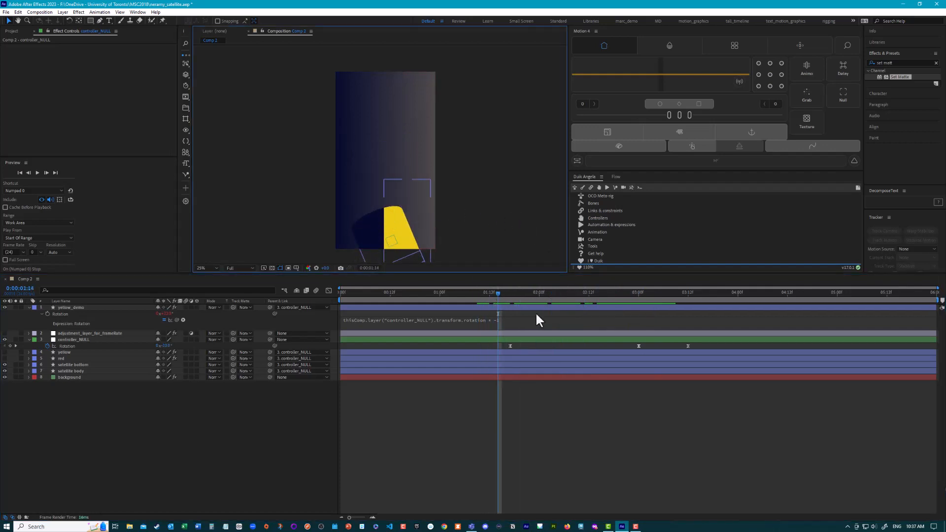
{"action": "left_click_drag", "start_coordinate": [497, 291], "coordinate": [547, 314]}
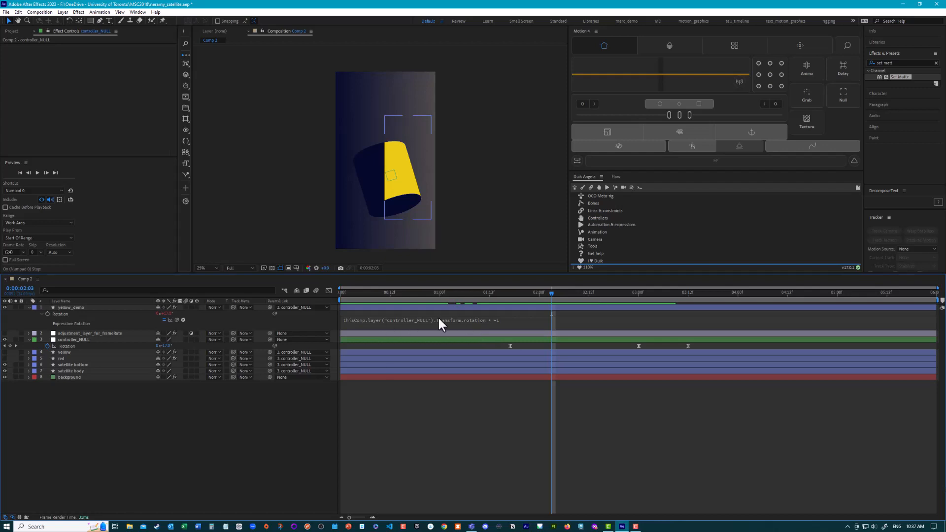
Step: Change yellow_demo's rotation expression to (thisComp.layer("controller_NULL").transform.rotation + 45) * -1 and scrub through the animation to check the angled shading
{"action": "left_click", "coordinate": [380, 321]}
{"action": "left_click", "coordinate": [361, 319]}
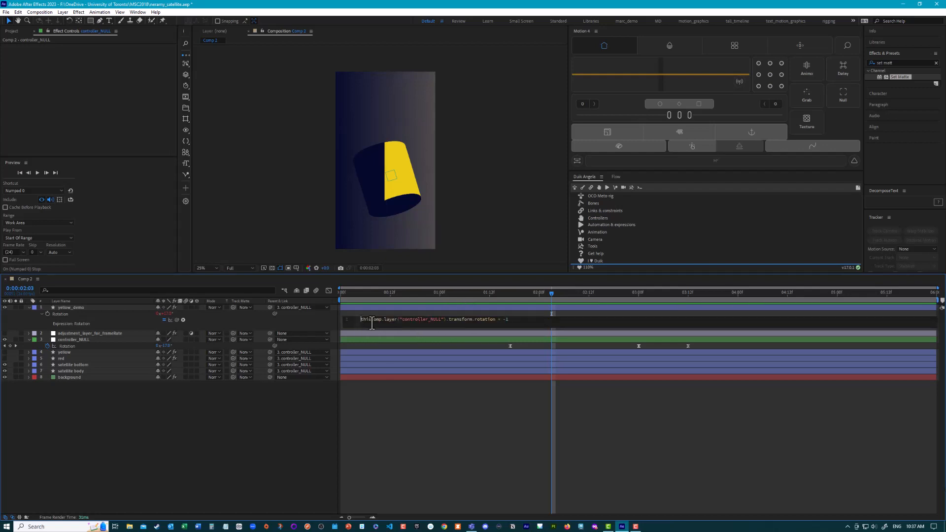
{"action": "type", "text": "("}
{"action": "type", "text": "5)"}
{"action": "left_click", "coordinate": [478, 398]}
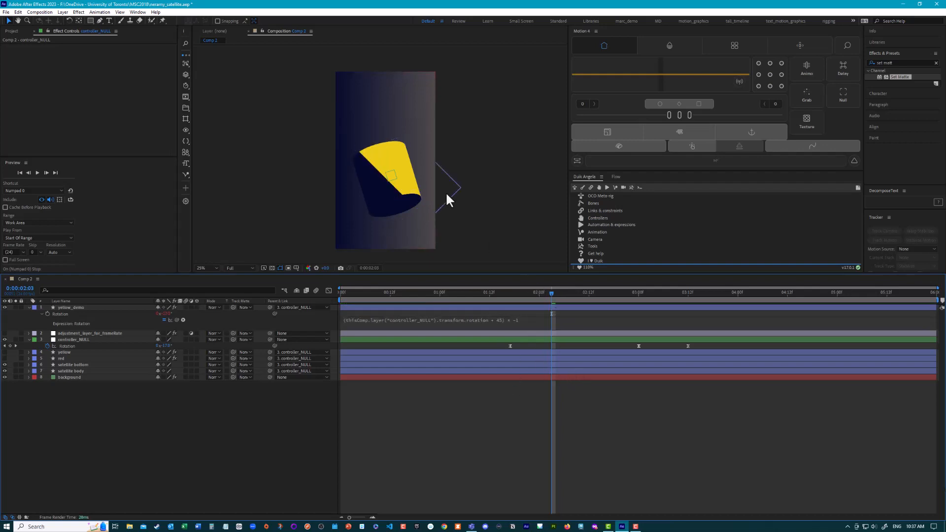
{"action": "left_click_drag", "start_coordinate": [552, 292], "coordinate": [481, 336]}
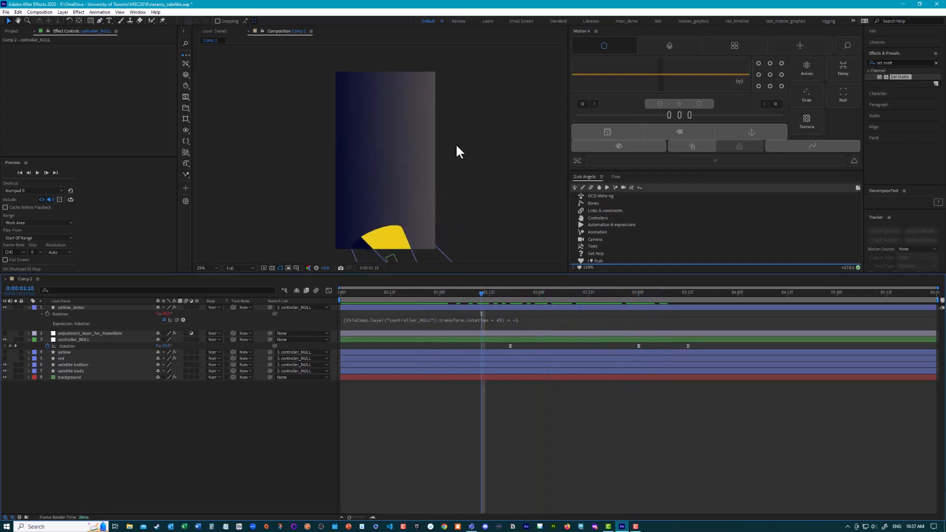
{"action": "left_click_drag", "start_coordinate": [501, 296], "coordinate": [648, 321]}
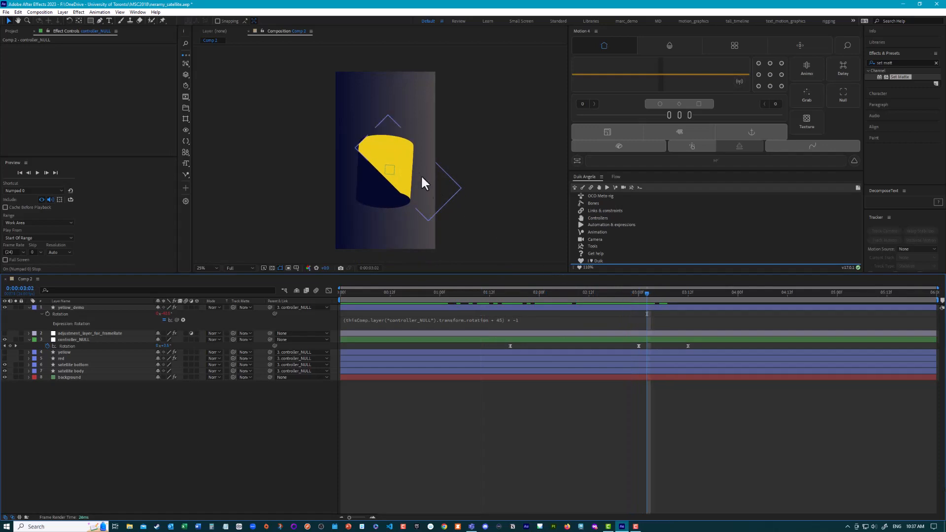
Step: Increase the height of yellow_demo's rectangle path to about 1358 so it extends beyond the satellite body
{"action": "left_click", "coordinate": [445, 200]}
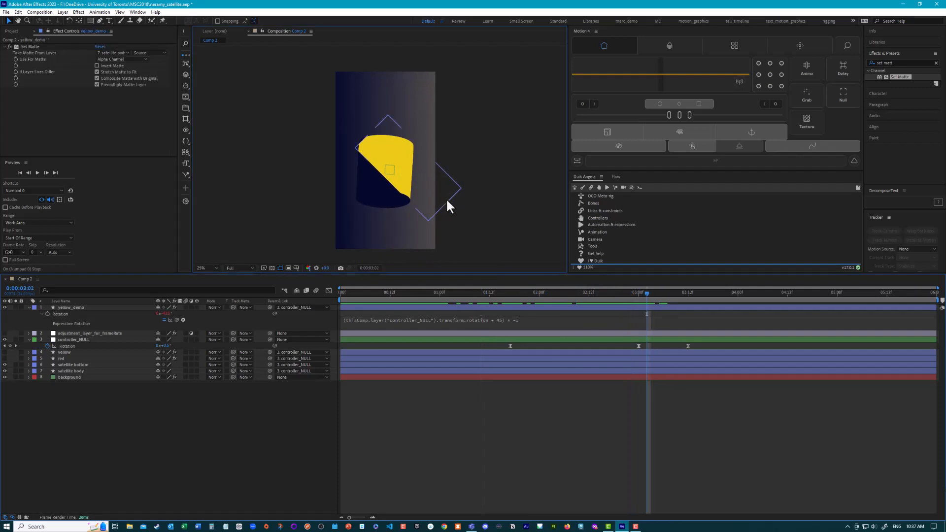
{"action": "left_click", "coordinate": [28, 308]}
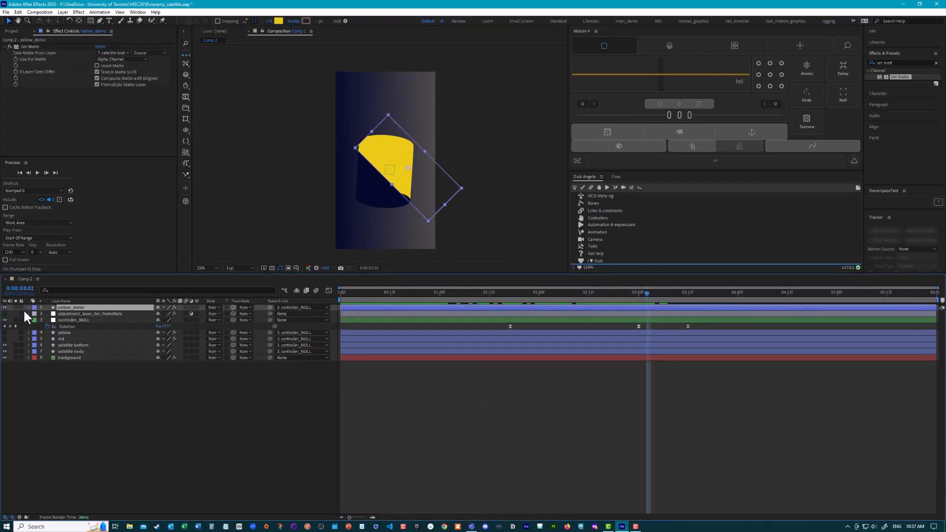
{"action": "left_click", "coordinate": [29, 309]}
{"action": "left_click", "coordinate": [33, 314]}
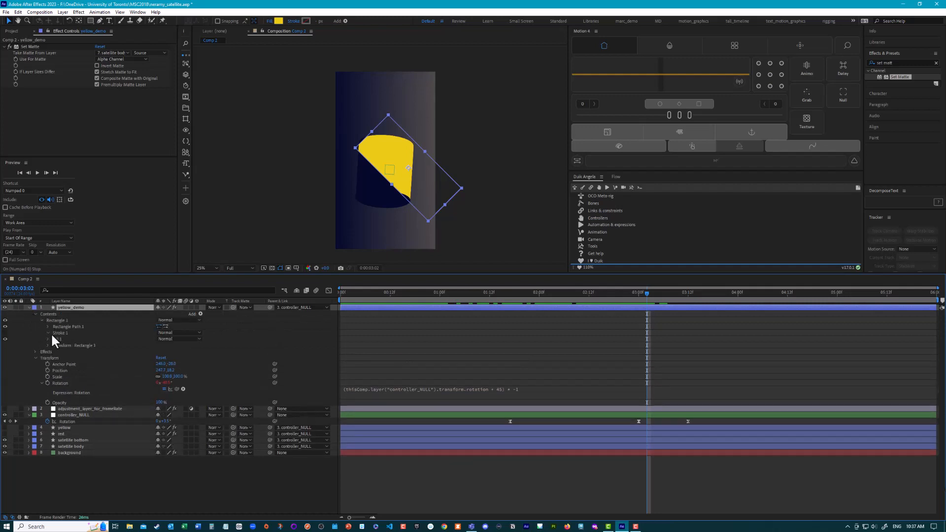
{"action": "left_click", "coordinate": [48, 333]}
{"action": "left_click", "coordinate": [47, 327]}
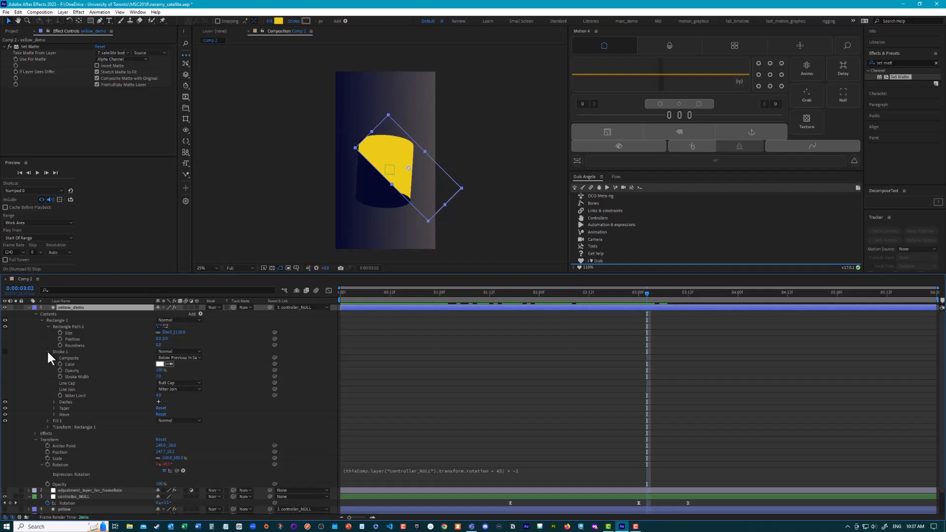
{"action": "left_click", "coordinate": [47, 351]}
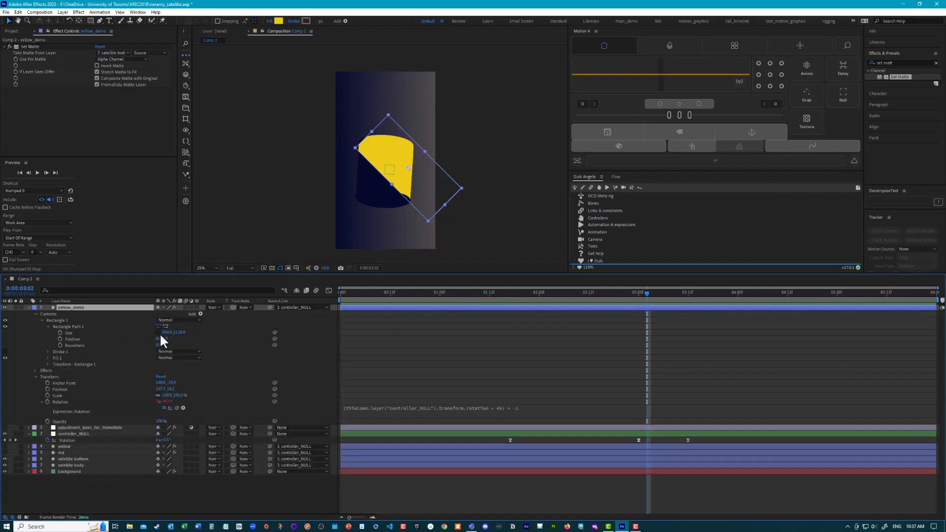
{"action": "left_click_drag", "start_coordinate": [179, 333], "coordinate": [291, 343]}
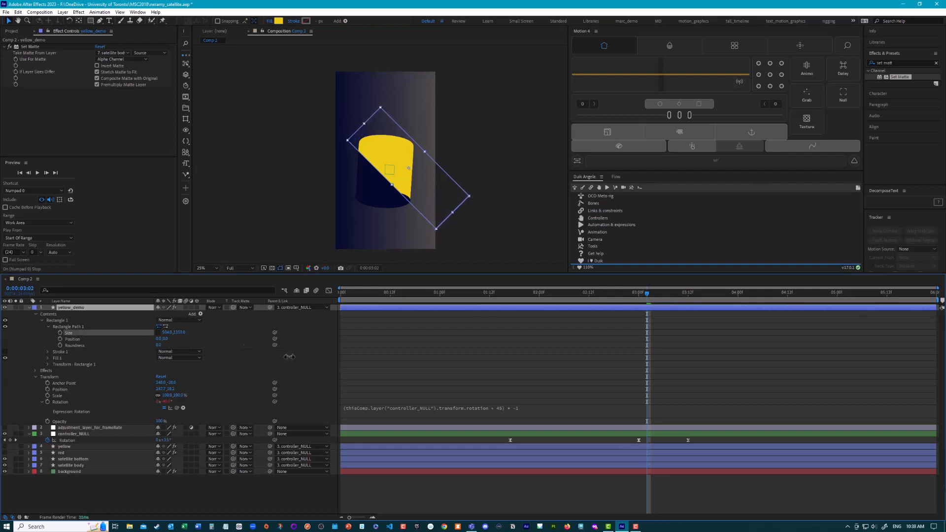
Step: Play and scrub the animation to check the enlarged yellow shading on the satellite, stopping at 0:00:02:14
{"action": "left_click_drag", "start_coordinate": [636, 292], "coordinate": [482, 301]}
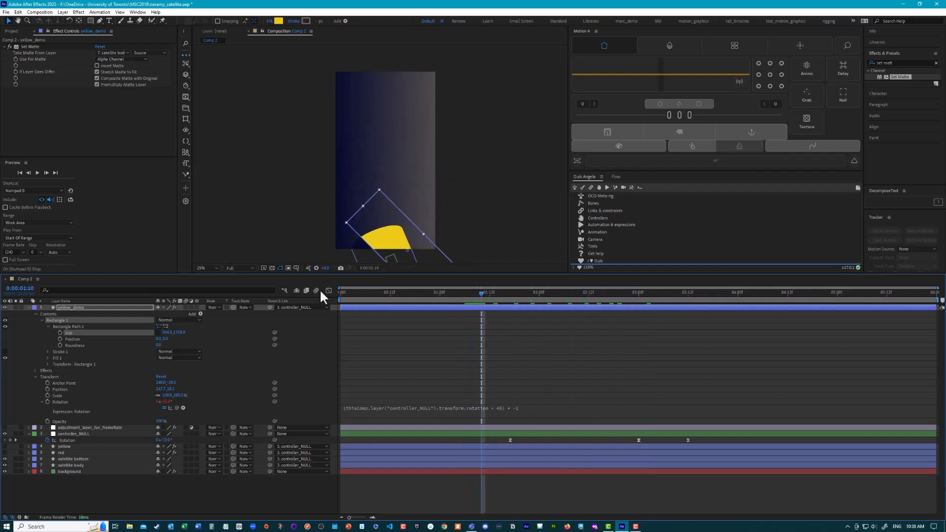
{"action": "left_click", "coordinate": [289, 251]}
{"action": "key", "text": "KP_0"}
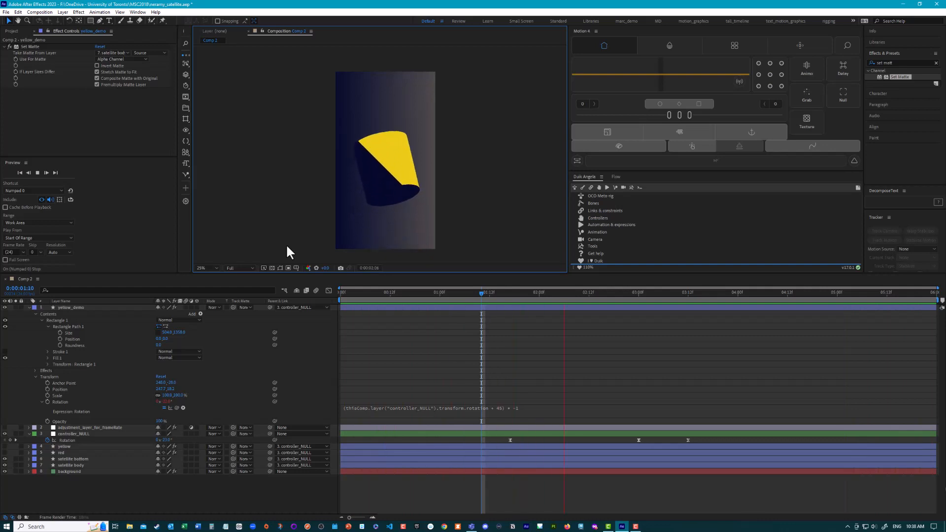
{"action": "key", "text": "space"}
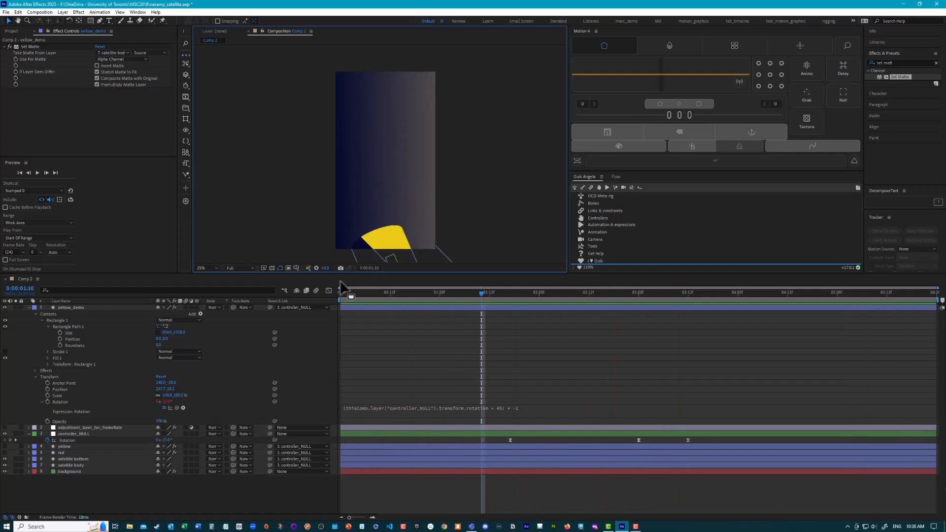
{"action": "left_click_drag", "start_coordinate": [469, 292], "coordinate": [595, 314]}
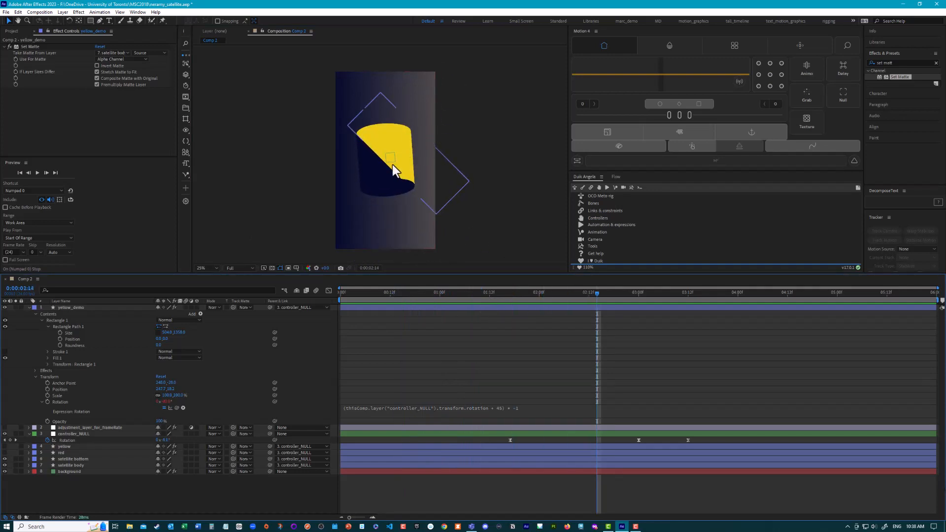
Step: Set the background layer's Gradient Ramp to Radial Ramp and move its start point near the background's upper-right corner
{"action": "left_click", "coordinate": [69, 471]}
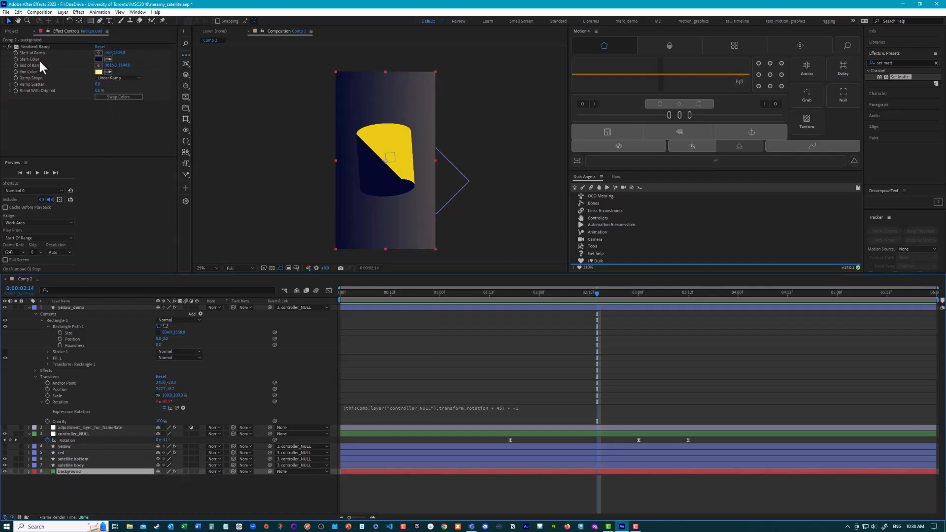
{"action": "left_click", "coordinate": [119, 77]}
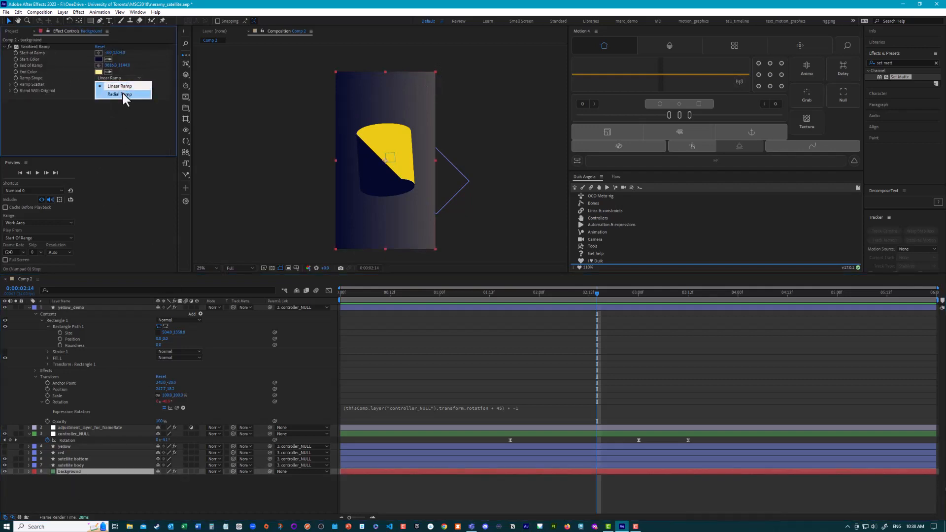
{"action": "left_click", "coordinate": [123, 93]}
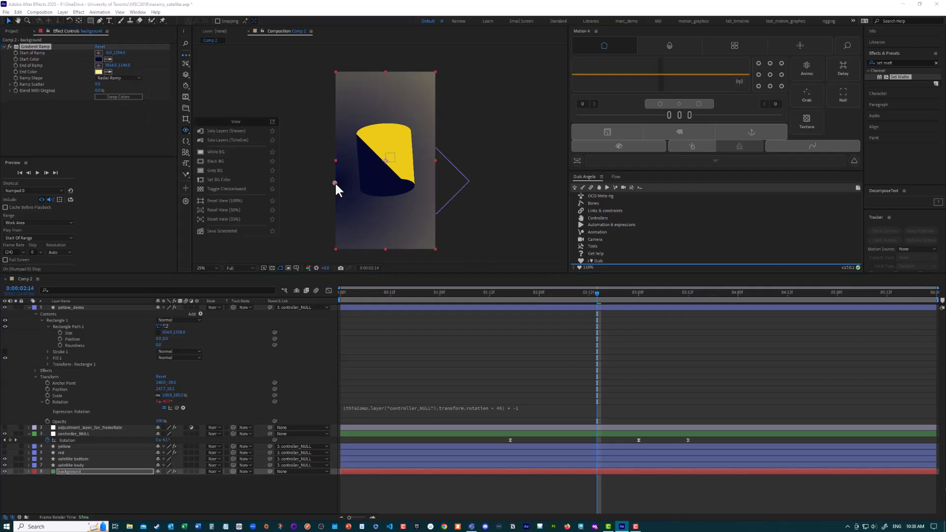
{"action": "left_click_drag", "start_coordinate": [335, 184], "coordinate": [423, 87]}
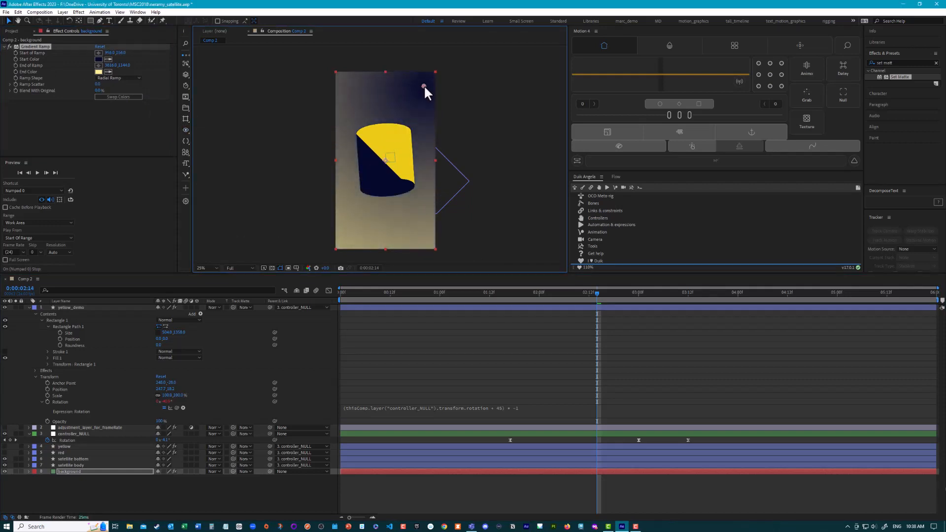
Step: Swap the background Gradient Ramp's colours and move its start point onto the background's upper-right corner
{"action": "left_click", "coordinate": [124, 97]}
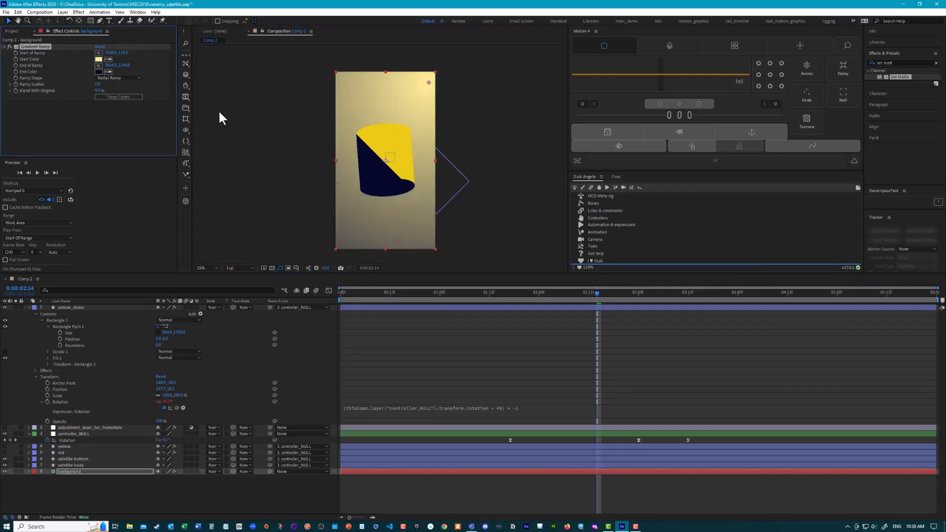
{"action": "left_click_drag", "start_coordinate": [428, 84], "coordinate": [435, 74]}
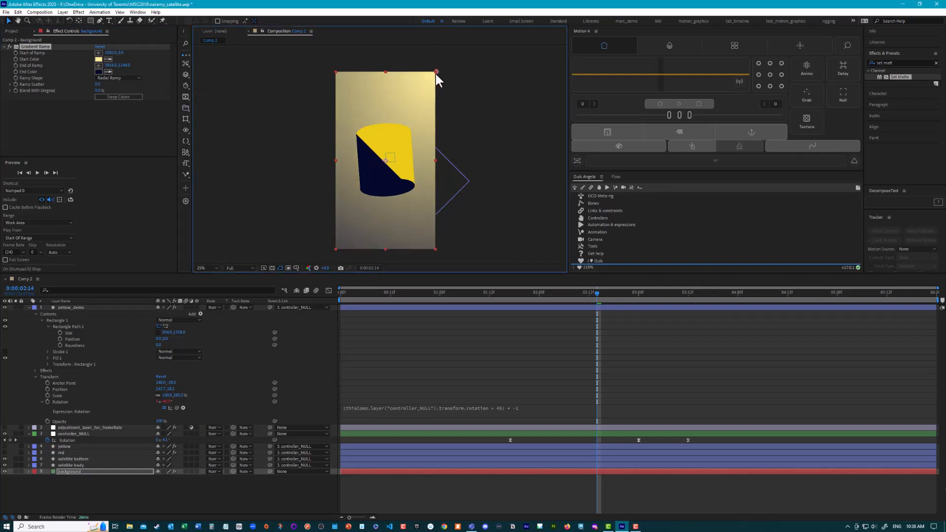
Step: Move the gradient's end point onto the satellite and its start point far beyond the background's upper-right corner
{"action": "left_click_drag", "start_coordinate": [300, 209], "coordinate": [350, 101]}
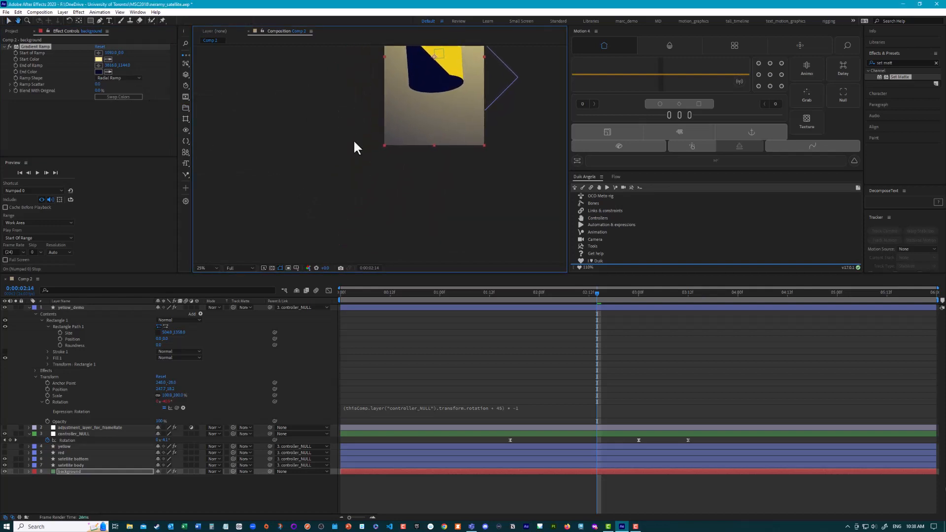
{"action": "scroll", "coordinate": [353, 149], "scroll_direction": "down", "scroll_amount": 2}
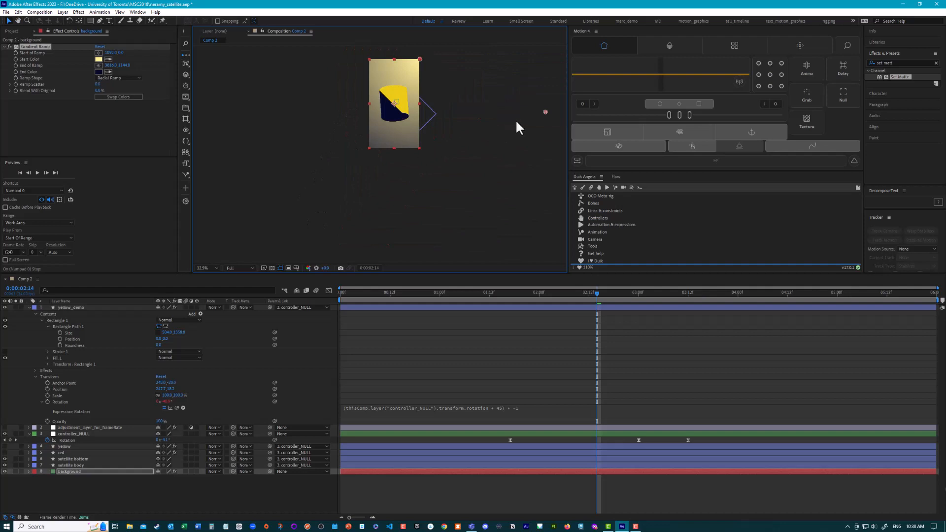
{"action": "left_click_drag", "start_coordinate": [546, 111], "coordinate": [392, 101]}
{"action": "left_click_drag", "start_coordinate": [419, 58], "coordinate": [466, 13]}
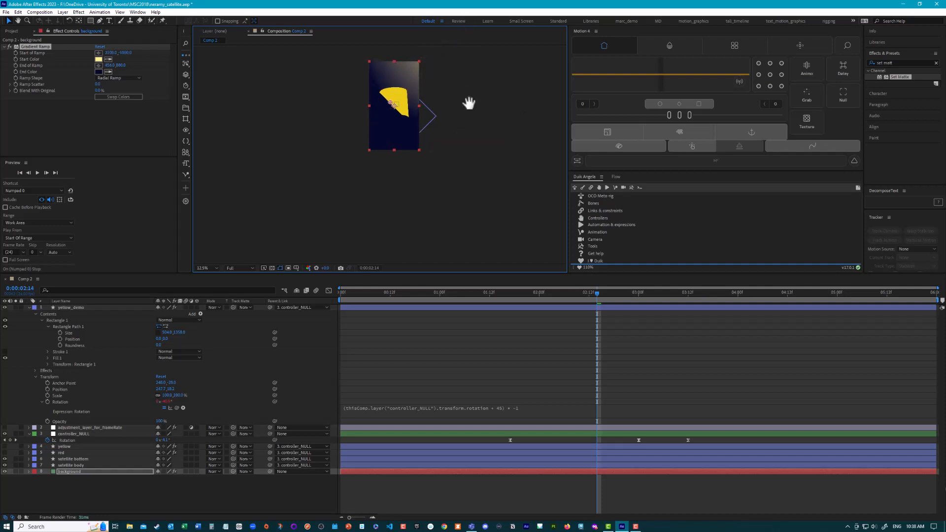
{"action": "left_click_drag", "start_coordinate": [469, 101], "coordinate": [460, 163]}
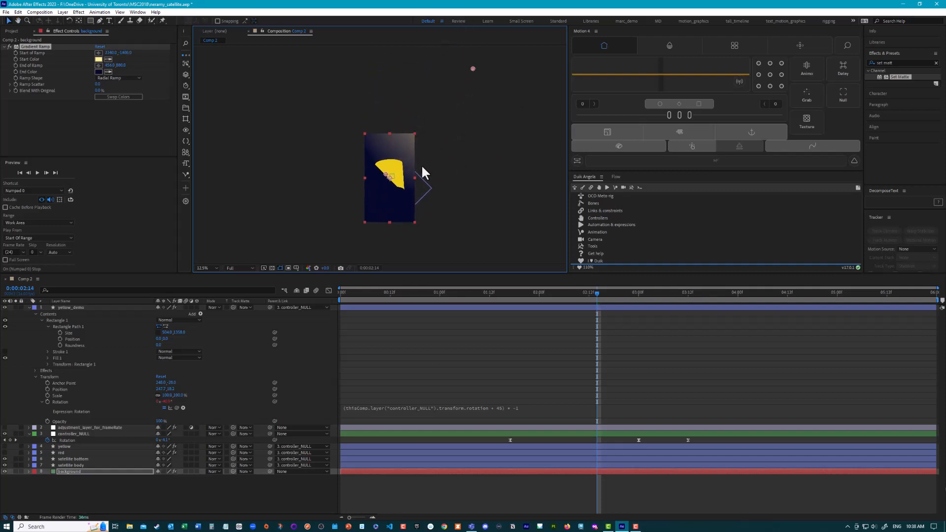
{"action": "scroll", "coordinate": [442, 183], "scroll_direction": "up", "scroll_amount": 3}
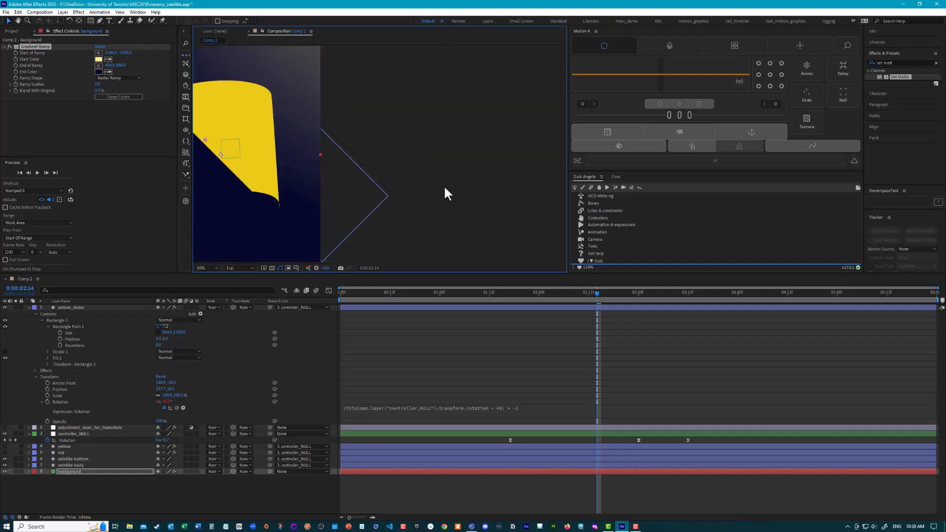
Step: Reduce yellow_demo's rectangle path width to about 326 and shift the rectangle slightly up and right over the satellite
{"action": "scroll", "coordinate": [421, 185], "scroll_direction": "down", "scroll_amount": 2}
{"action": "left_click", "coordinate": [395, 184]}
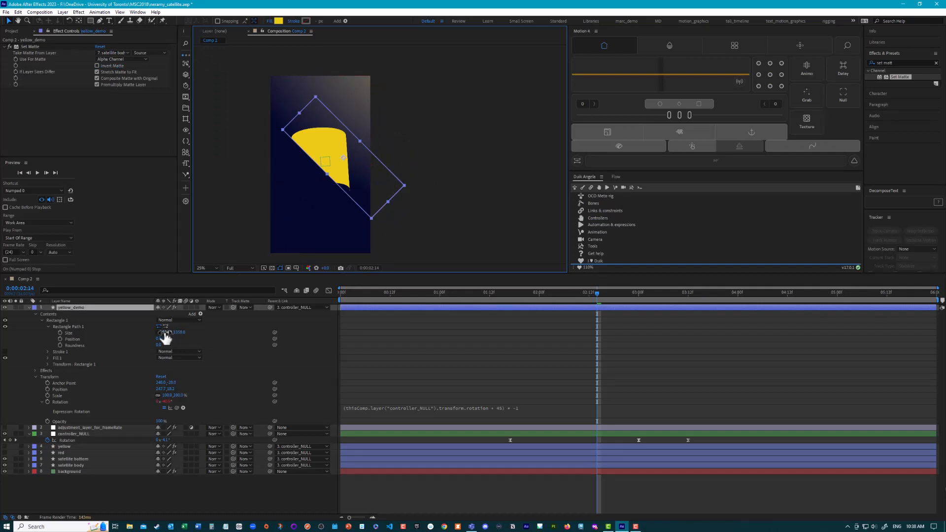
{"action": "left_click_drag", "start_coordinate": [165, 333], "coordinate": [90, 336]}
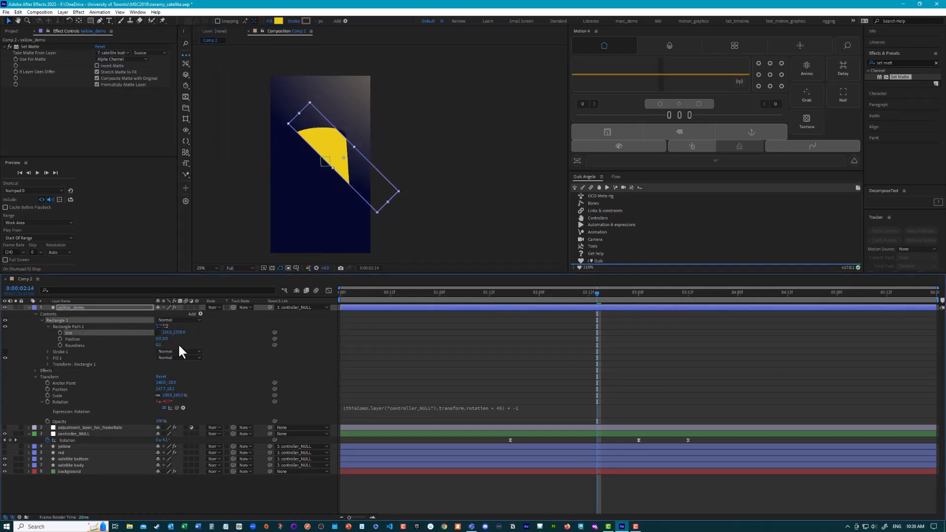
{"action": "left_click_drag", "start_coordinate": [360, 177], "coordinate": [364, 173]}
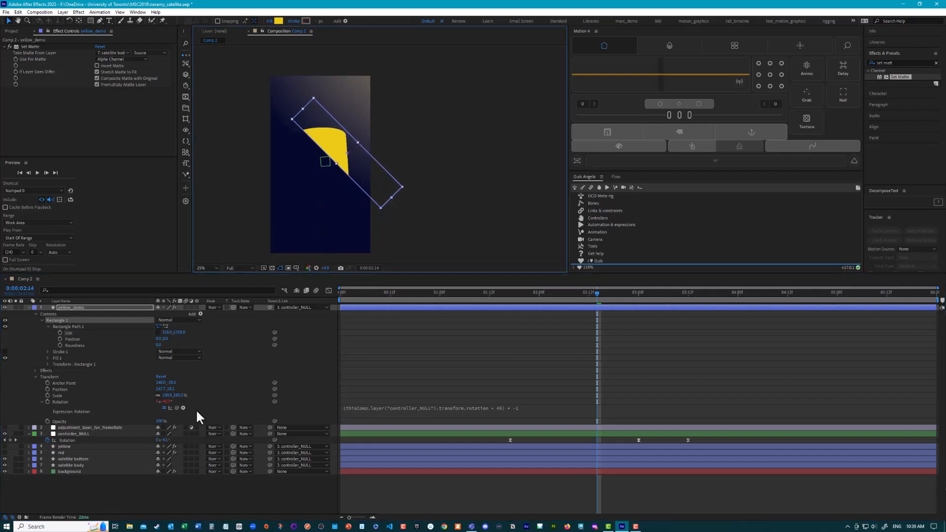
Step: Change the background Gradient Ramp's end colour to a slightly lighter navy blue so the satellite's dark body stands out
{"action": "left_click", "coordinate": [81, 470]}
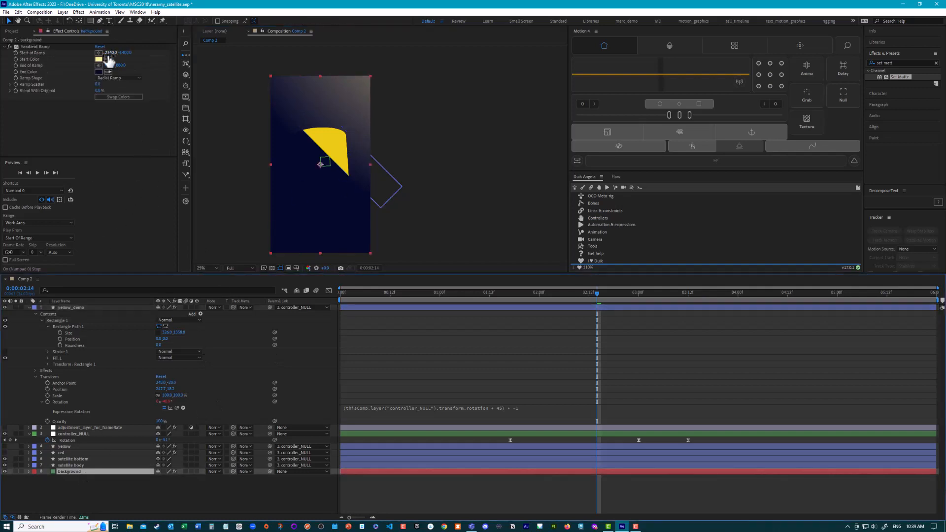
{"action": "left_click", "coordinate": [98, 72]}
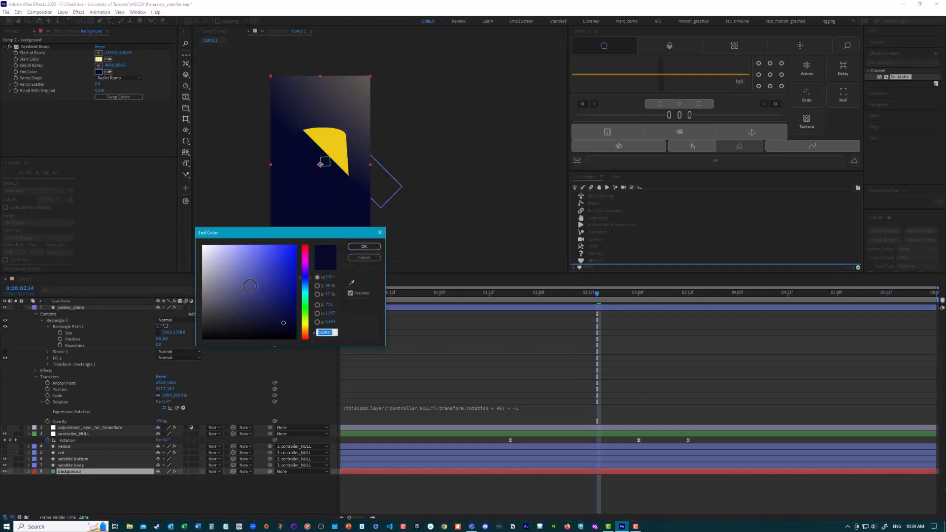
{"action": "left_click", "coordinate": [256, 289]}
{"action": "left_click_drag", "start_coordinate": [266, 292], "coordinate": [284, 299]}
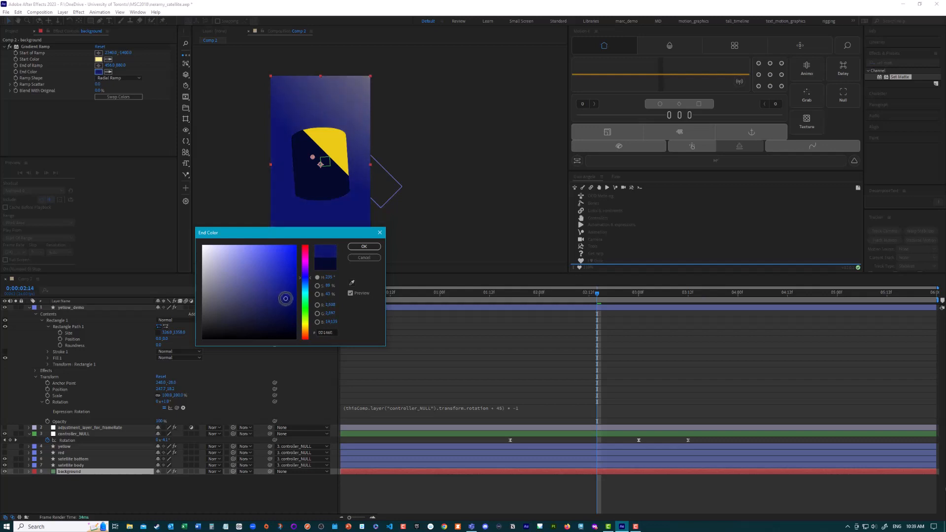
{"action": "left_click", "coordinate": [288, 319]}
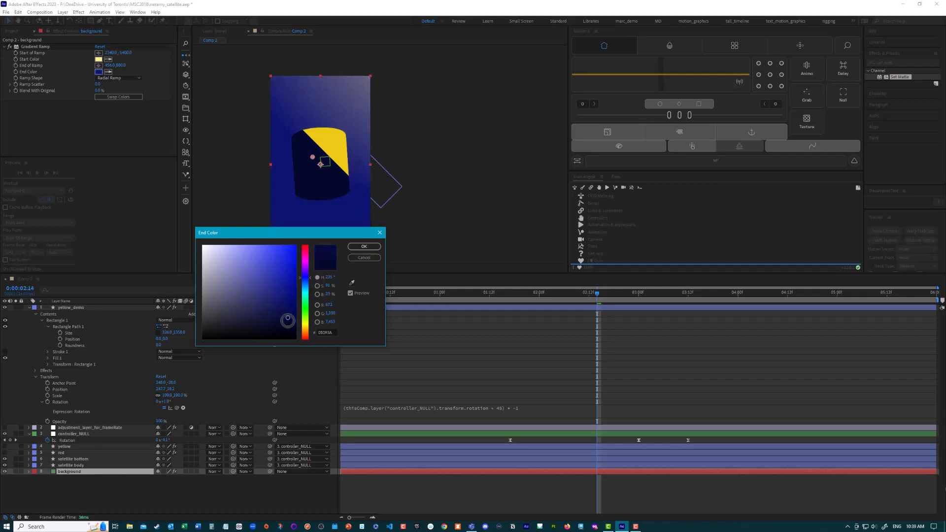
{"action": "mouse_move", "coordinate": [288, 319]}
{"action": "left_mouse_down"}
{"action": "mouse_move", "coordinate": [283, 327]}
{"action": "mouse_move", "coordinate": [290, 307]}
{"action": "mouse_move", "coordinate": [281, 315]}
{"action": "left_mouse_up"}
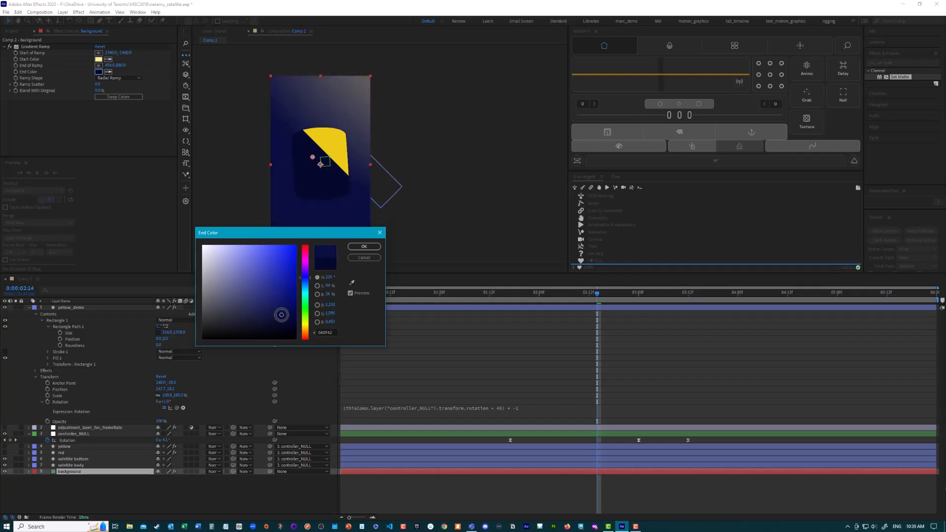
{"action": "left_click", "coordinate": [364, 247]}
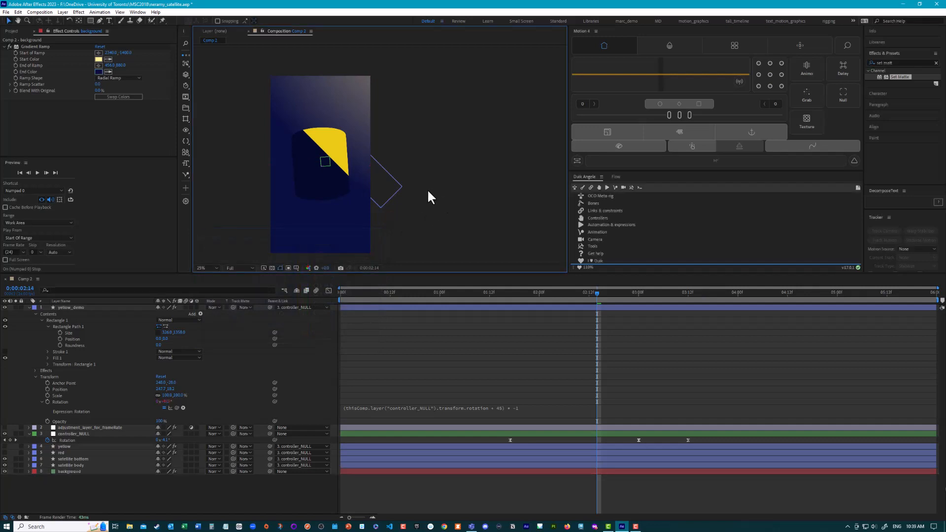
Step: Move the yellow_demo layer farther toward the satellite's upper right and preview the animation
{"action": "key", "text": "space"}
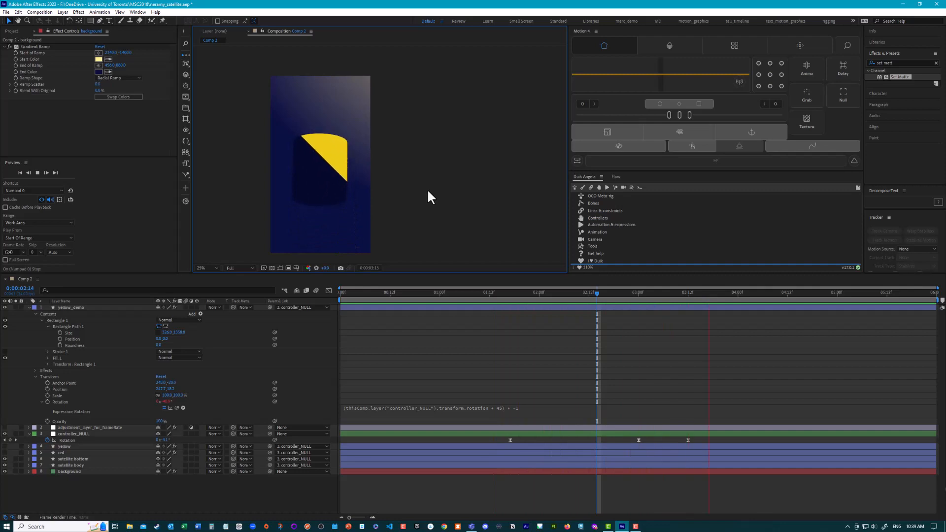
{"action": "key", "text": "space"}
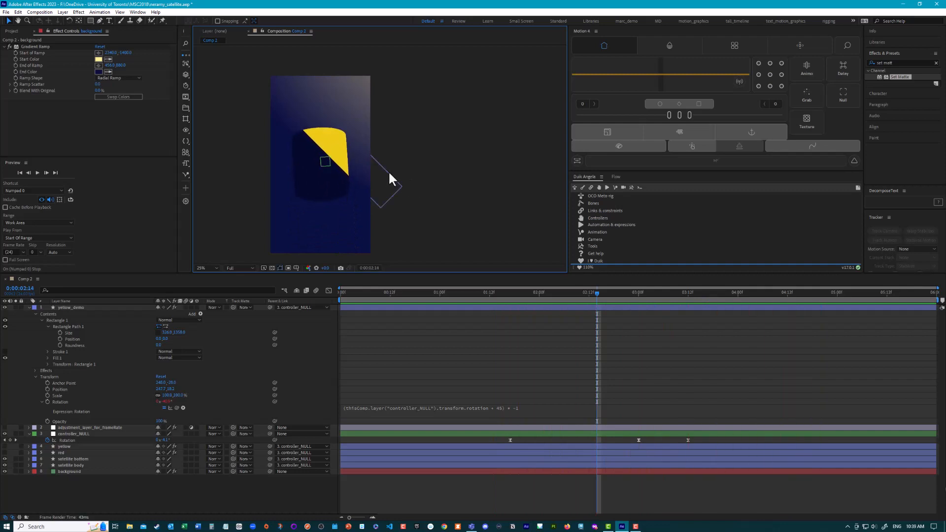
{"action": "left_click_drag", "start_coordinate": [384, 171], "coordinate": [393, 163]}
{"action": "key", "text": "space"}
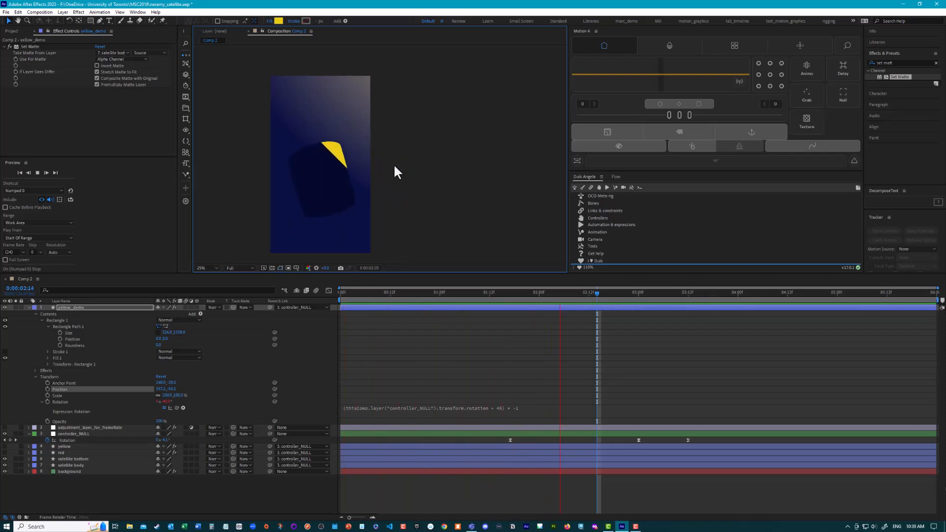
{"action": "key", "text": "space"}
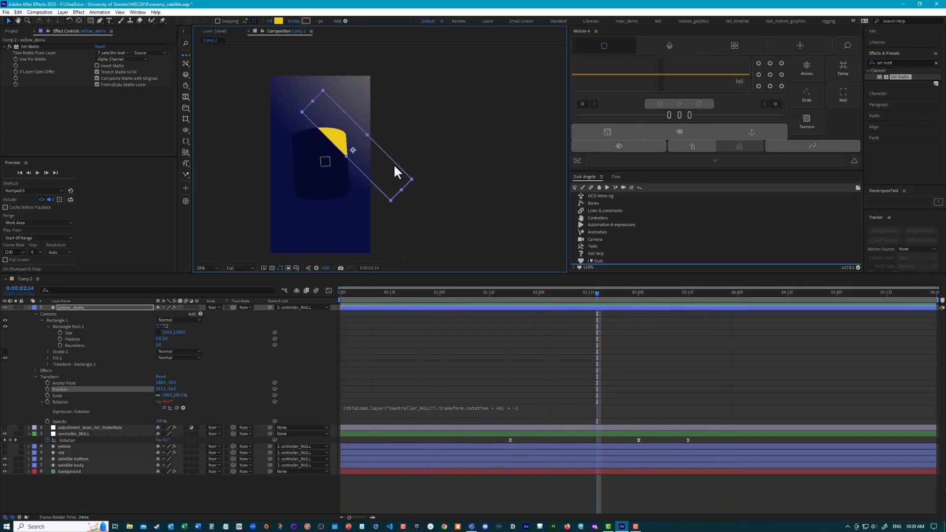
Step: Duplicate the yellow_demo layer and move the copy down and left to cover more of the satellite
{"action": "left_click", "coordinate": [77, 308]}
{"action": "key", "text": "ctrl+d"}
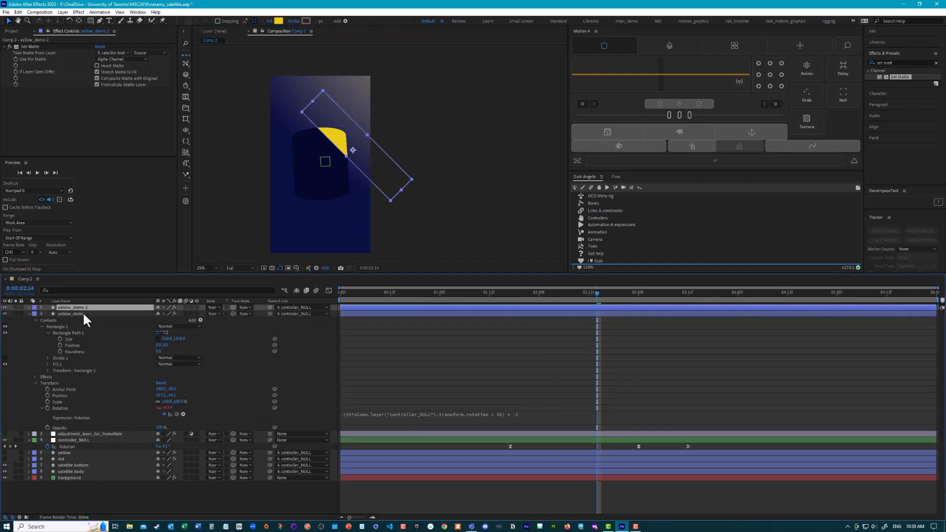
{"action": "mouse_move", "coordinate": [380, 173]}
{"action": "left_mouse_down"}
{"action": "mouse_move", "coordinate": [364, 180]}
{"action": "mouse_move", "coordinate": [375, 184]}
{"action": "left_mouse_up"}
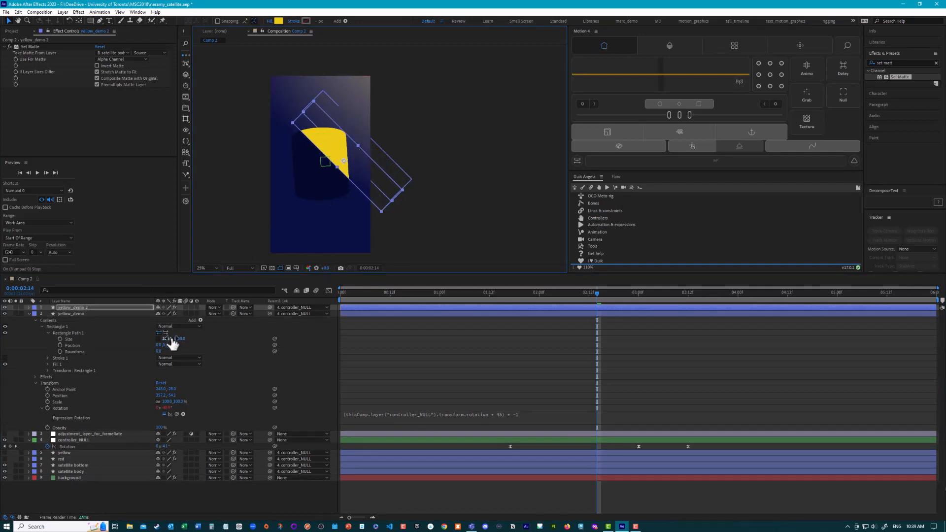
Step: Widen the yellow_demo 2 rectangle path to about 490 and shift the rectangle slightly up and right
{"action": "left_click_drag", "start_coordinate": [180, 339], "coordinate": [199, 339]}
{"action": "key", "text": "ctrl+z"}
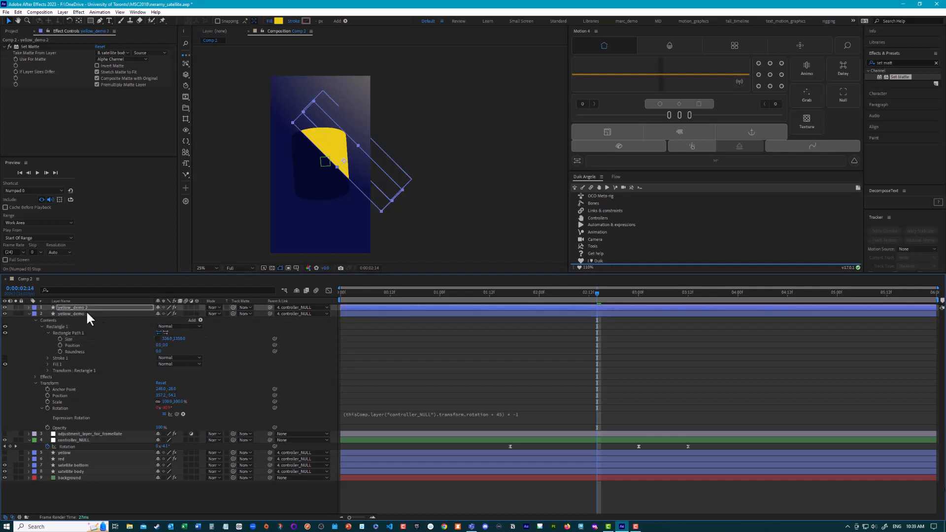
{"action": "left_click", "coordinate": [82, 307]}
{"action": "left_click", "coordinate": [30, 307]}
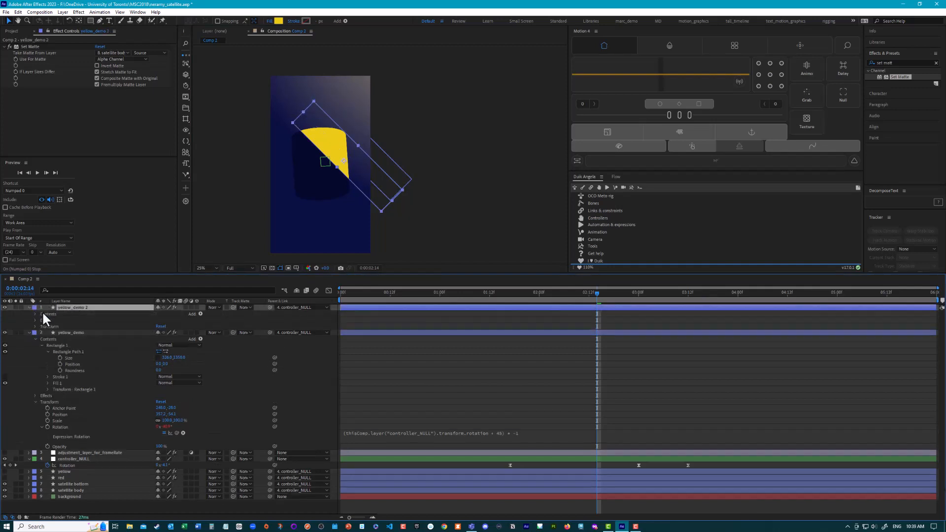
{"action": "left_click", "coordinate": [34, 314]}
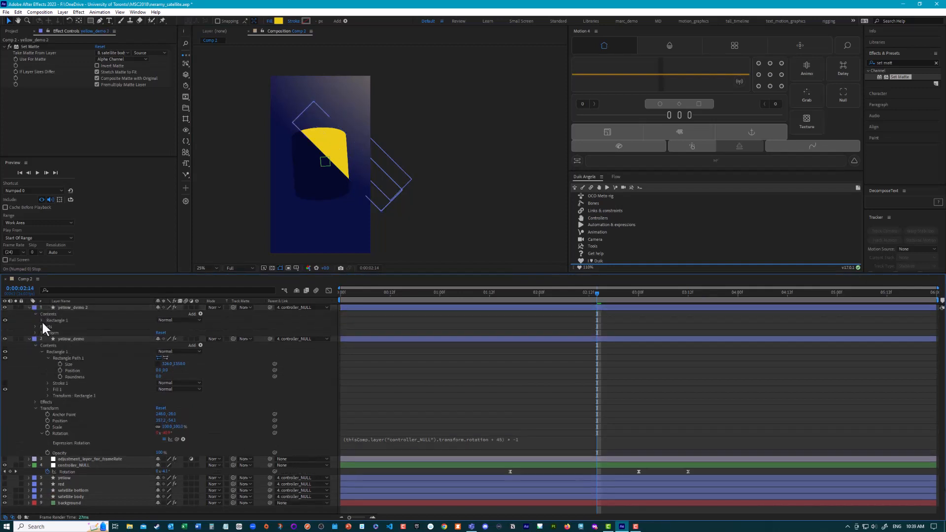
{"action": "left_click", "coordinate": [41, 321]}
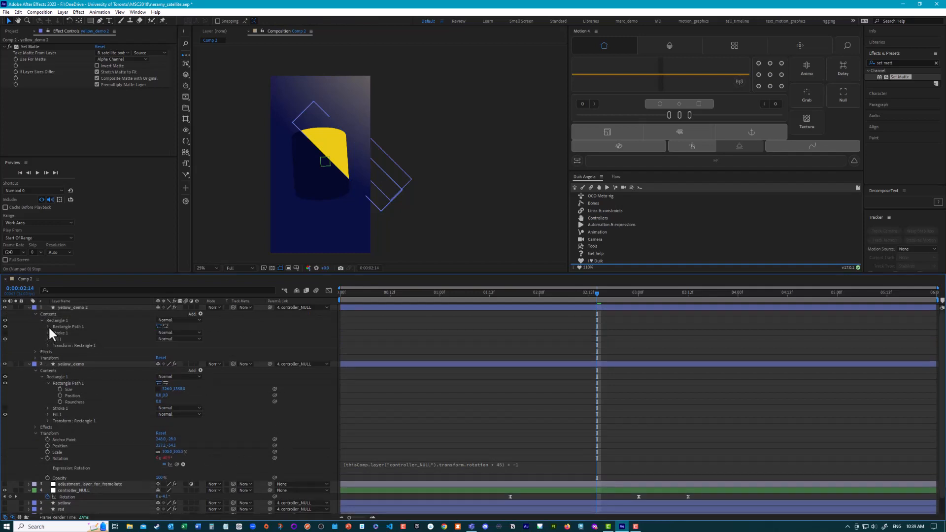
{"action": "key", "text": "u"}
{"action": "key", "text": "u"}
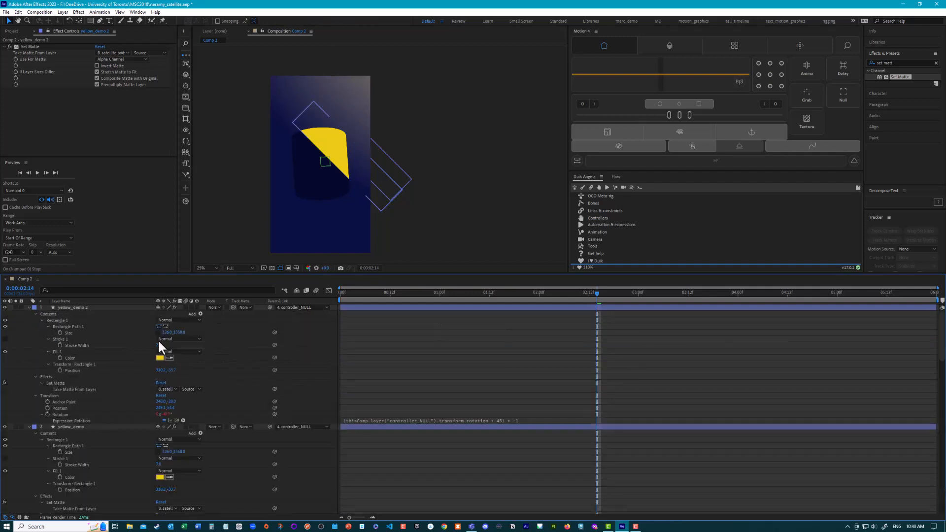
{"action": "left_click_drag", "start_coordinate": [166, 333], "coordinate": [225, 330]}
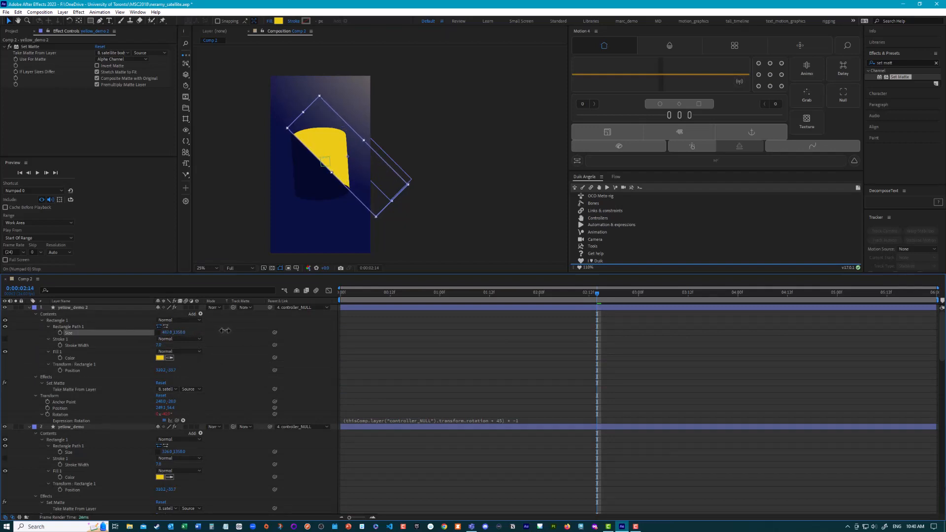
{"action": "left_click_drag", "start_coordinate": [375, 195], "coordinate": [381, 188]}
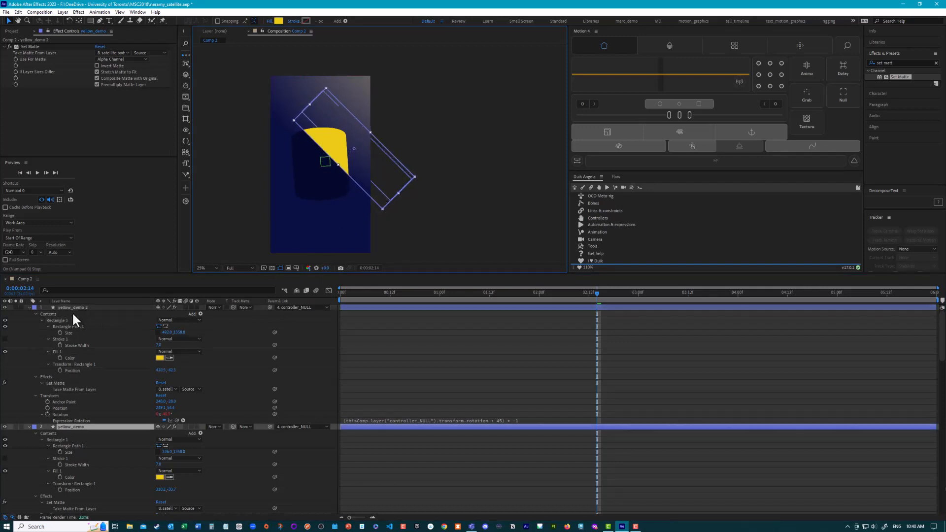
Step: Place yellow_demo 2 directly below yellow_demo in the layer stack and rename it orange_demo
{"action": "mouse_move", "coordinate": [66, 306]}
{"action": "left_mouse_down"}
{"action": "mouse_move", "coordinate": [70, 415]}
{"action": "mouse_move", "coordinate": [73, 313]}
{"action": "left_mouse_up"}
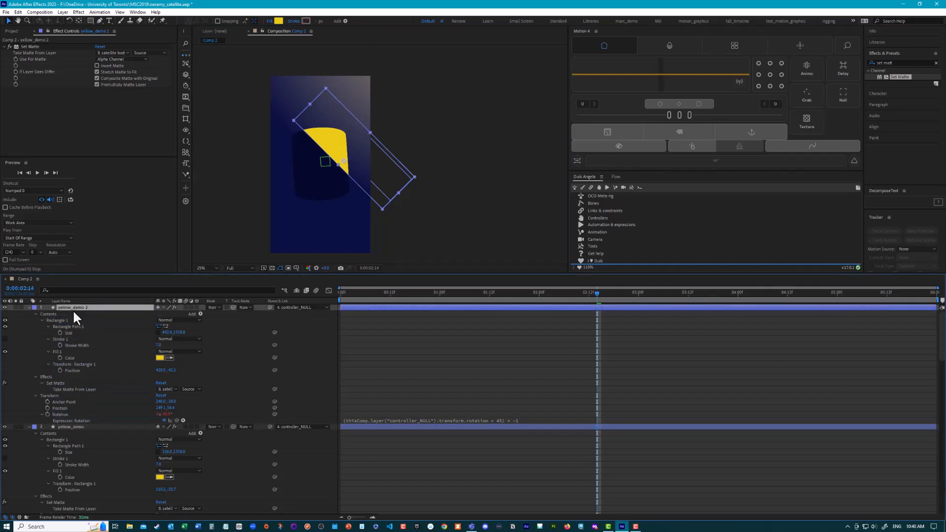
{"action": "left_click", "coordinate": [28, 307]}
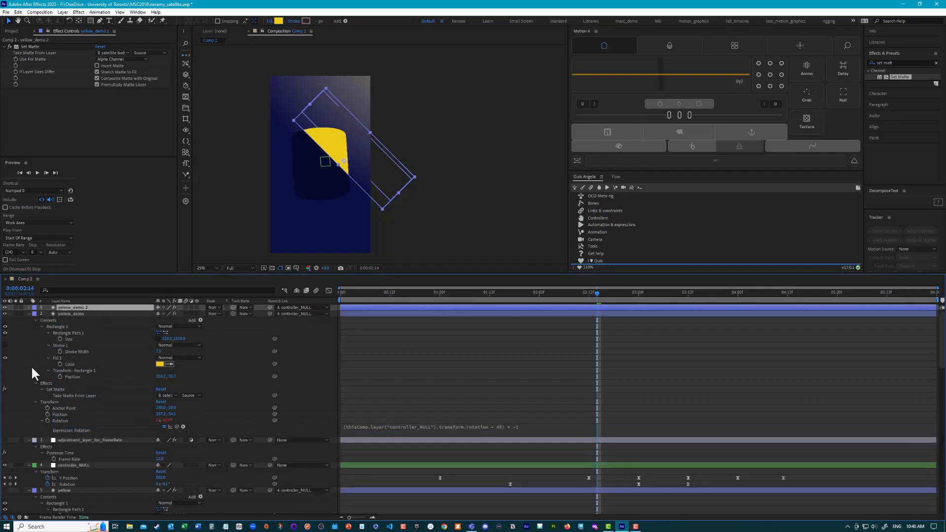
{"action": "left_click", "coordinate": [29, 313]}
{"action": "left_click_drag", "start_coordinate": [55, 309], "coordinate": [69, 314]}
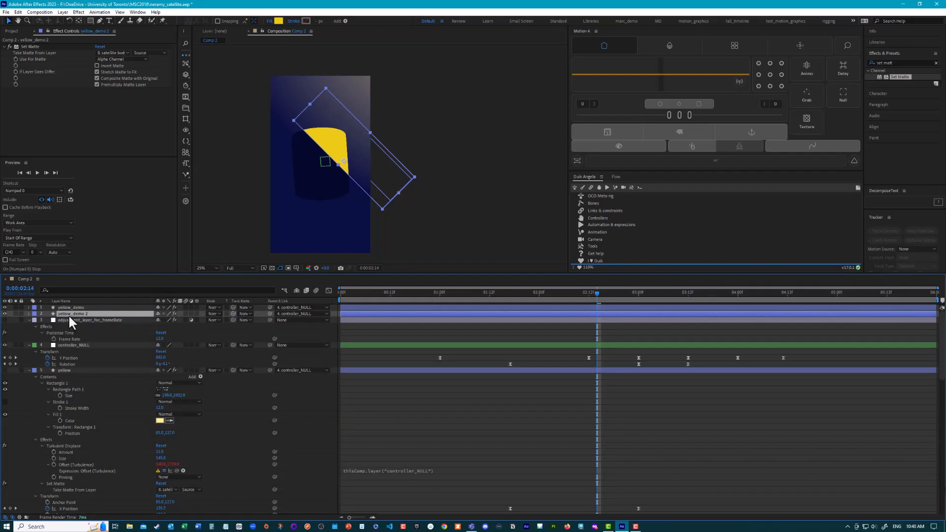
{"action": "key", "text": "Return"}
{"action": "key", "text": "Return"}
Step: Change orange_demo's shape fill colour from yellow to orange
{"action": "left_click", "coordinate": [279, 21]}
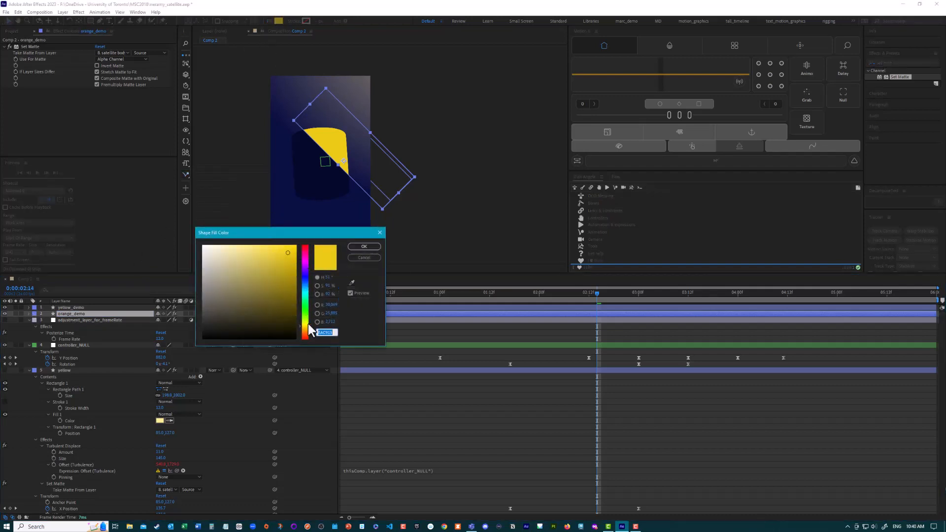
{"action": "left_click_drag", "start_coordinate": [309, 324], "coordinate": [304, 329]}
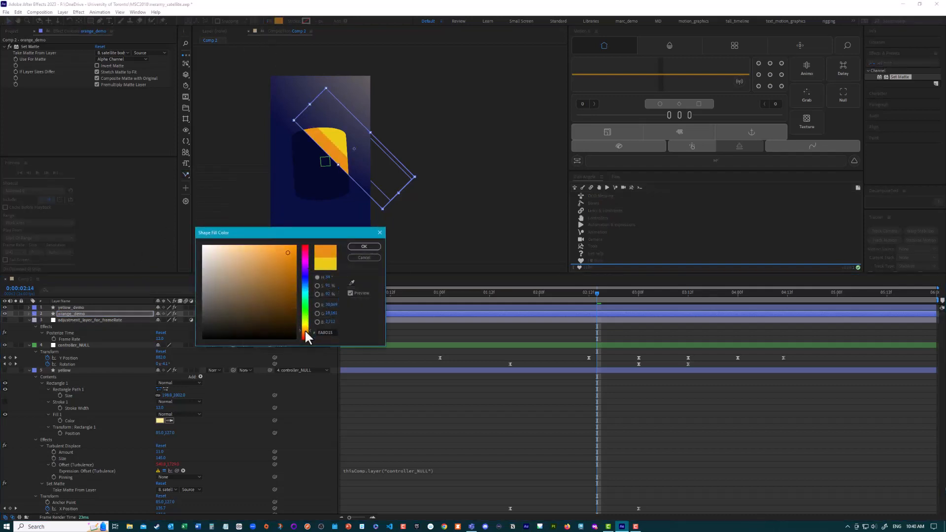
{"action": "left_click", "coordinate": [375, 247]}
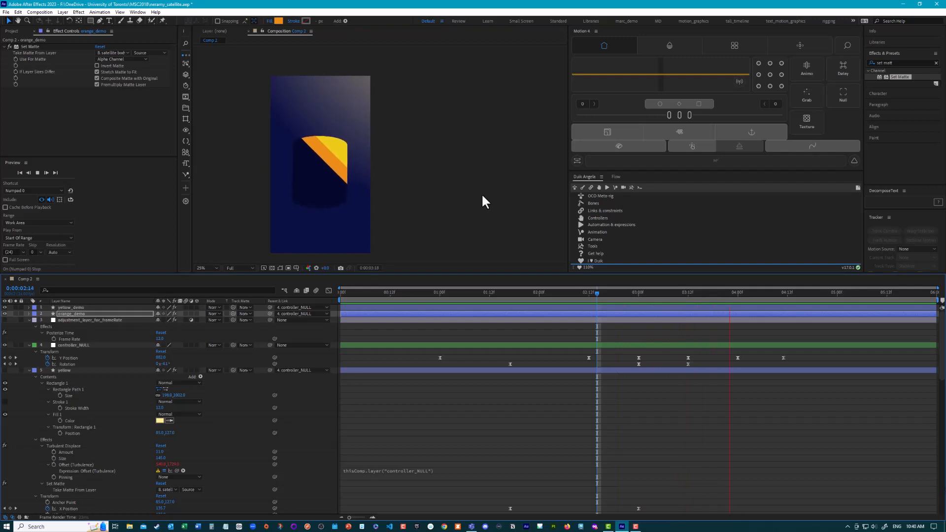
Step: Stop the preview and collapse the expanded properties of every layer between orange_demo and background
{"action": "key", "text": "space"}
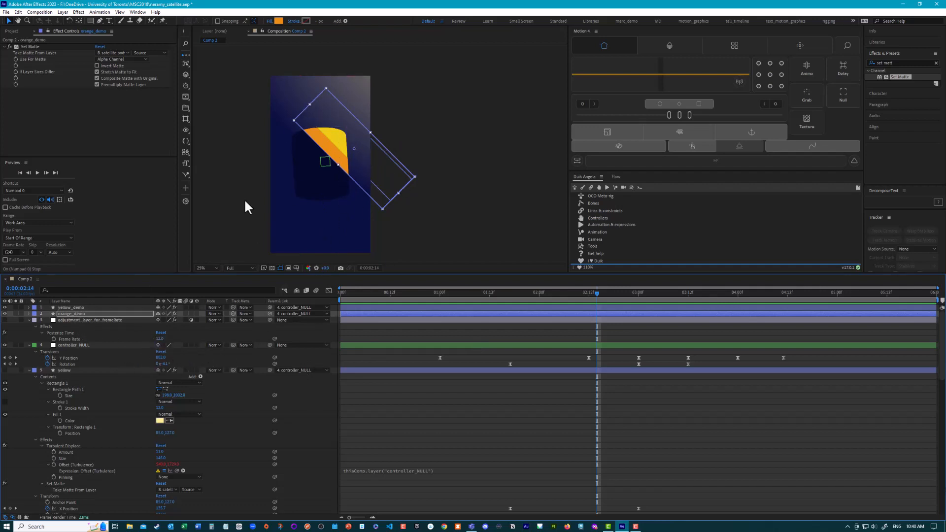
{"action": "scroll", "coordinate": [125, 385], "scroll_direction": "down", "scroll_amount": 4}
{"action": "scroll", "coordinate": [102, 473], "scroll_direction": "down", "scroll_amount": 12}
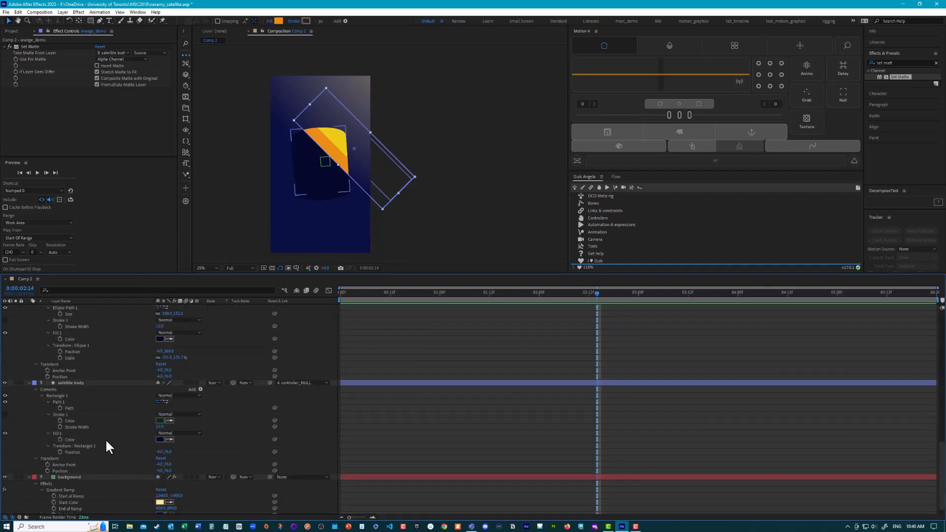
{"action": "scroll", "coordinate": [105, 439], "scroll_direction": "up", "scroll_amount": 15}
{"action": "scroll", "coordinate": [32, 331], "scroll_direction": "up", "scroll_amount": 5}
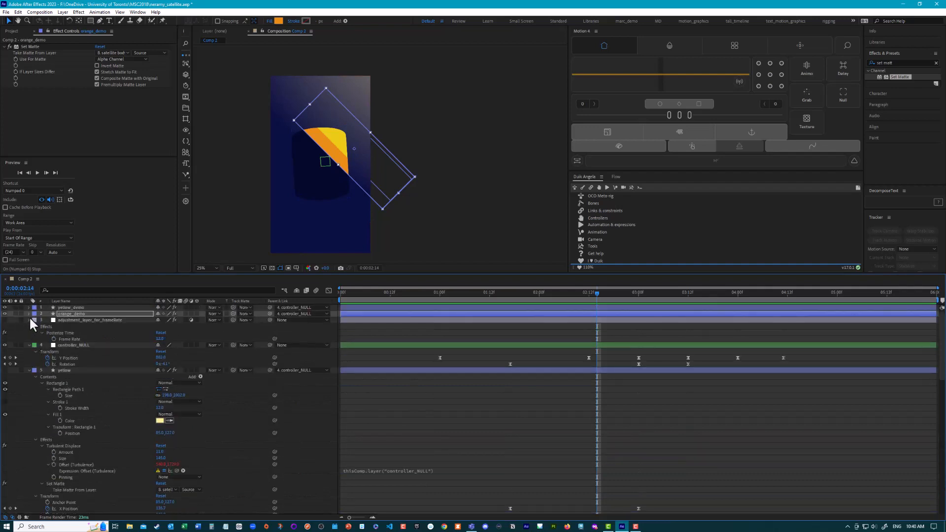
{"action": "left_click", "coordinate": [29, 320]}
{"action": "left_click", "coordinate": [28, 326]}
{"action": "left_click", "coordinate": [29, 333]}
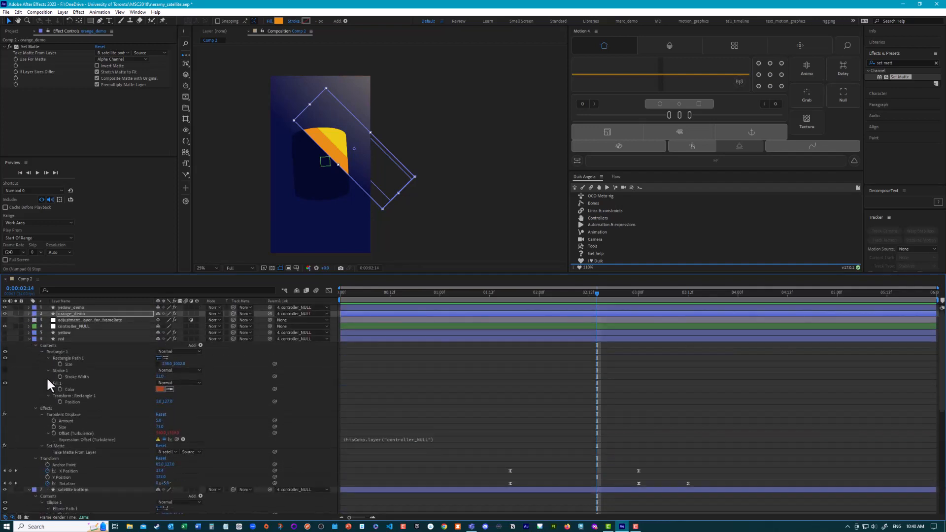
{"action": "left_click", "coordinate": [29, 339]}
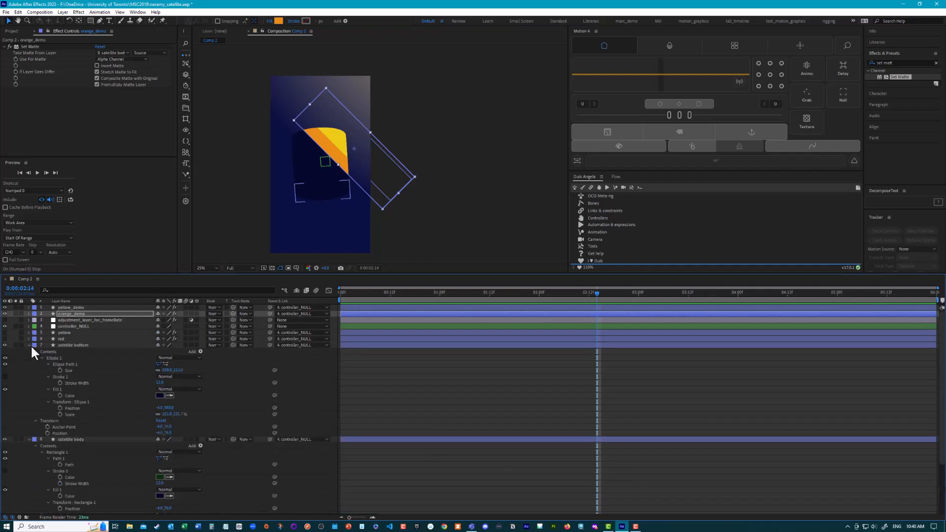
{"action": "left_click", "coordinate": [29, 345]}
{"action": "left_click", "coordinate": [29, 352]}
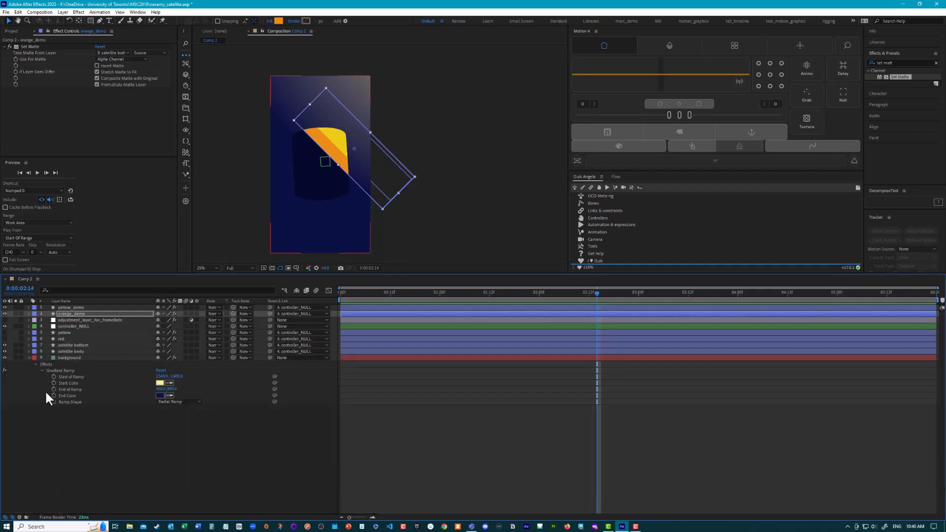
Step: Move the background Gradient Ramp's start point beyond the frame's right edge at mid-height, about (2760, 950), so light comes from the side
{"action": "left_click", "coordinate": [62, 357]}
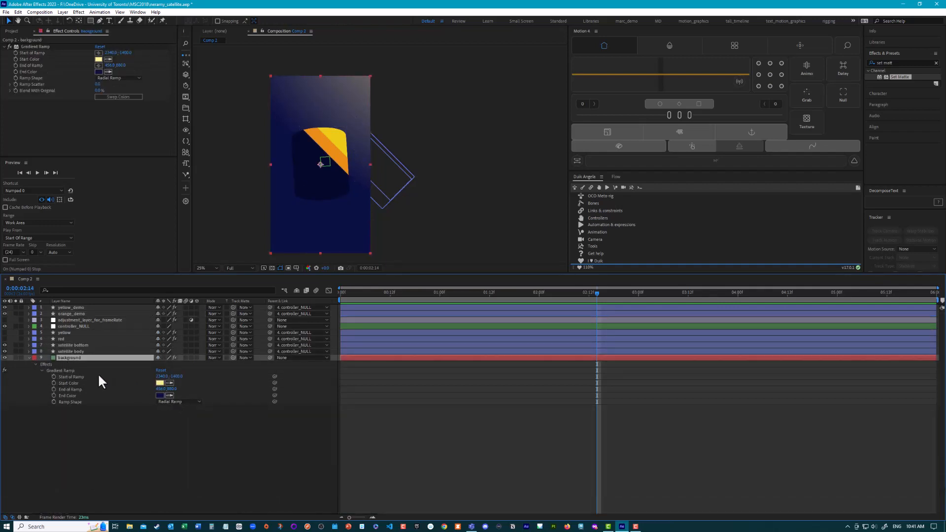
{"action": "left_click", "coordinate": [41, 46]}
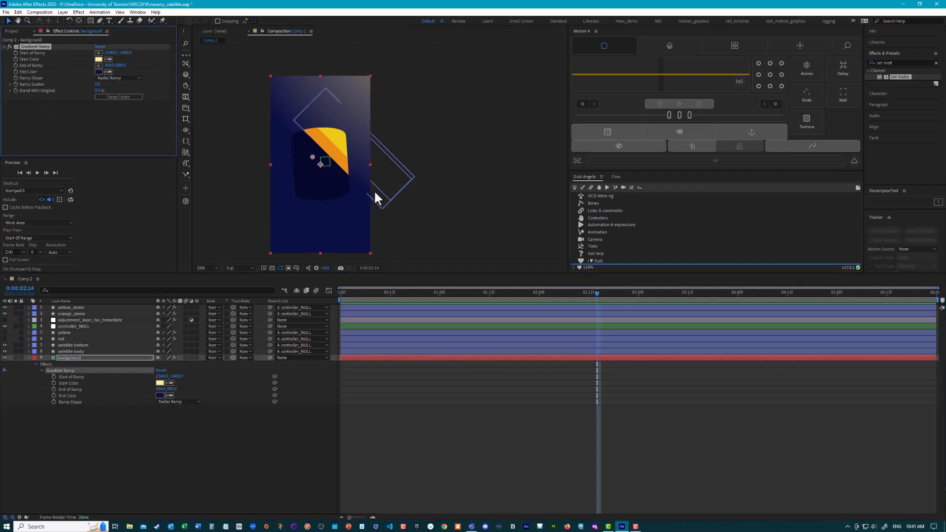
{"action": "scroll", "coordinate": [423, 192], "scroll_direction": "up", "scroll_amount": 4}
{"action": "scroll", "coordinate": [423, 193], "scroll_direction": "down", "scroll_amount": 6}
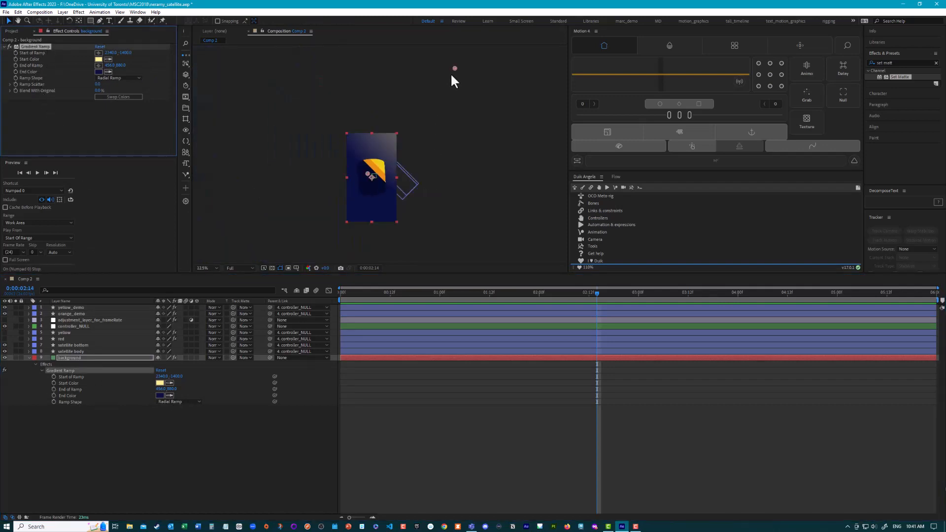
{"action": "left_click_drag", "start_coordinate": [452, 75], "coordinate": [474, 179]}
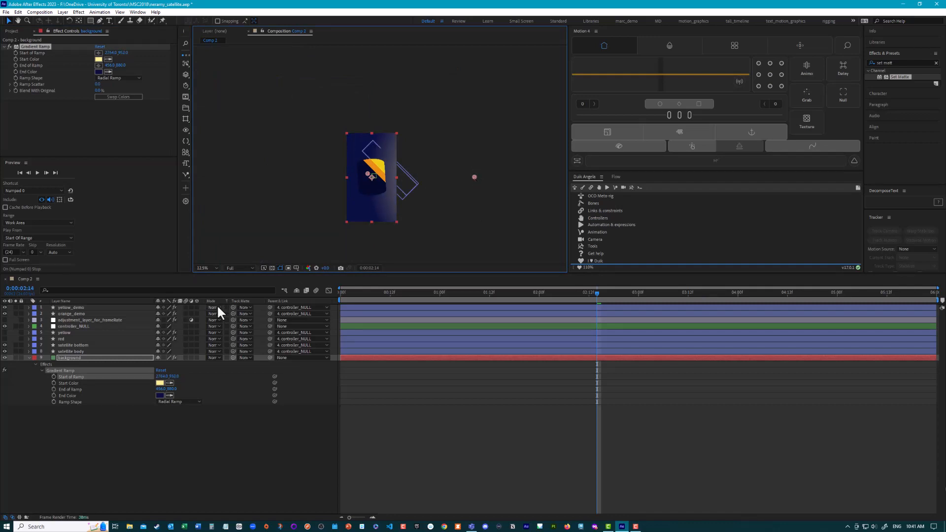
Step: Return to the start of the composition and reveal the rotation expressions of yellow_demo and orange_demo
{"action": "left_click", "coordinate": [92, 307]}
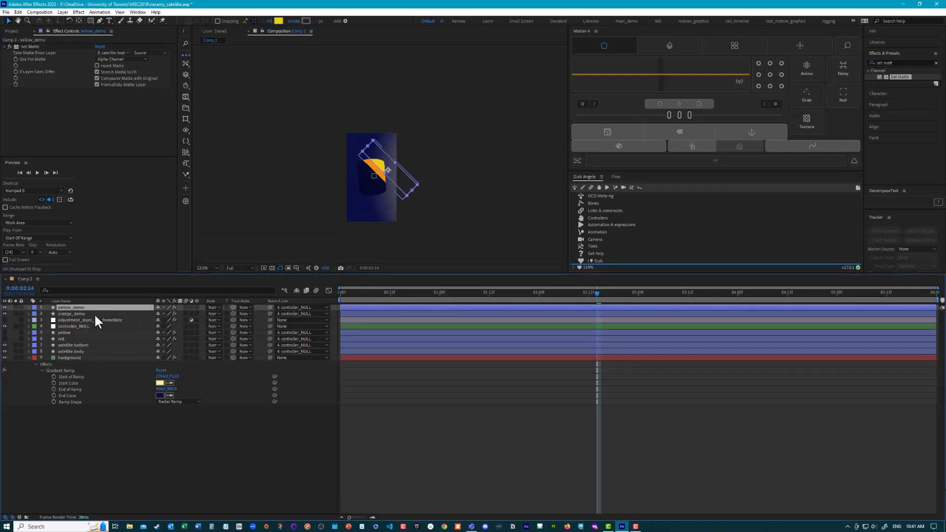
{"action": "left_click", "coordinate": [93, 313], "text": "shift"}
{"action": "key", "text": "r"}
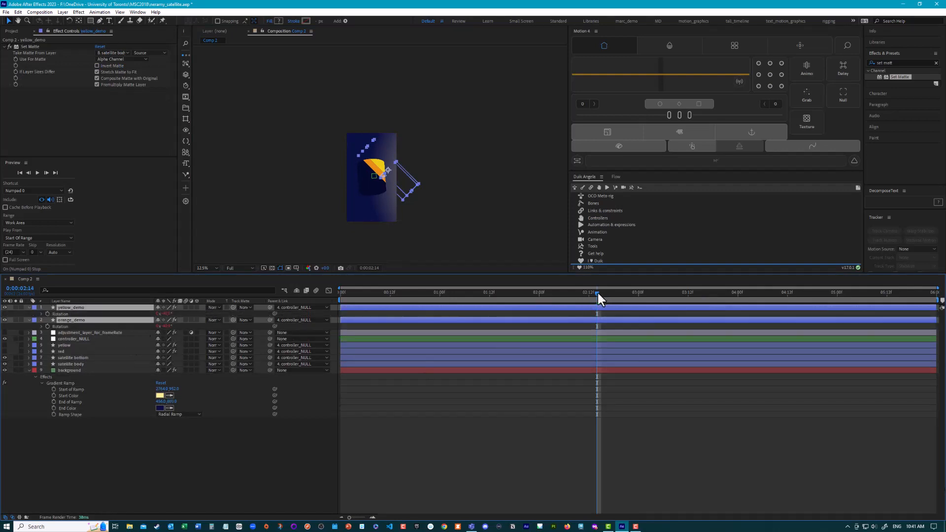
{"action": "left_click_drag", "start_coordinate": [598, 291], "coordinate": [292, 305]}
{"action": "left_click", "coordinate": [71, 313]}
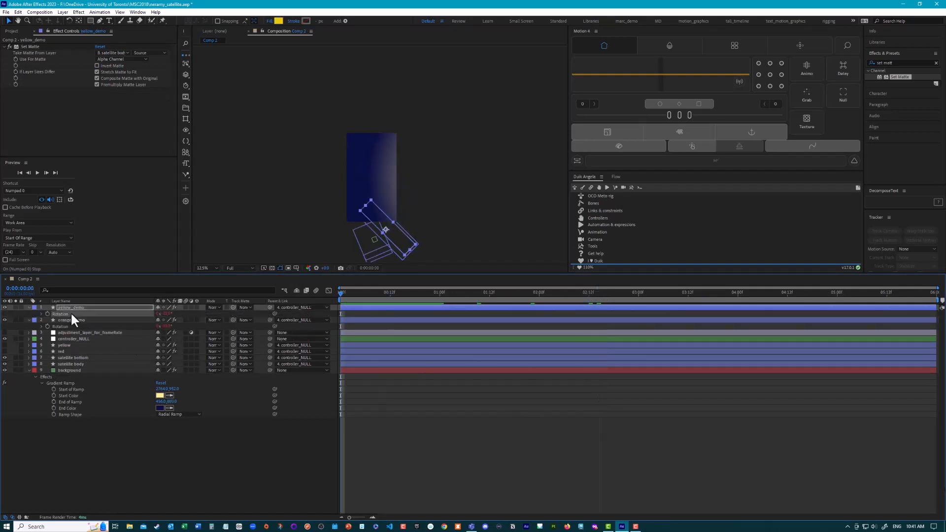
{"action": "type", "text": "(thisComp.layer(\"controller_NULL\").transform.rotation + 45) * -1"}
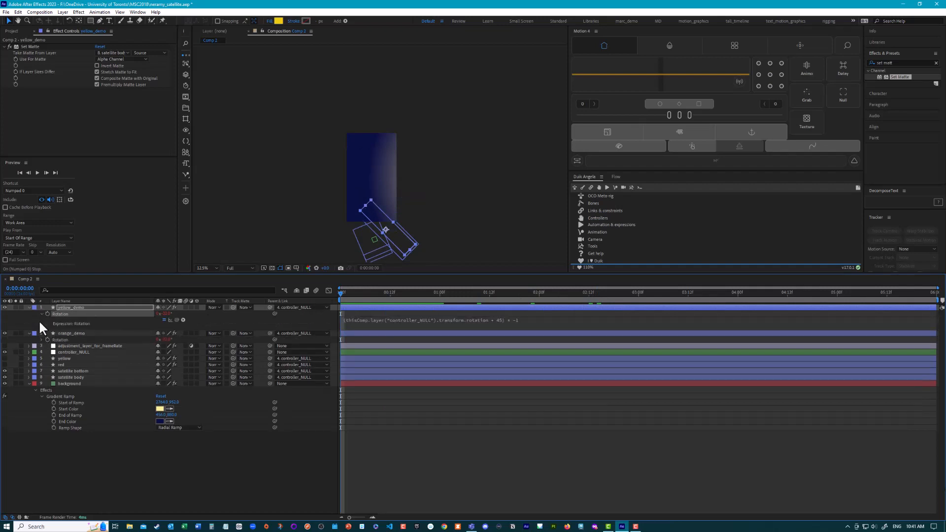
{"action": "left_click", "coordinate": [55, 340]}
{"action": "key", "text": "ctrl+v"}
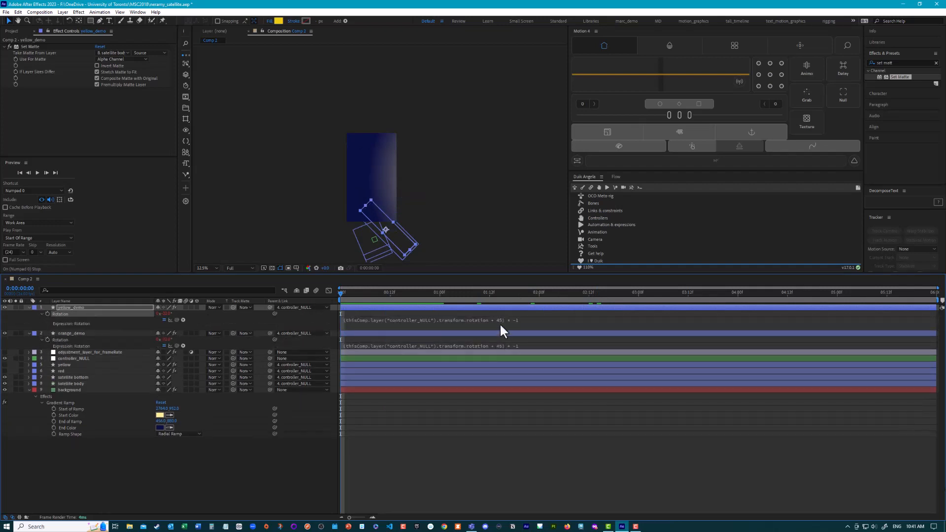
Step: Remove the + 45 offset and its parentheses from yellow_demo's expression, leaving thisComp.layer("controller_NULL").transform.rotation * -1
{"action": "left_click", "coordinate": [510, 323]}
{"action": "left_click_drag", "start_coordinate": [513, 319], "coordinate": [500, 320]}
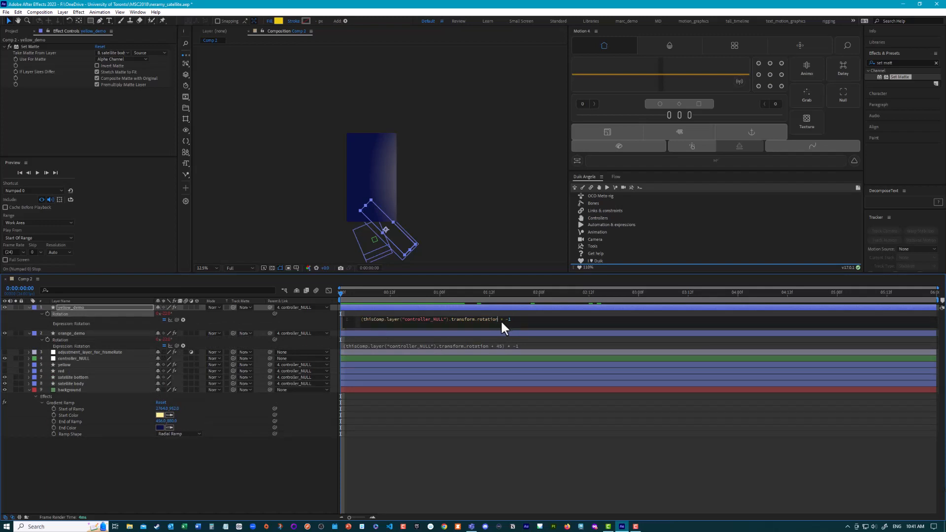
{"action": "key", "text": "BackSpace"}
{"action": "left_click", "coordinate": [363, 319]}
{"action": "key", "text": "BackSpace"}
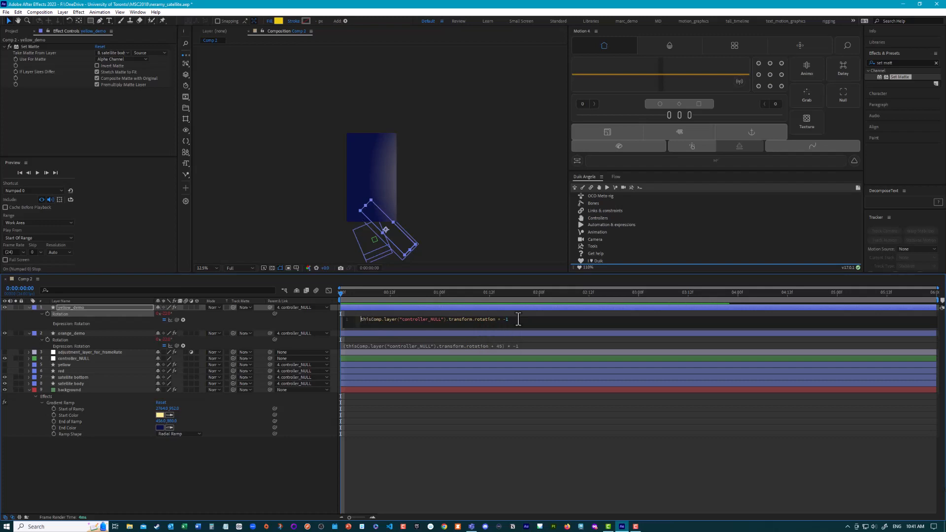
Step: Copy yellow_demo's shortened rotation expression over orange_demo's rotation expression
{"action": "left_click_drag", "start_coordinate": [509, 319], "coordinate": [325, 315]}
{"action": "key", "text": "ctrl+c"}
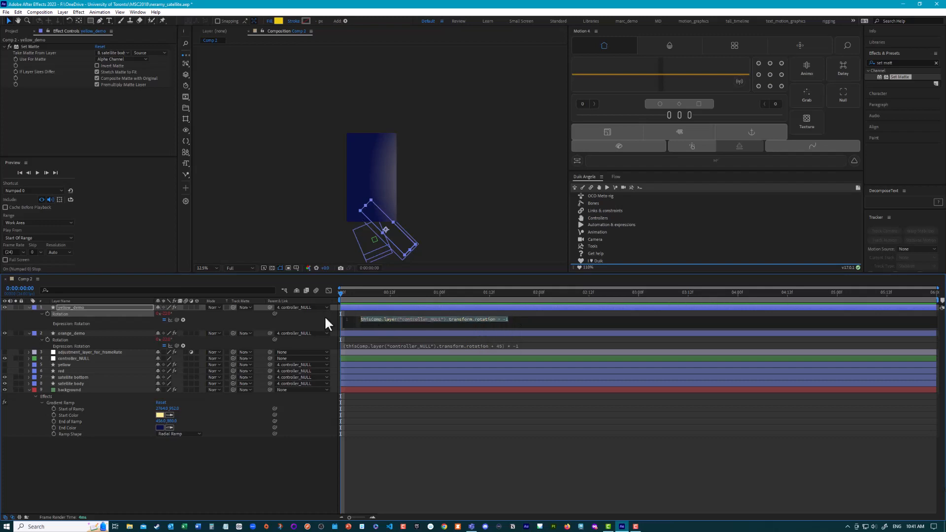
{"action": "left_click", "coordinate": [397, 345]}
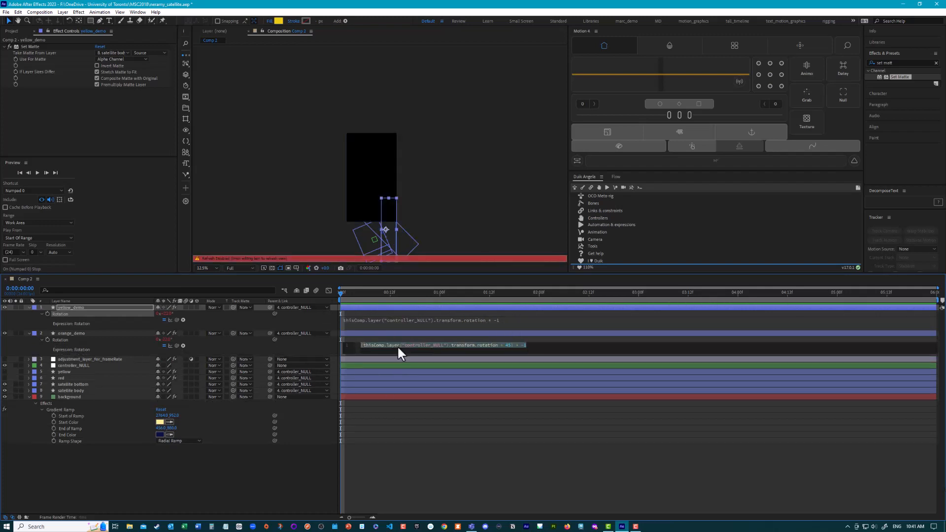
{"action": "key", "text": "ctrl+v"}
{"action": "left_click", "coordinate": [468, 469]}
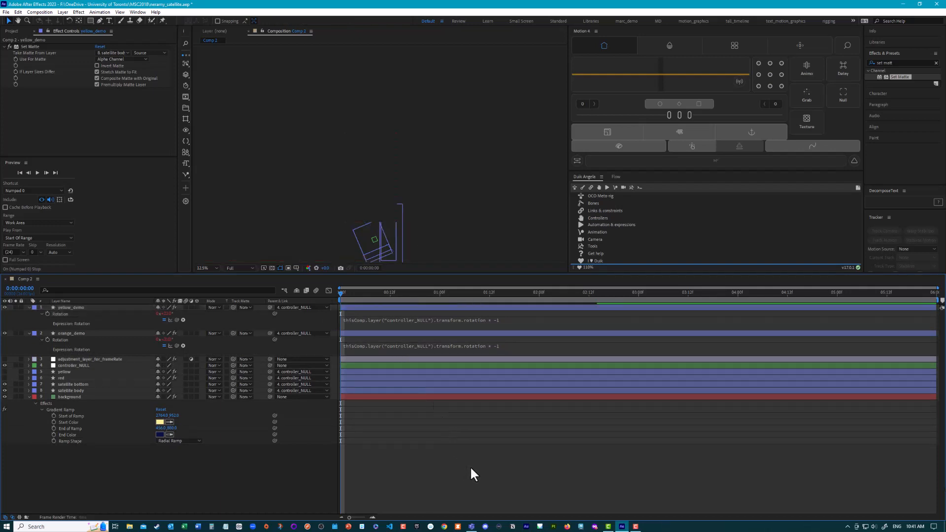
Step: At 0:00:02:22, shift orange_demo and yellow_demo left so both vertical bands cover more of the satellite, and preview the animation
{"action": "left_click_drag", "start_coordinate": [422, 293], "coordinate": [631, 324]}
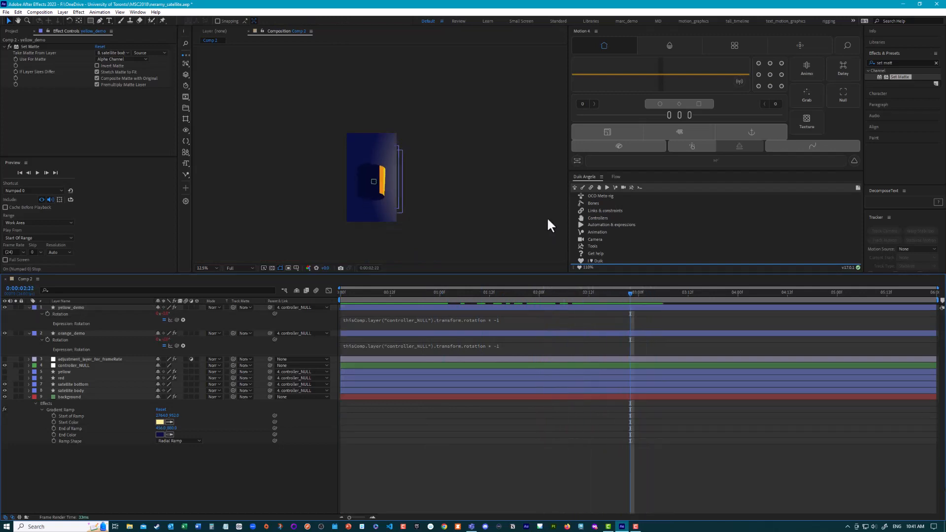
{"action": "scroll", "coordinate": [463, 176], "scroll_direction": "up", "scroll_amount": 2}
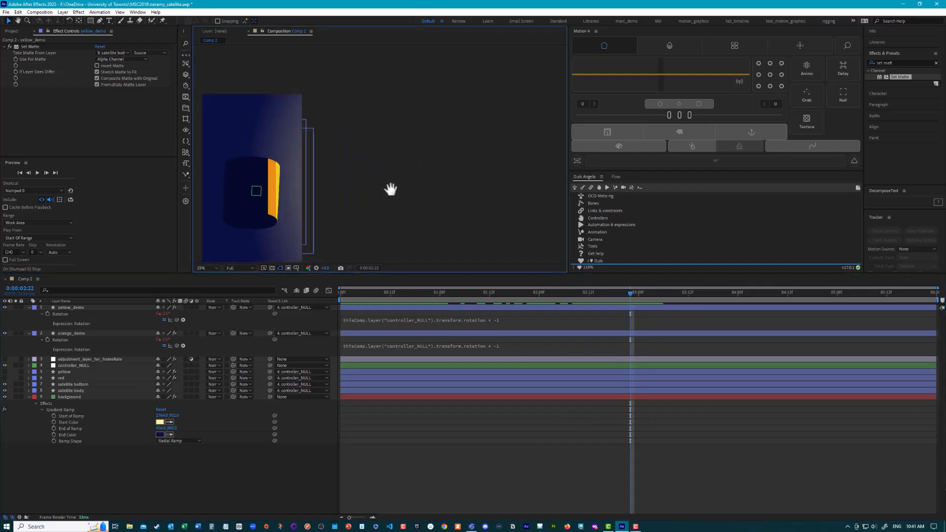
{"action": "left_click_drag", "start_coordinate": [389, 190], "coordinate": [431, 181]}
{"action": "left_click", "coordinate": [93, 334]}
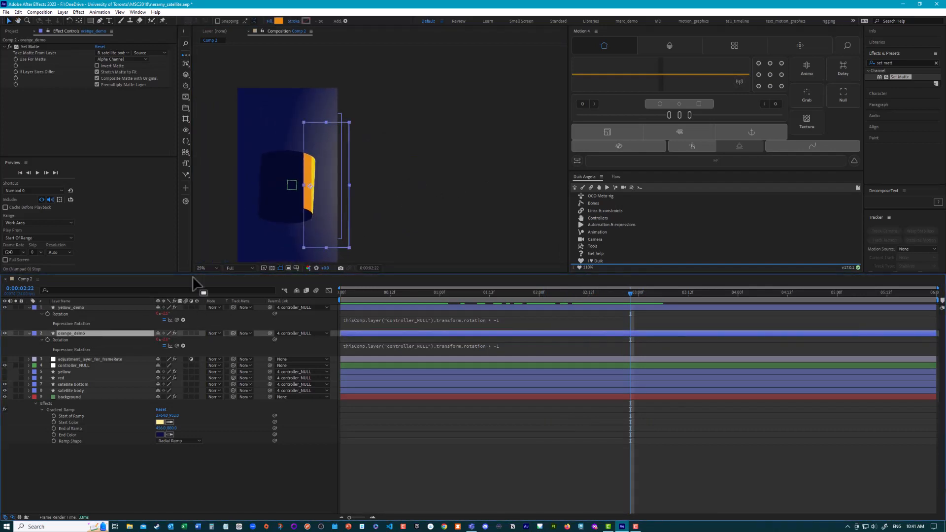
{"action": "left_click_drag", "start_coordinate": [305, 232], "coordinate": [301, 230]}
{"action": "left_click", "coordinate": [99, 306]}
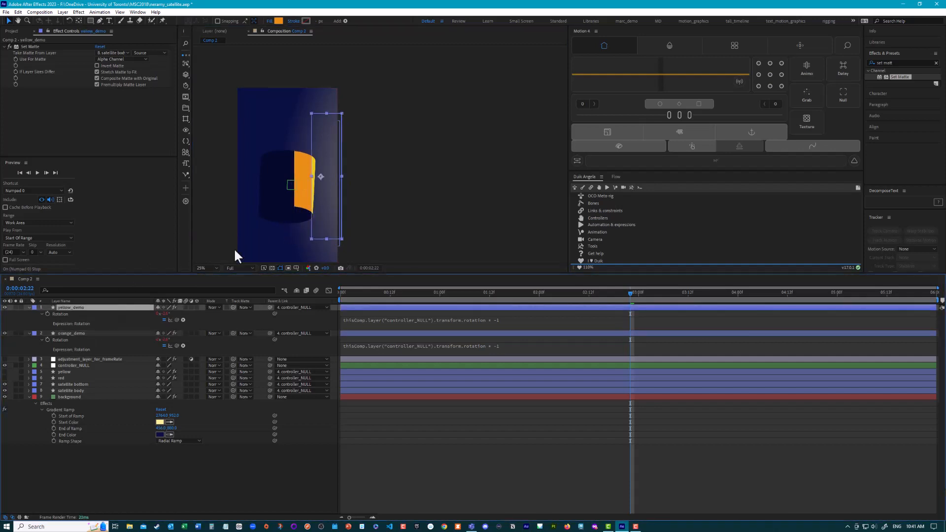
{"action": "left_click_drag", "start_coordinate": [314, 222], "coordinate": [308, 226]}
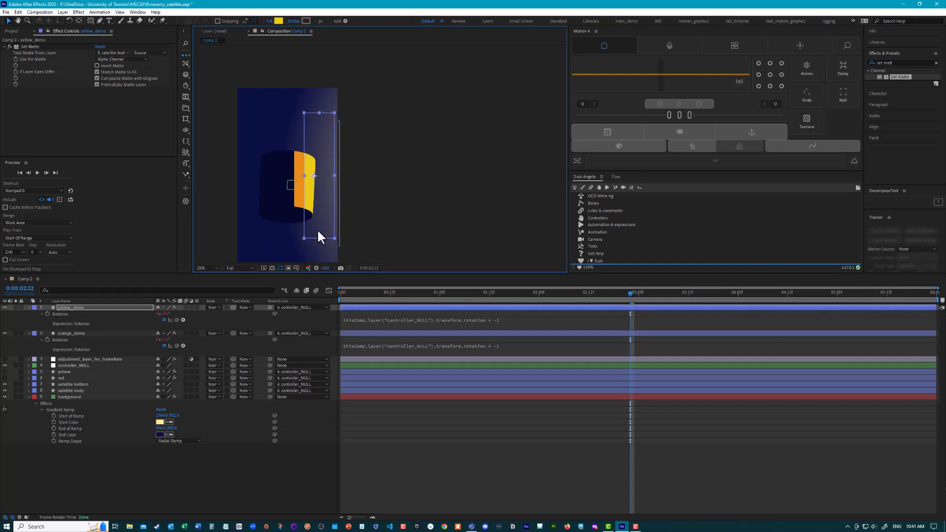
{"action": "key", "text": "space"}
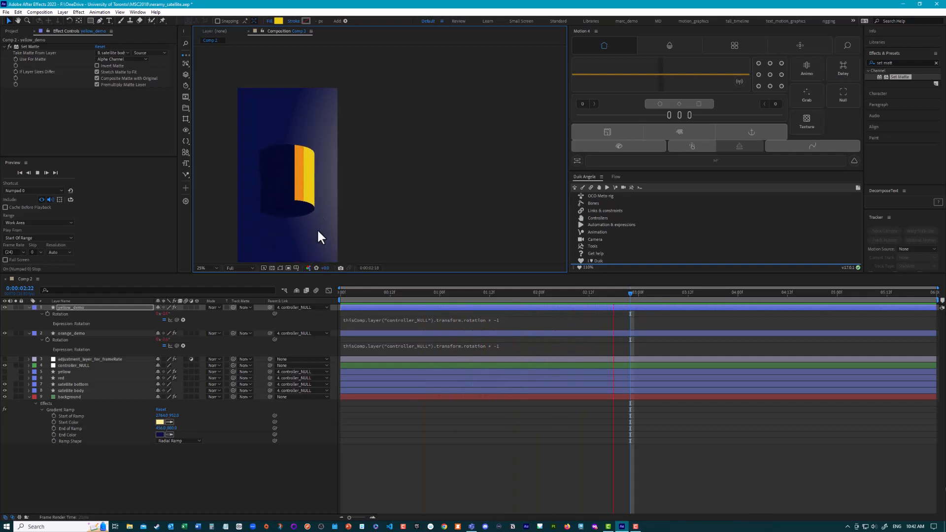
{"action": "key", "text": "space"}
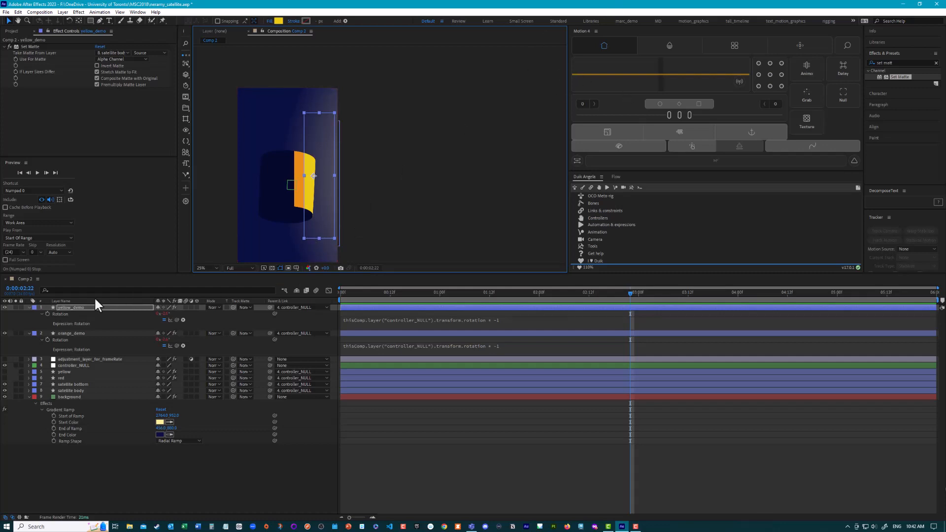
Step: Shift orange_demo and yellow_demo further left across the satellite body to widen their visible bands, and play the animation again
{"action": "left_click", "coordinate": [77, 333]}
{"action": "mouse_move", "coordinate": [299, 236]}
{"action": "left_mouse_down"}
{"action": "mouse_move", "coordinate": [285, 235]}
{"action": "mouse_move", "coordinate": [310, 229]}
{"action": "left_mouse_up"}
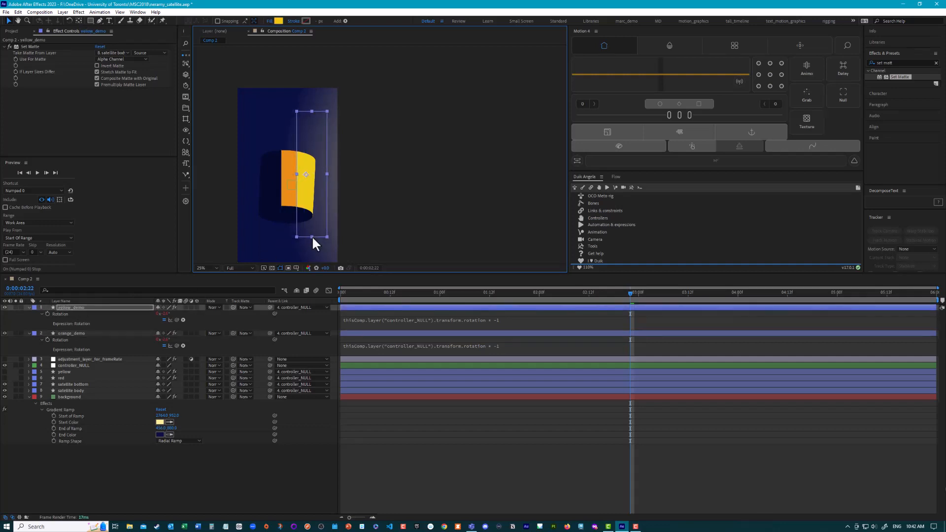
{"action": "key", "text": "space"}
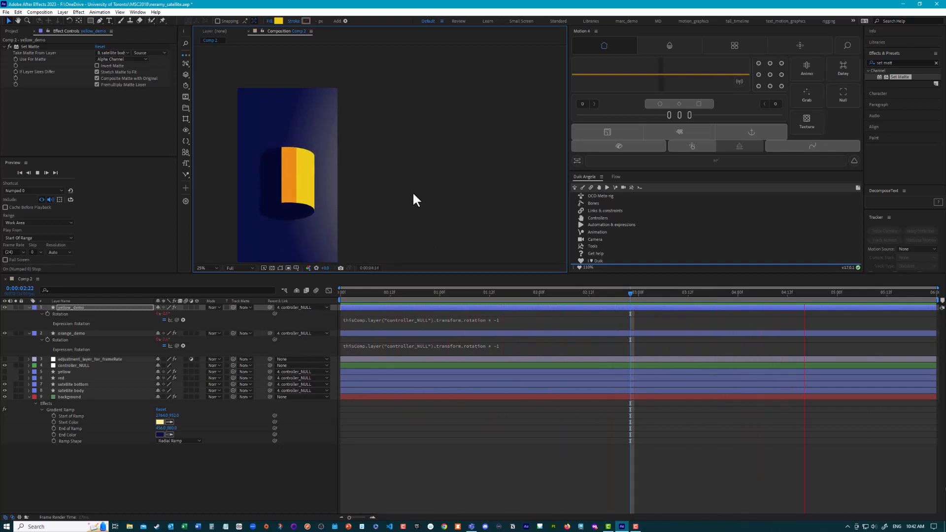
{"action": "key", "text": "space"}
Step: Search the effects for "turbulent" and apply Turbulent Displace to yellow_demo
{"action": "left_click", "coordinate": [37, 107]}
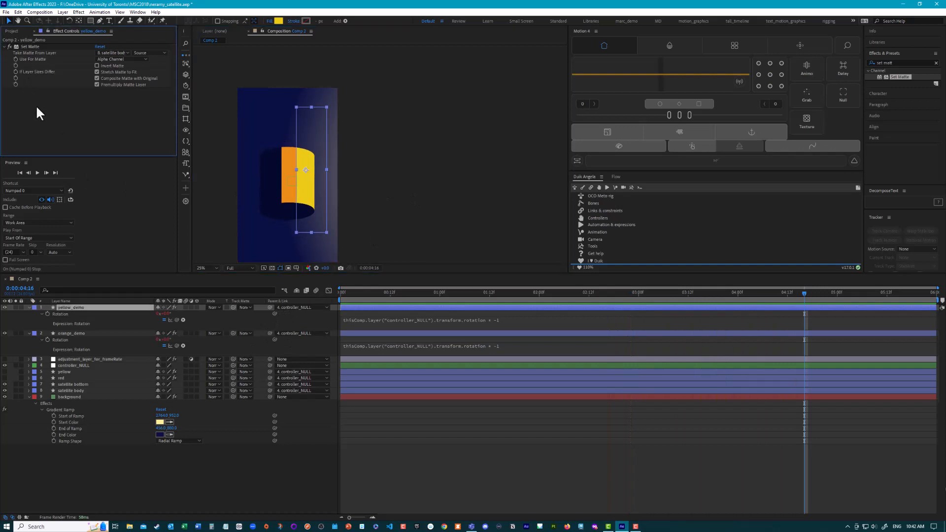
{"action": "double_click", "coordinate": [895, 63]}
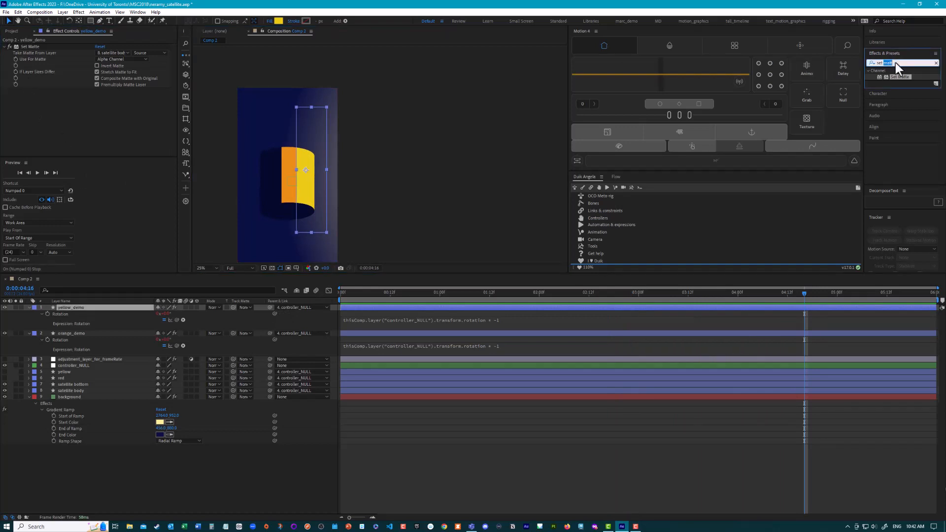
{"action": "key", "text": "BackSpace"}
{"action": "key", "text": "BackSpace"}
{"action": "key", "text": "BackSpace"}
{"action": "key", "text": "BackSpace"}
{"action": "key", "text": "BackSpace"}
{"action": "type", "text": "turbulent"}
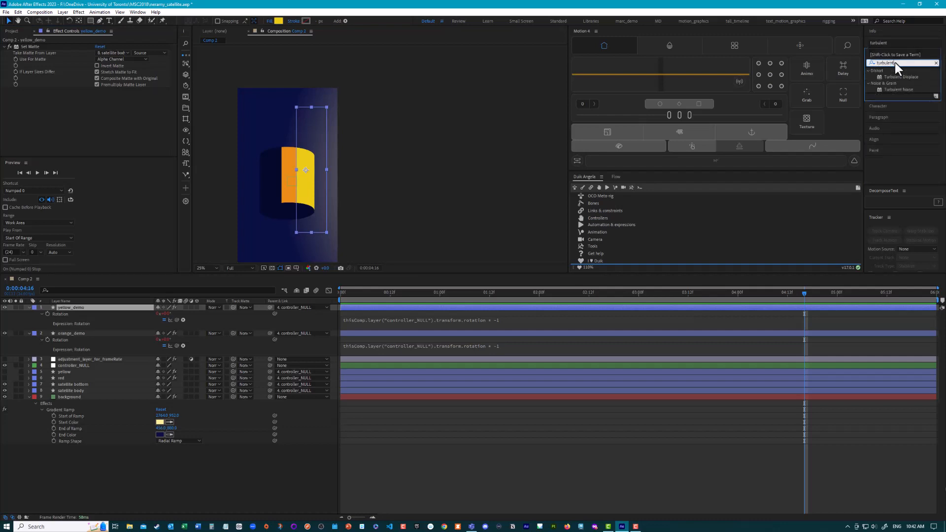
{"action": "double_click", "coordinate": [898, 77]}
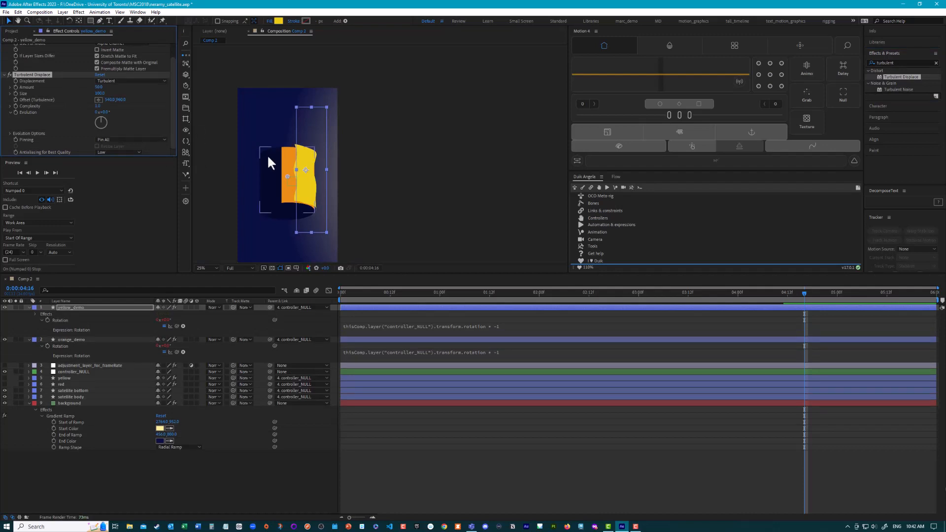
{"action": "scroll", "coordinate": [365, 152], "scroll_direction": "down", "scroll_amount": 1}
{"action": "scroll", "coordinate": [366, 153], "scroll_direction": "up", "scroll_amount": 2}
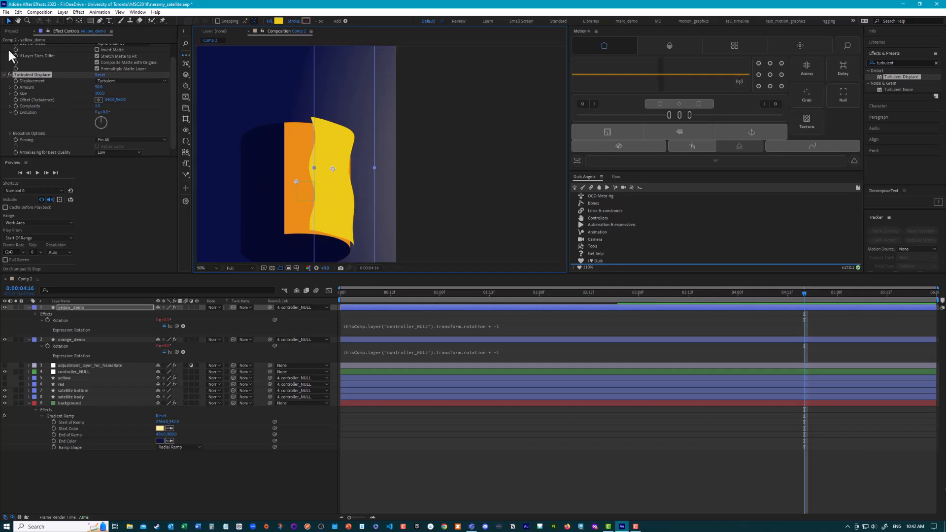
{"action": "scroll", "coordinate": [8, 64], "scroll_direction": "up", "scroll_amount": 2}
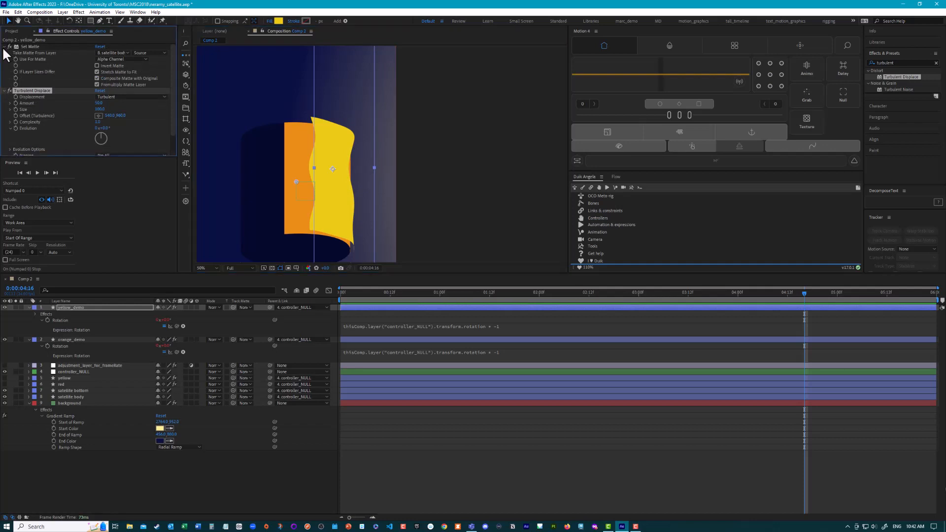
Step: Move Turbulent Displace ahead of Set Matte in yellow_demo's effect order and briefly play the animation
{"action": "left_click", "coordinate": [4, 47], "text": "ctrl"}
{"action": "left_click_drag", "start_coordinate": [30, 50], "coordinate": [31, 45]}
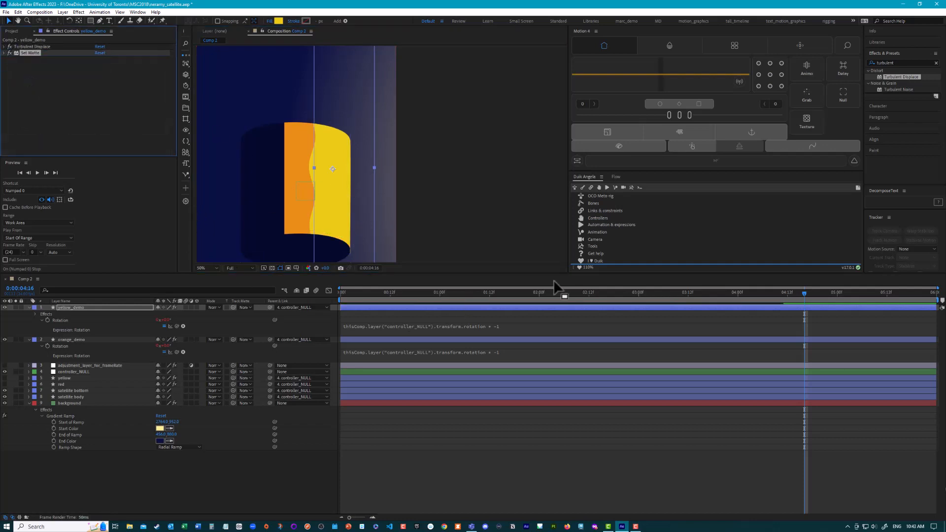
{"action": "left_click_drag", "start_coordinate": [803, 291], "coordinate": [540, 312]}
{"action": "key", "text": "space"}
{"action": "key", "text": "space"}
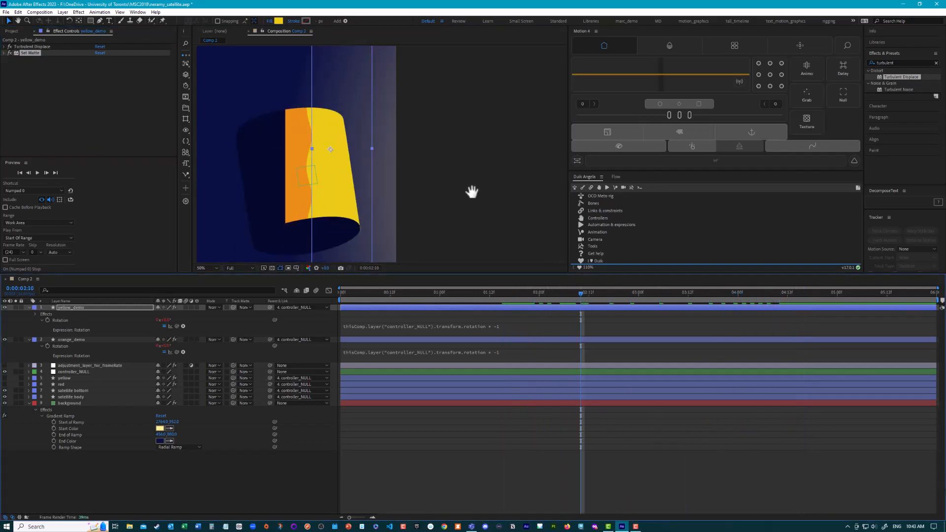
Step: Move to 0:00:01:21 and play the animation with the full satellite in view to check yellow_demo's wavy edge
{"action": "left_click_drag", "start_coordinate": [475, 194], "coordinate": [498, 187]}
{"action": "scroll", "coordinate": [498, 188], "scroll_direction": "up", "scroll_amount": 1}
{"action": "scroll", "coordinate": [498, 188], "scroll_direction": "down", "scroll_amount": 4}
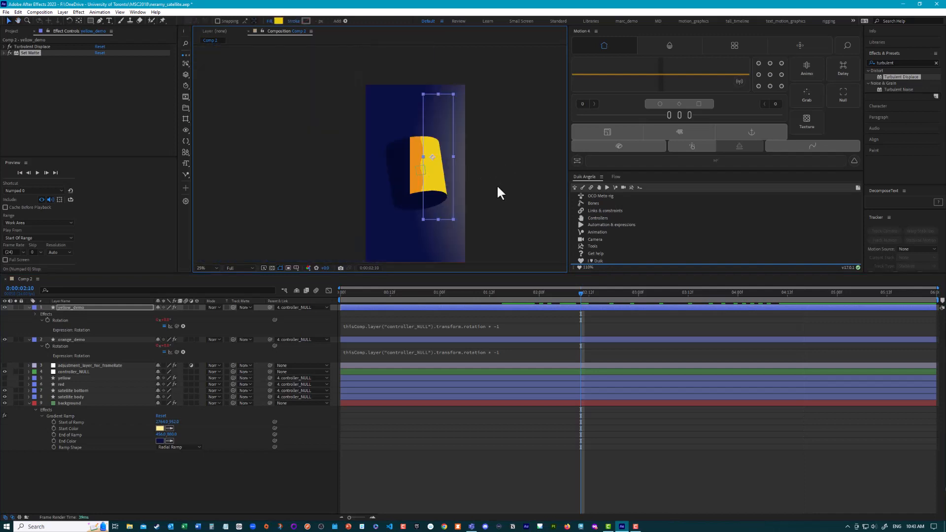
{"action": "scroll", "coordinate": [494, 195], "scroll_direction": "up", "scroll_amount": 1}
{"action": "left_click_drag", "start_coordinate": [581, 291], "coordinate": [526, 290]}
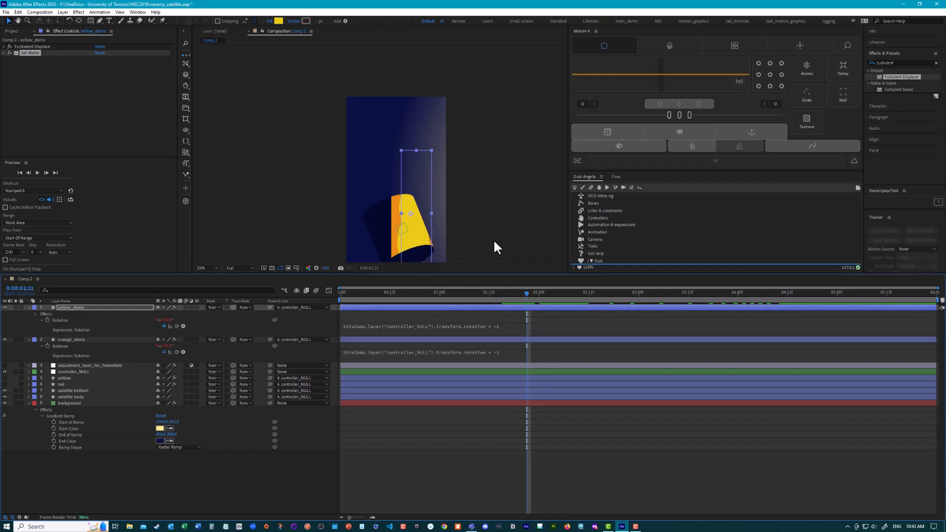
{"action": "key", "text": "space"}
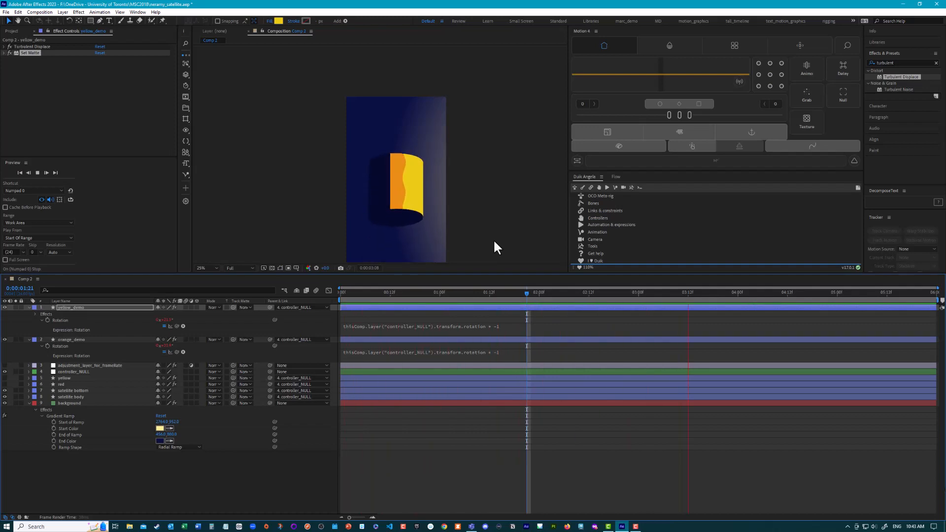
{"action": "key", "text": "space"}
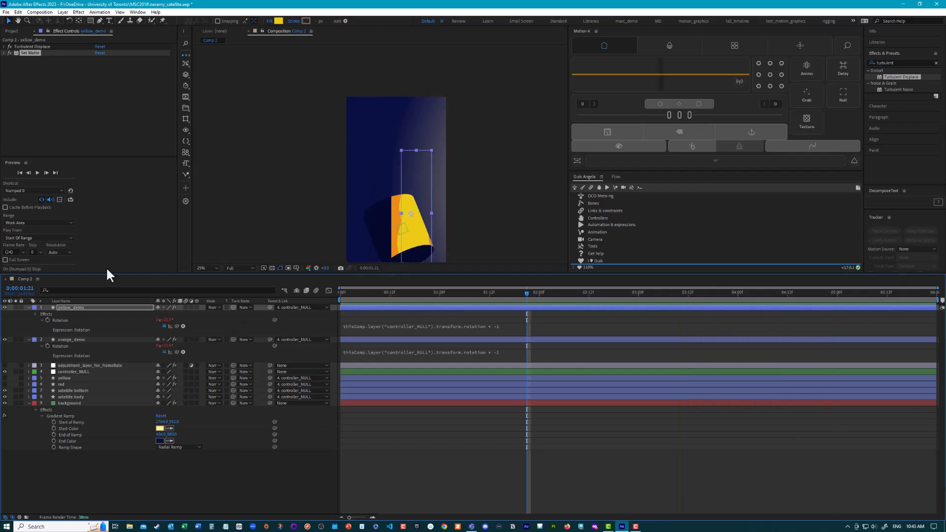
Step: Try driving yellow_demo's Offset (Turbulence) with an expression that uses controller_NULL's Y Position for both coordinates
{"action": "left_click", "coordinate": [31, 47]}
{"action": "left_click", "coordinate": [4, 46]}
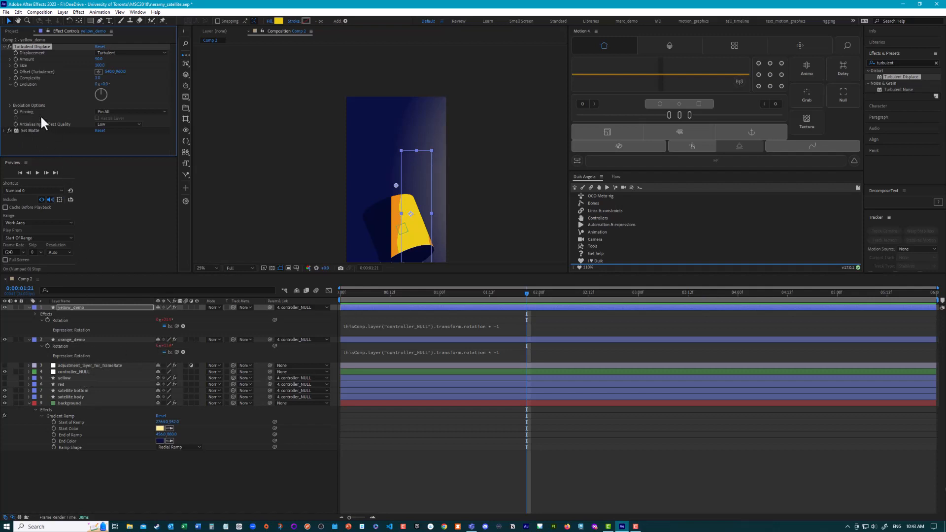
{"action": "left_click", "coordinate": [16, 71], "text": "alt"}
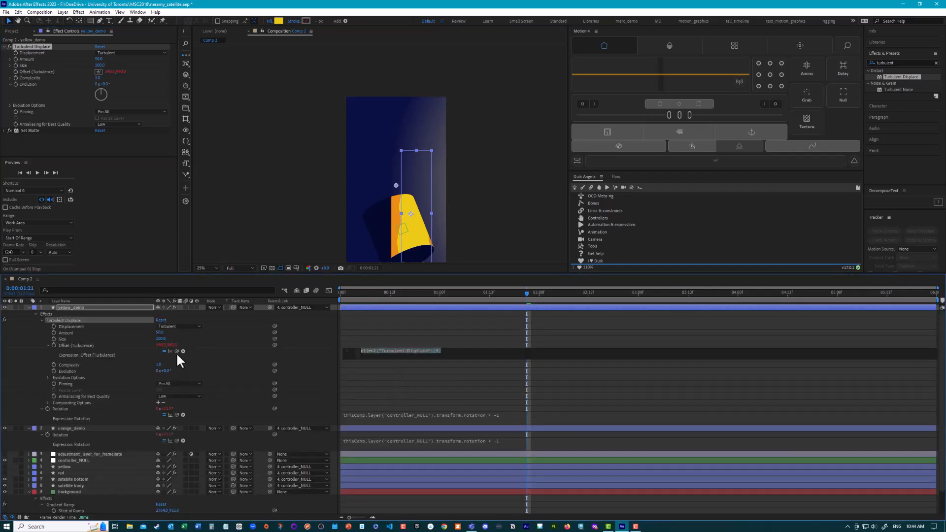
{"action": "left_click", "coordinate": [29, 460]}
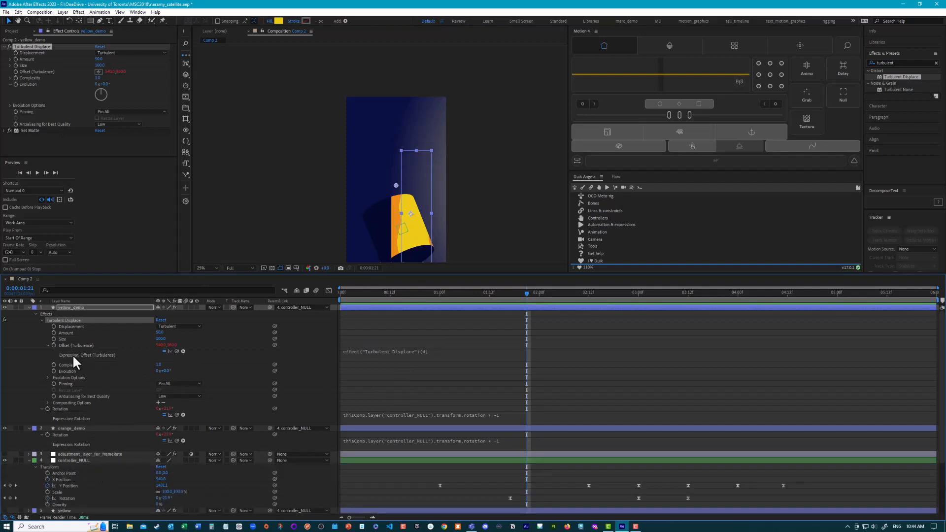
{"action": "left_click_drag", "start_coordinate": [176, 351], "coordinate": [72, 487]}
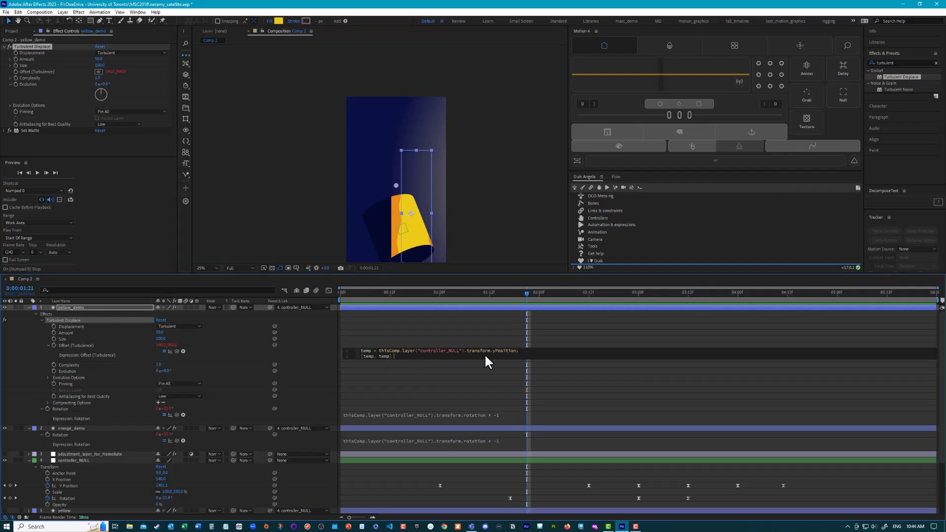
Step: Try multiplying the linked Y Position by -1 in playback, and remove the expression from Offset (Turbulence)
{"action": "left_click", "coordinate": [547, 353]}
{"action": "left_click", "coordinate": [550, 341]}
{"action": "key", "text": "space"}
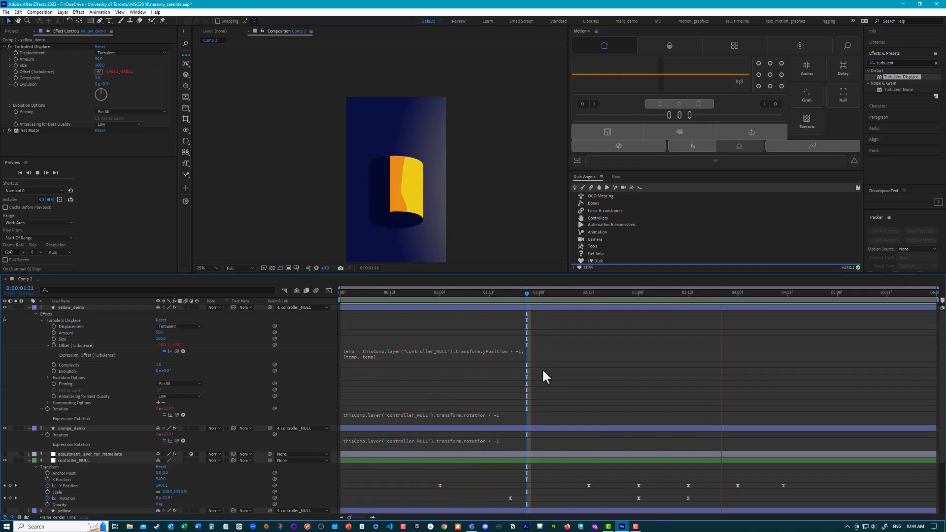
{"action": "key", "text": "space"}
{"action": "left_click", "coordinate": [517, 354]}
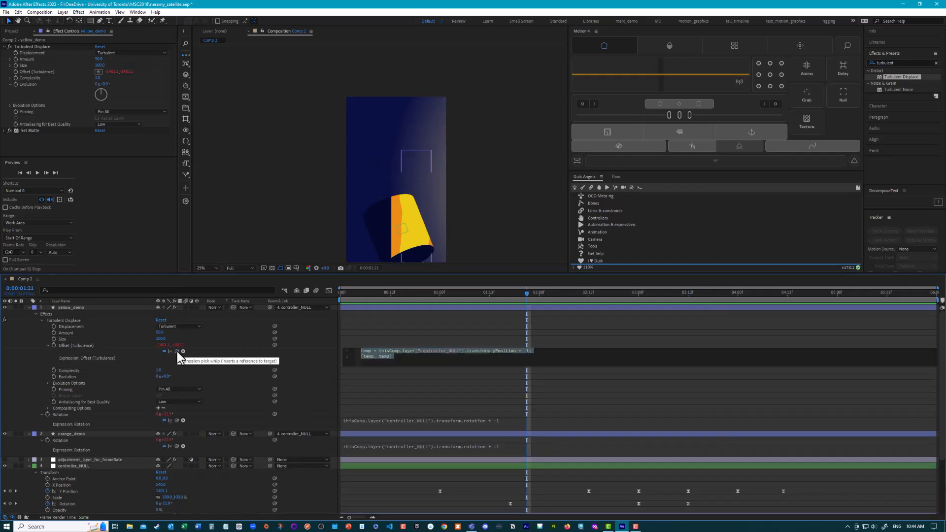
{"action": "left_click", "coordinate": [53, 345], "text": "alt"}
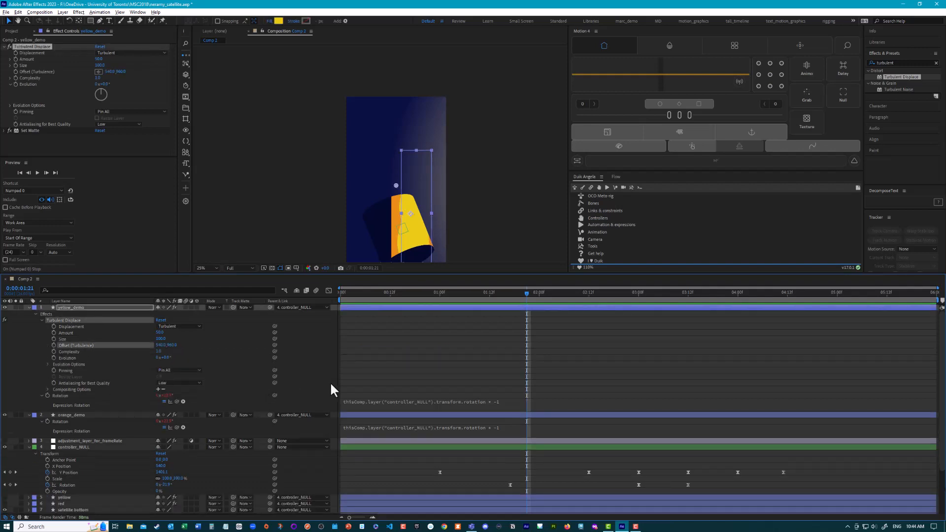
Step: At 0:00:02:16, widen yellow_demo's Rectangle Path 1 to about 369 px, keeping its height
{"action": "left_click_drag", "start_coordinate": [527, 294], "coordinate": [606, 310]}
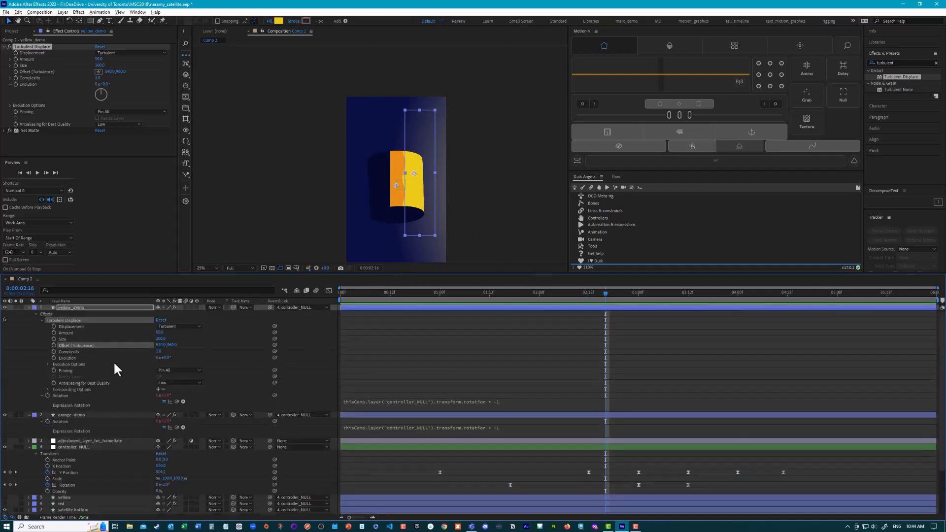
{"action": "left_click", "coordinate": [42, 320]}
{"action": "left_click", "coordinate": [28, 307]}
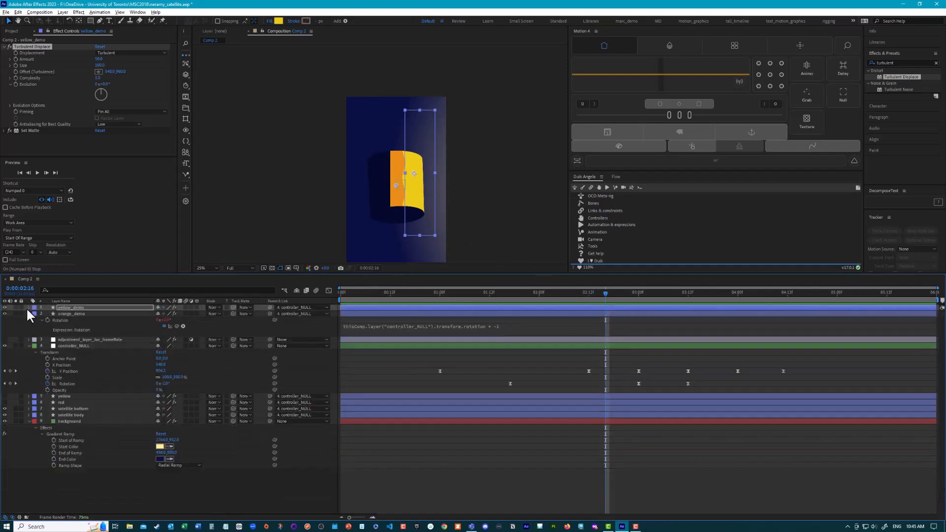
{"action": "left_click", "coordinate": [29, 307]}
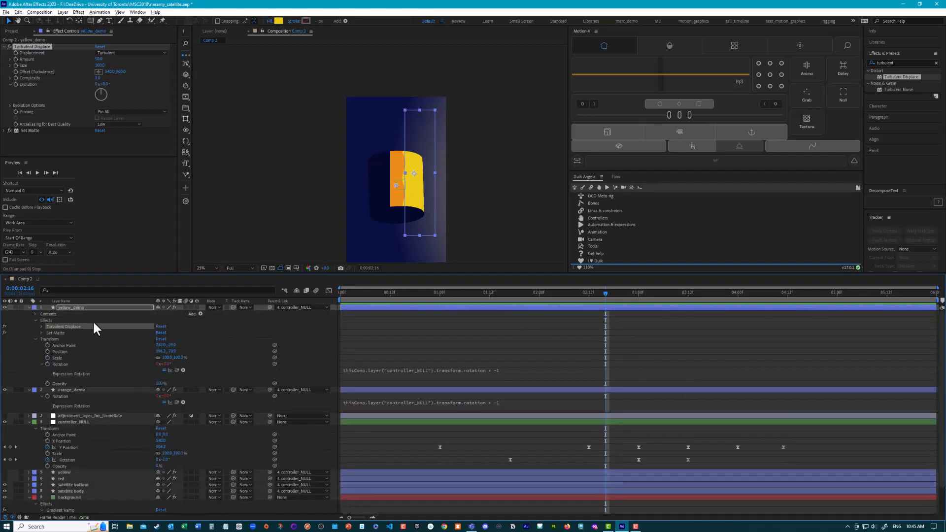
{"action": "left_click", "coordinate": [35, 314]}
{"action": "left_click", "coordinate": [41, 321]}
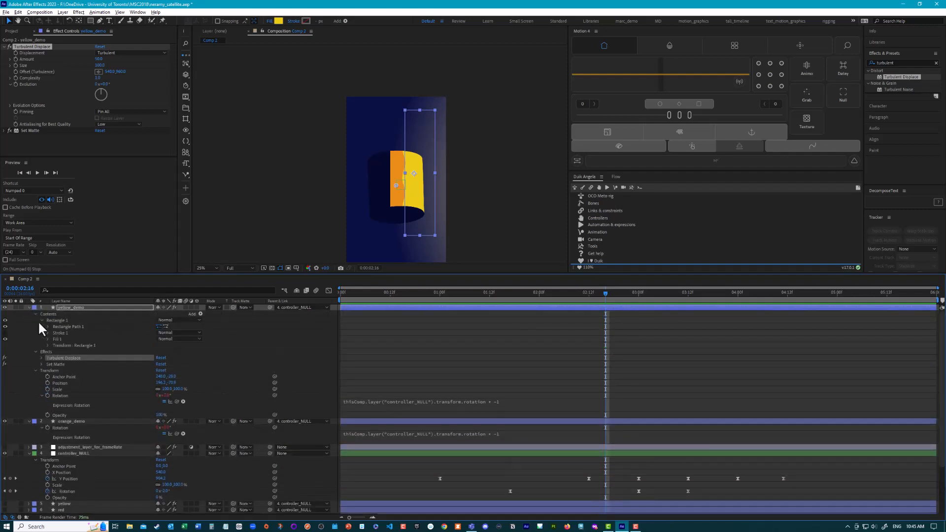
{"action": "left_click", "coordinate": [48, 325]}
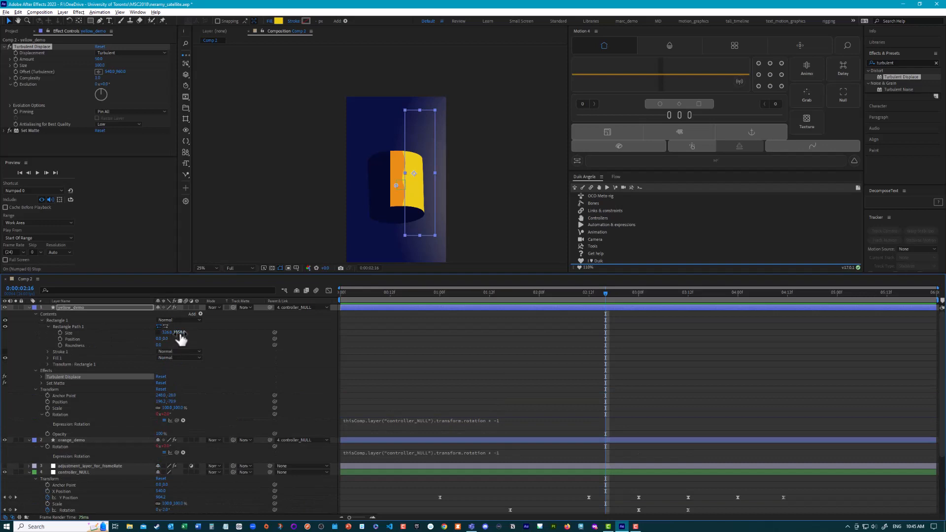
{"action": "left_click_drag", "start_coordinate": [165, 332], "coordinate": [188, 334]}
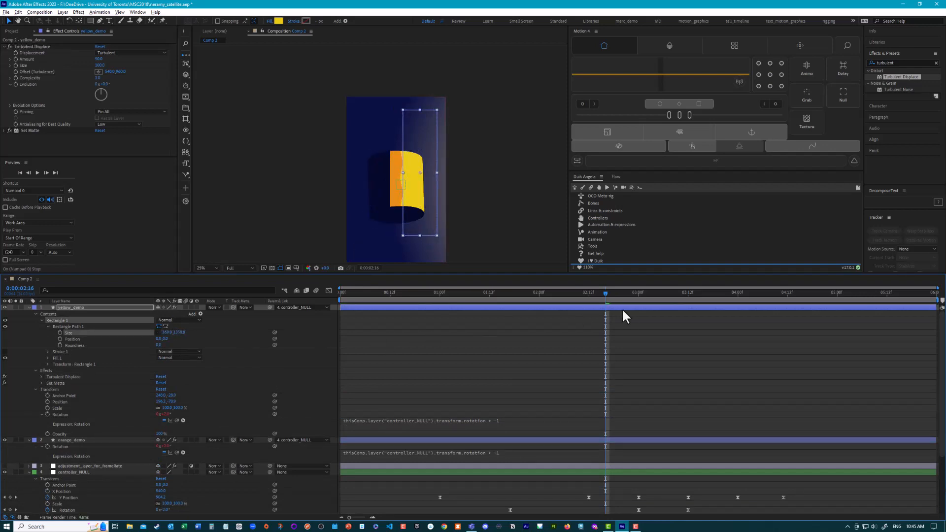
Step: At 0:00:01:21, shift yellow_demo's rectangle slightly right and reduce the layer's Turbulent Displace amount
{"action": "left_click_drag", "start_coordinate": [606, 292], "coordinate": [527, 300]}
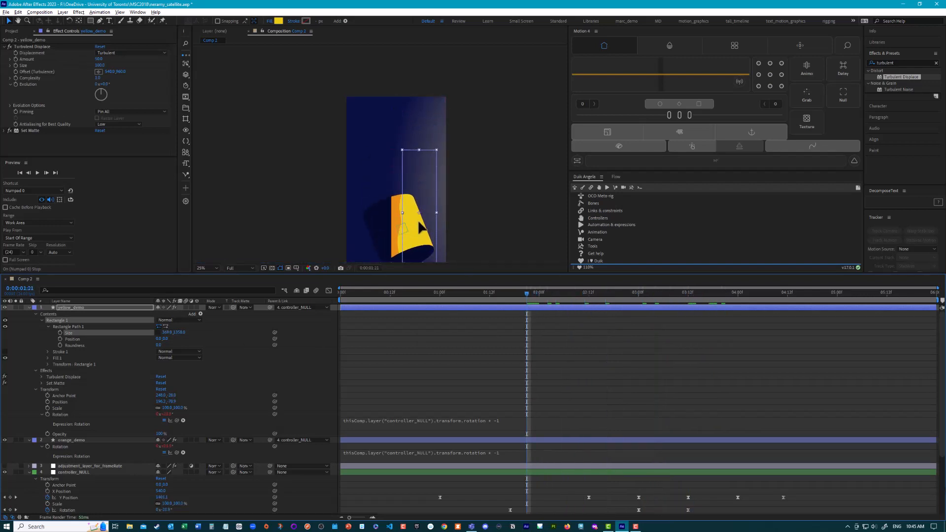
{"action": "left_click_drag", "start_coordinate": [419, 226], "coordinate": [423, 225]}
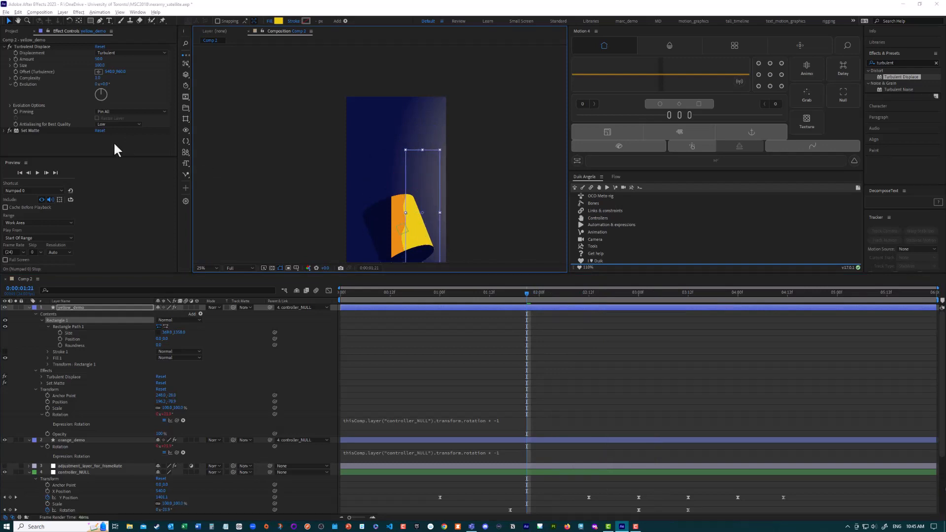
{"action": "left_click", "coordinate": [222, 104]}
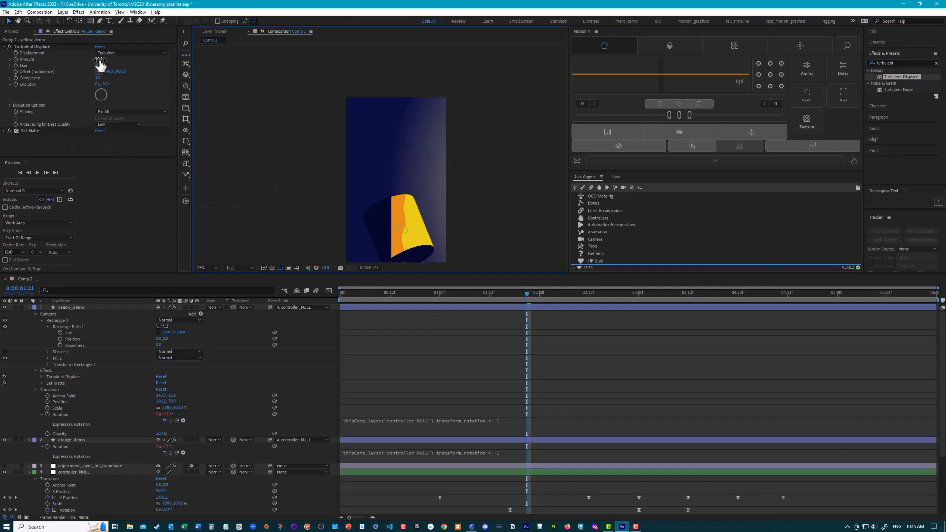
{"action": "left_click_drag", "start_coordinate": [100, 60], "coordinate": [84, 59]}
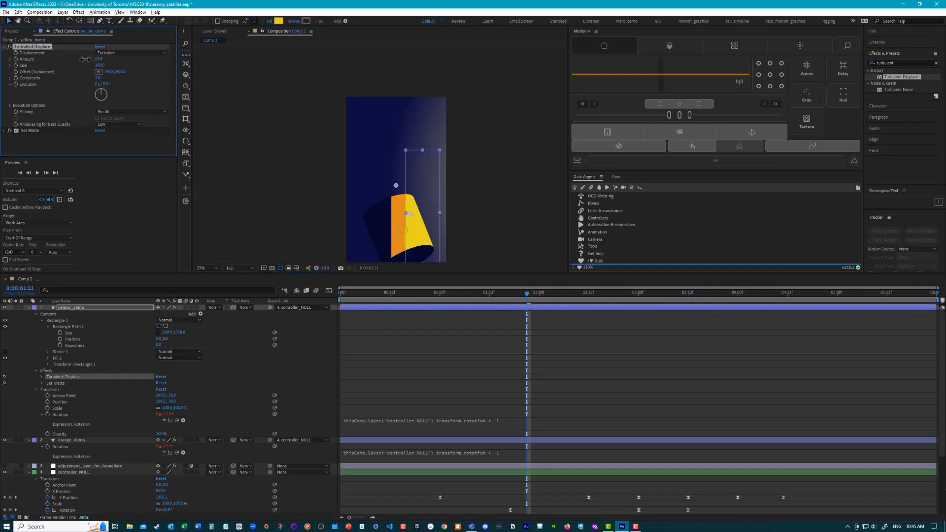
Step: Copy yellow_demo's Turbulent Displace effect to orange_demo and place it ahead of Set Matte
{"action": "left_click", "coordinate": [33, 46]}
{"action": "left_click", "coordinate": [28, 308]}
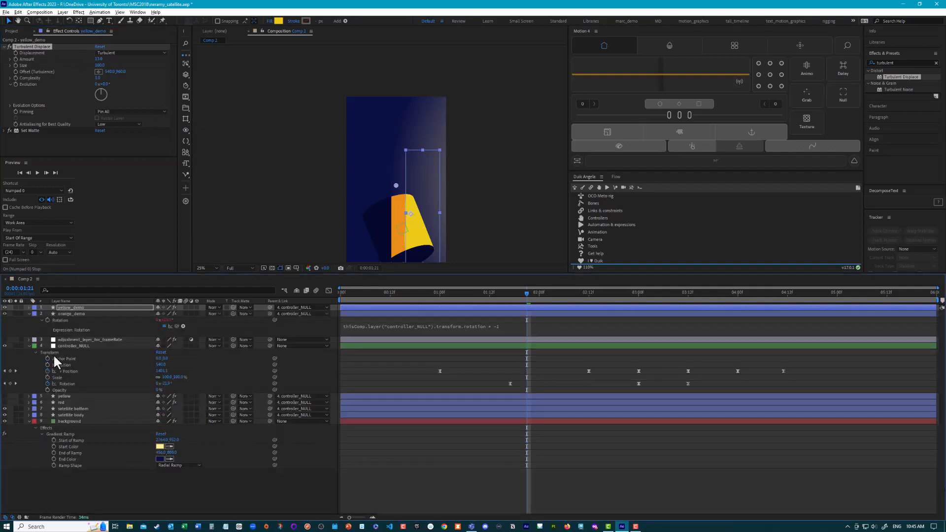
{"action": "left_click", "coordinate": [66, 313]}
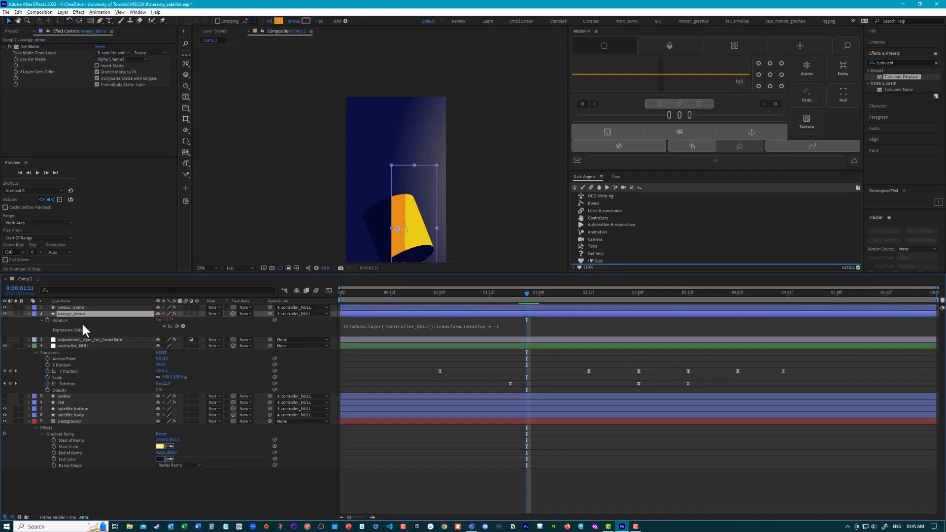
{"action": "key", "text": "ctrl+v"}
{"action": "left_click_drag", "start_coordinate": [22, 46], "coordinate": [37, 112]}
{"action": "left_click", "coordinate": [5, 91]}
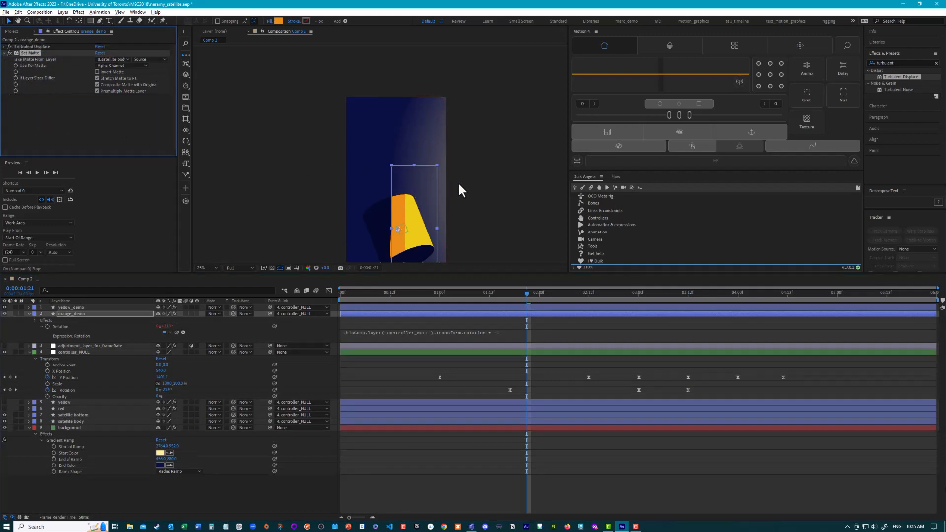
Step: Play the animation with the whole composition in view to check the roughened edges of both shading bands
{"action": "scroll", "coordinate": [463, 187], "scroll_direction": "up", "scroll_amount": 1}
{"action": "scroll", "coordinate": [463, 186], "scroll_direction": "down", "scroll_amount": 1}
{"action": "left_click_drag", "start_coordinate": [473, 164], "coordinate": [481, 117]}
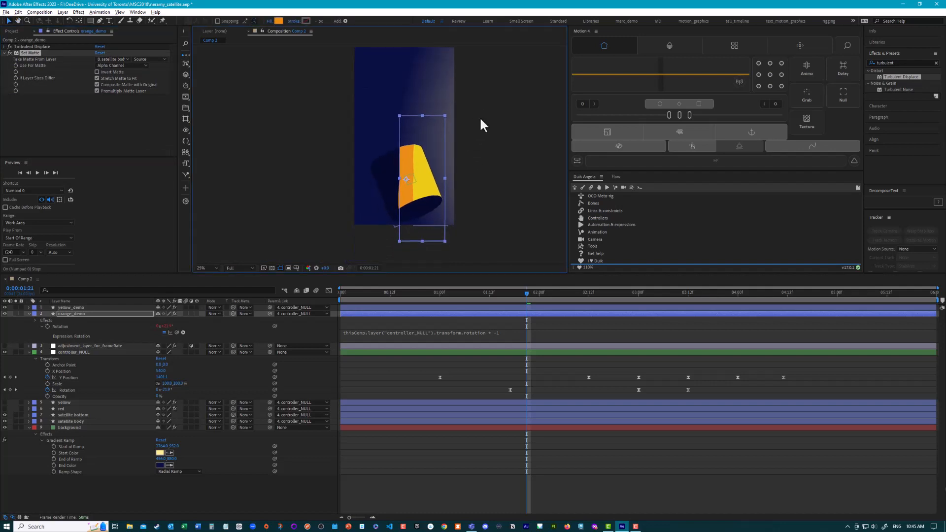
{"action": "key", "text": "space"}
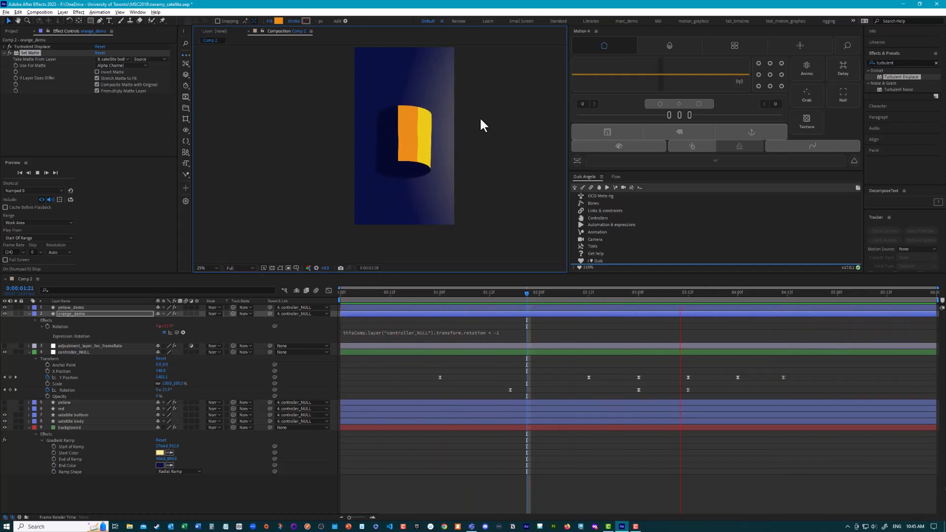
{"action": "key", "text": "space"}
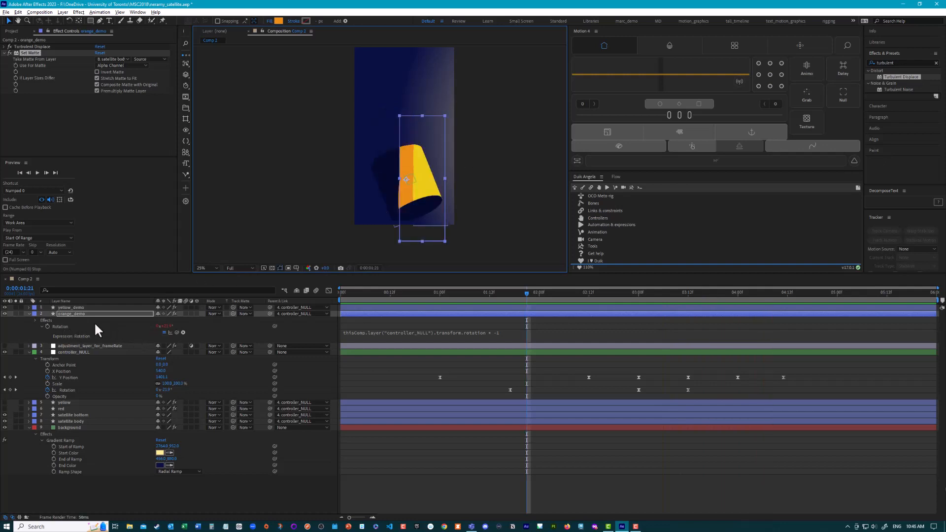
Step: Move adjustment_layer_for_frameRate to the top of the layer stack, make it visible, and preview the animation
{"action": "left_click", "coordinate": [74, 307]}
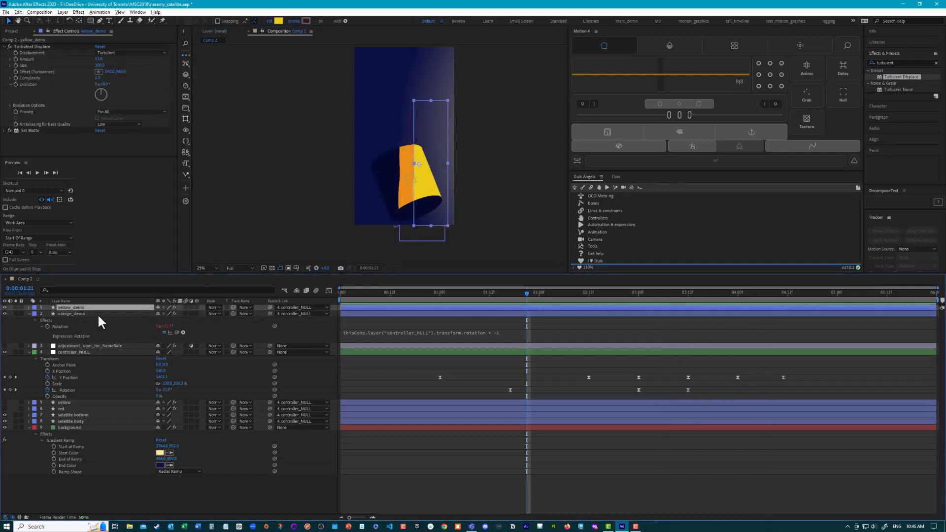
{"action": "left_click", "coordinate": [68, 345]}
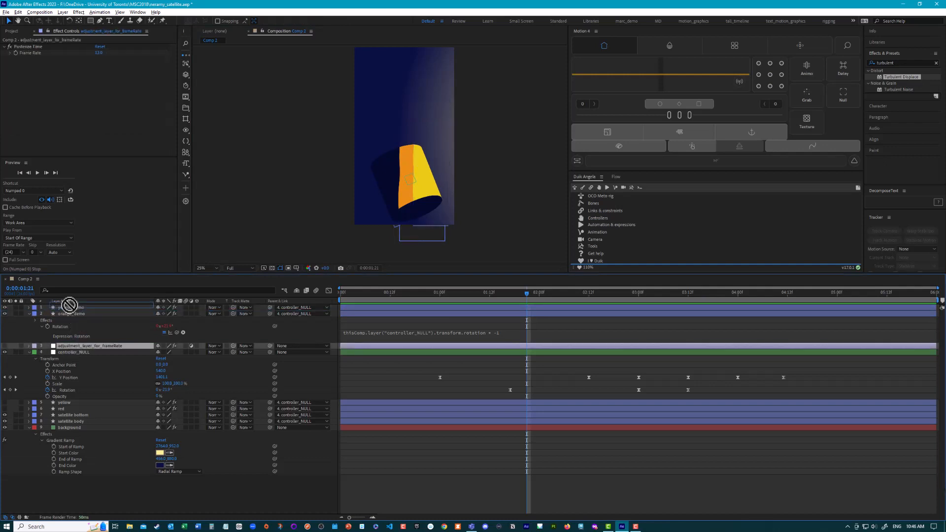
{"action": "left_click_drag", "start_coordinate": [69, 316], "coordinate": [69, 305]}
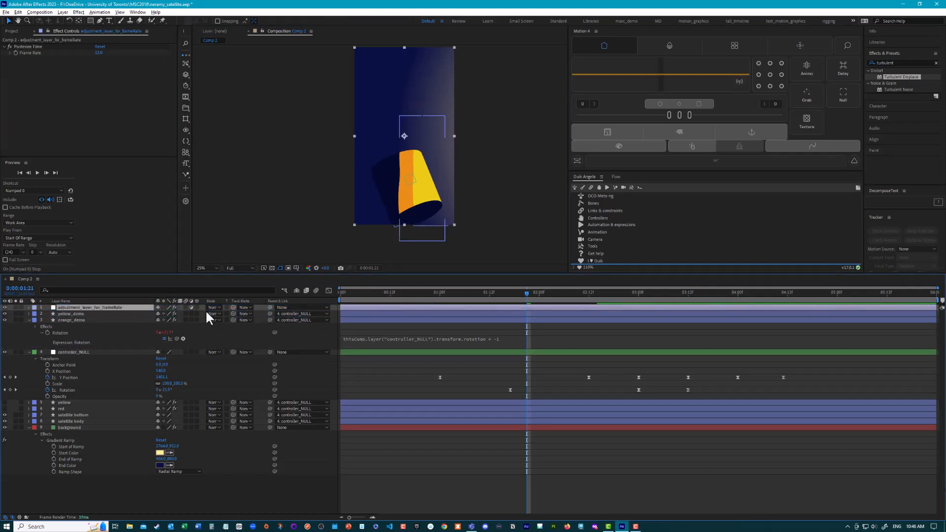
{"action": "key", "text": "space"}
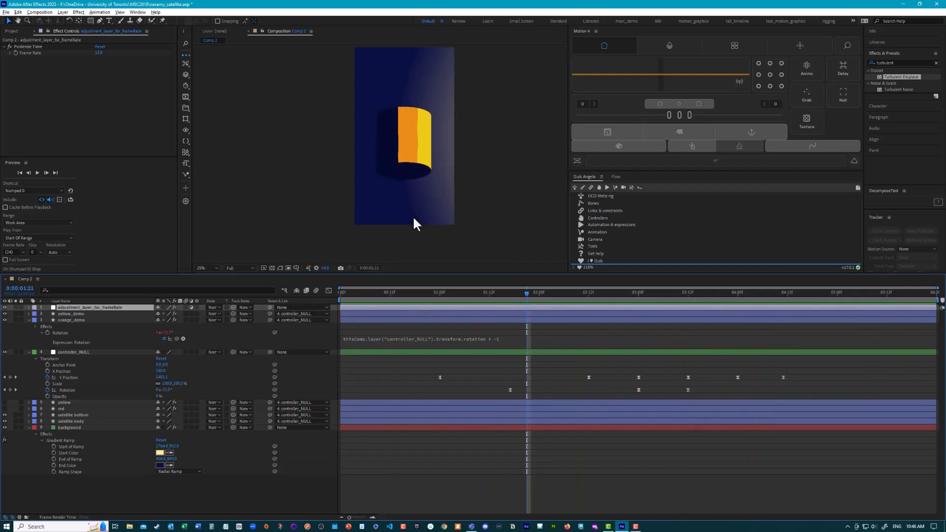
{"action": "key", "text": "space"}
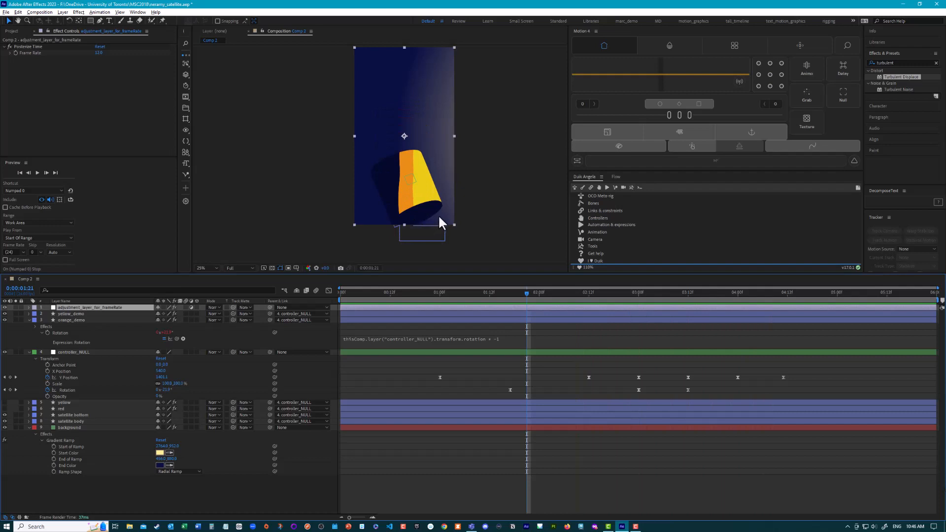
{"action": "left_click", "coordinate": [84, 314]}
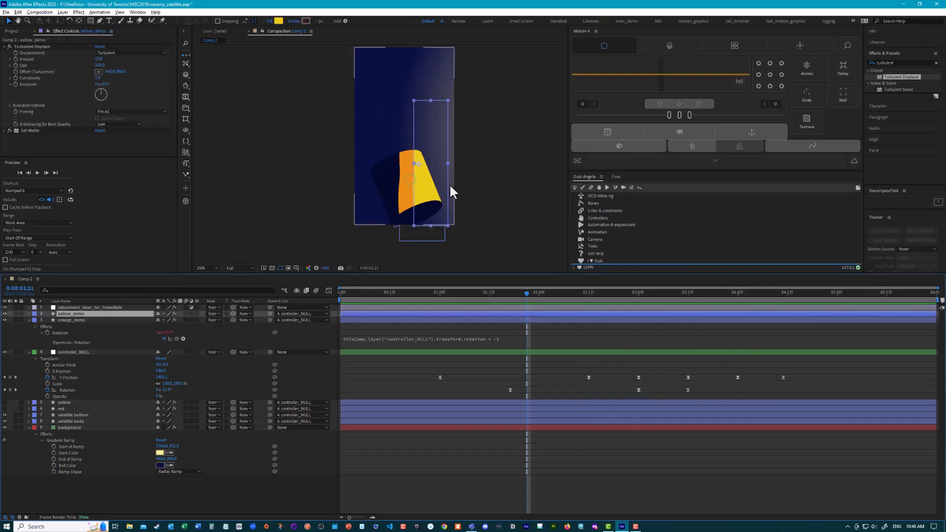
Step: Duplicate the yellow_demo layer and shift the copy's rectangle right, towards the satellite's outer edge
{"action": "left_click", "coordinate": [443, 197]}
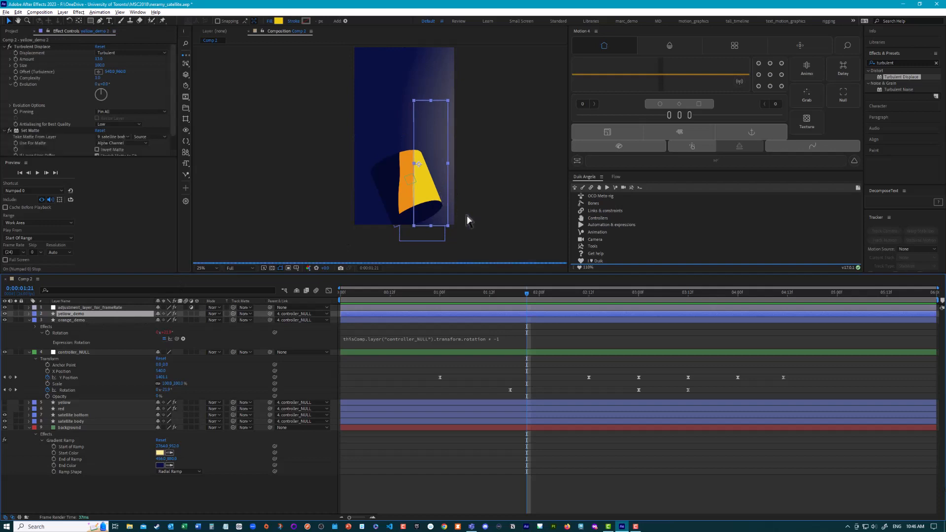
{"action": "key", "text": "ctrl+d"}
{"action": "left_click_drag", "start_coordinate": [440, 183], "coordinate": [448, 184]}
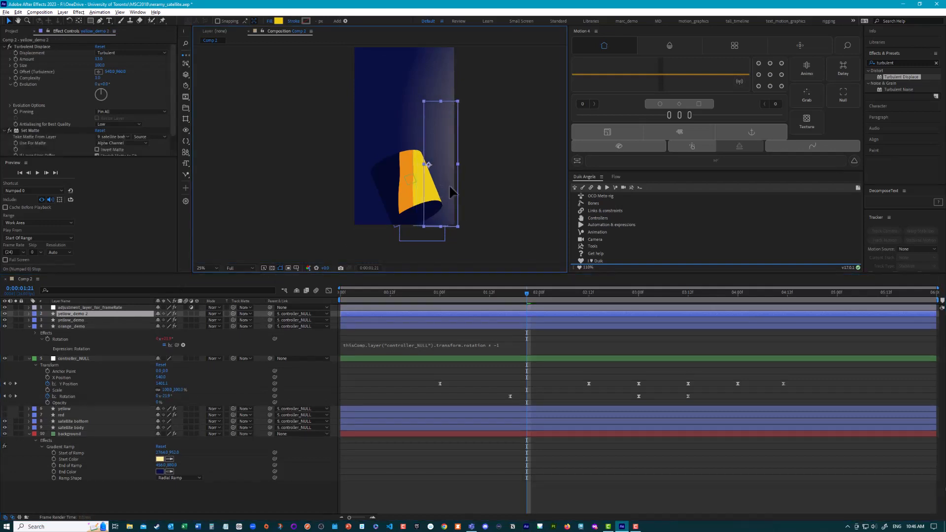
Step: Recolour the duplicated yellow_demo 2 rectangle's fill to a pale cream yellow and preview the animation
{"action": "left_click", "coordinate": [278, 21]}
{"action": "left_click_drag", "start_coordinate": [288, 253], "coordinate": [230, 252]}
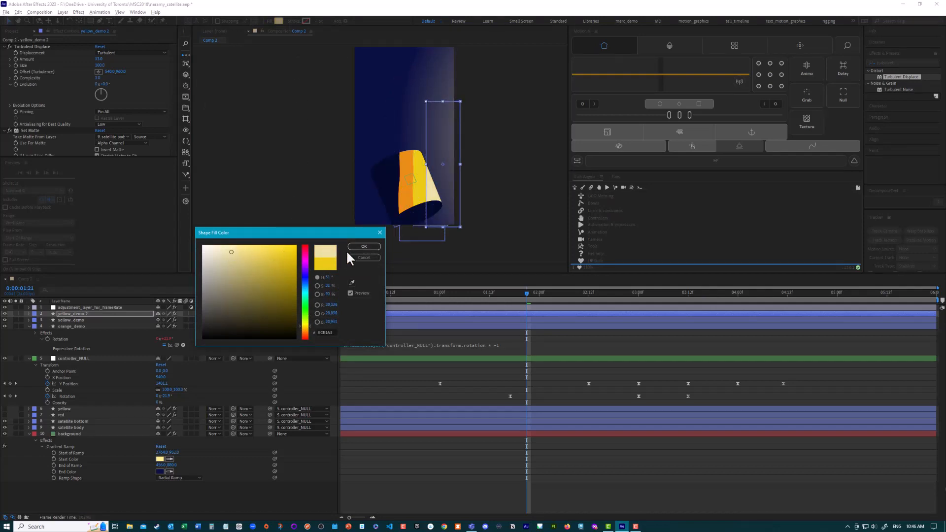
{"action": "left_click", "coordinate": [365, 246]}
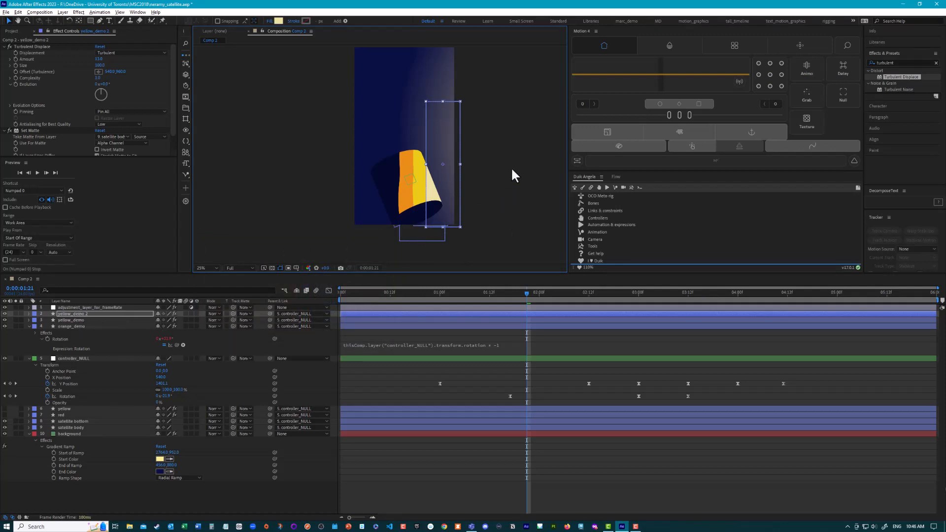
{"action": "key", "text": "space"}
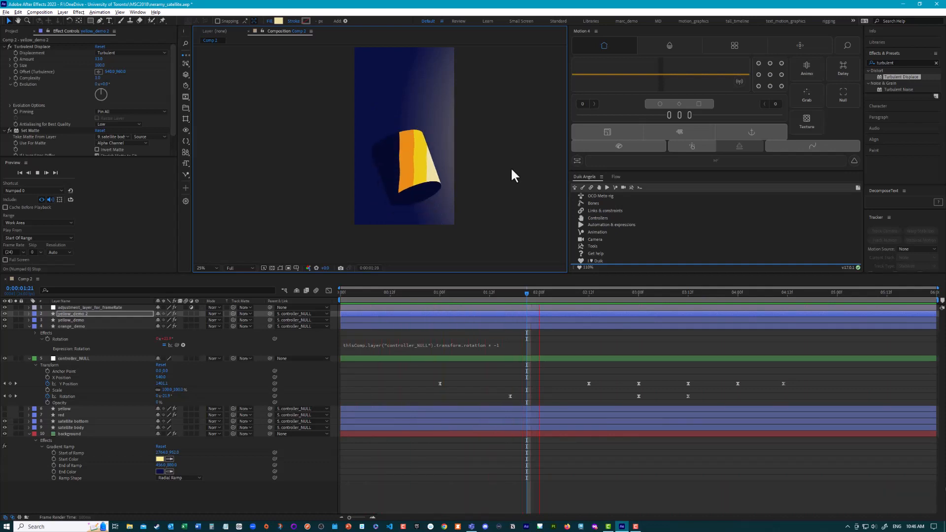
{"action": "key", "text": "space"}
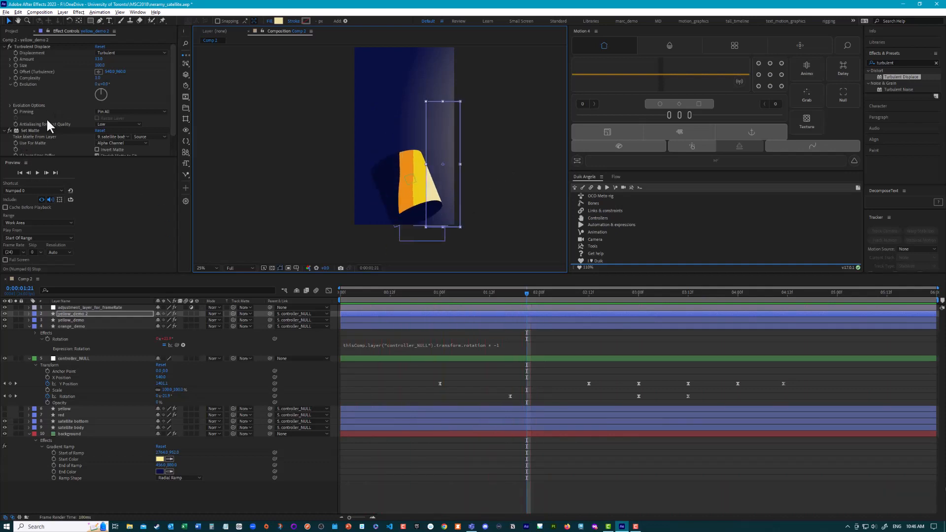
Step: Set the antialiasing quality of yellow_demo 2's Turbulent Displace effect to High
{"action": "scroll", "coordinate": [40, 118], "scroll_direction": "down", "scroll_amount": 1}
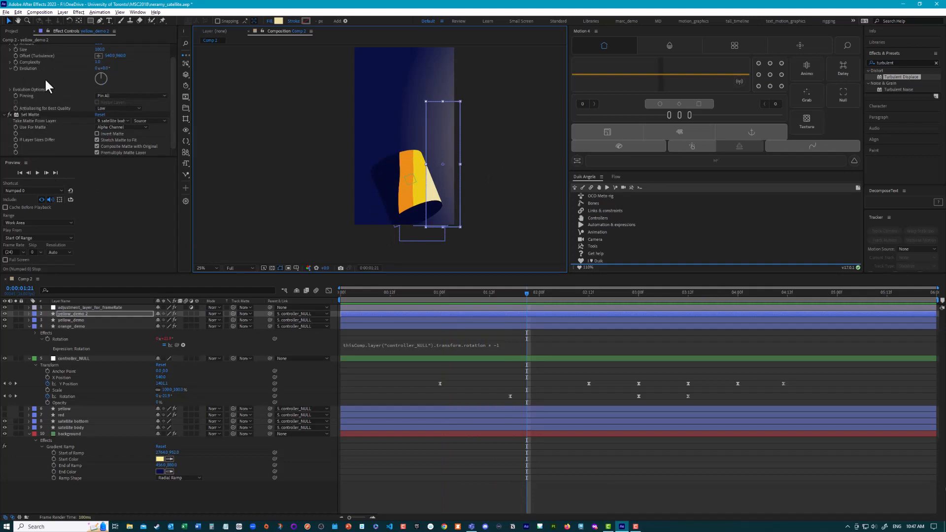
{"action": "scroll", "coordinate": [17, 71], "scroll_direction": "up", "scroll_amount": 1}
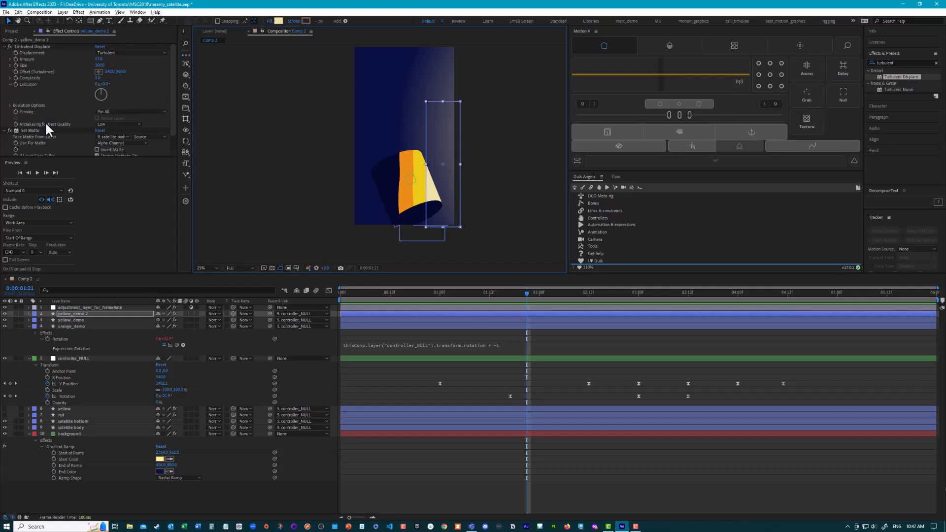
{"action": "left_click", "coordinate": [11, 83]}
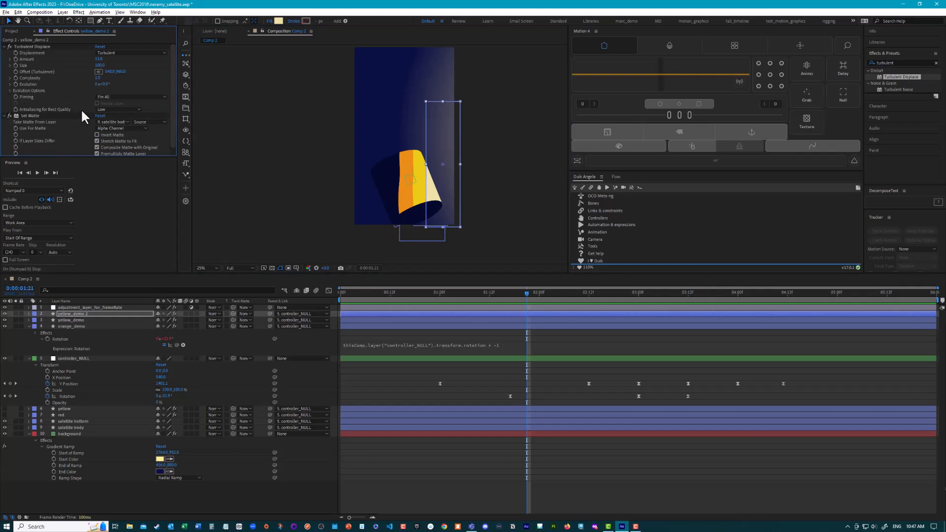
{"action": "left_click", "coordinate": [108, 121]}
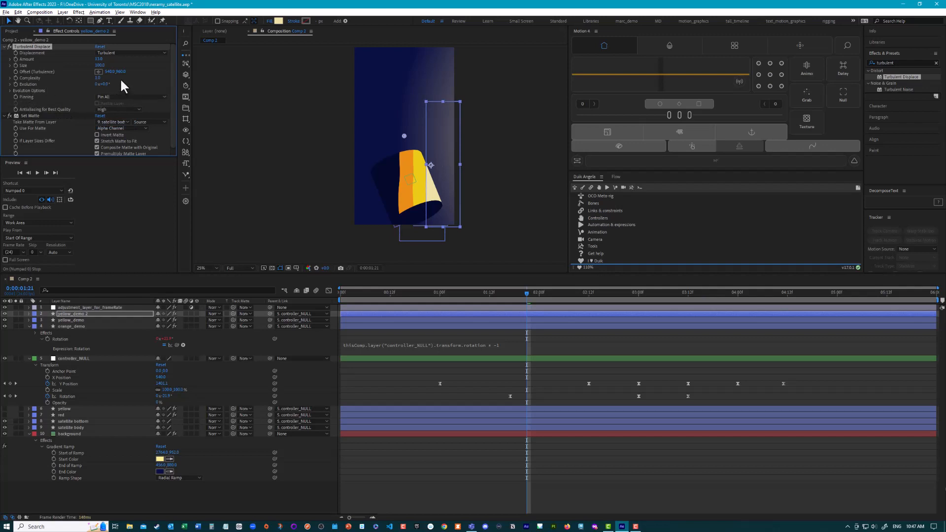
Step: Set the Random Seed in yellow_demo 2's Turbulent Displace Evolution Options to 534 and preview the animation
{"action": "left_click", "coordinate": [10, 90]}
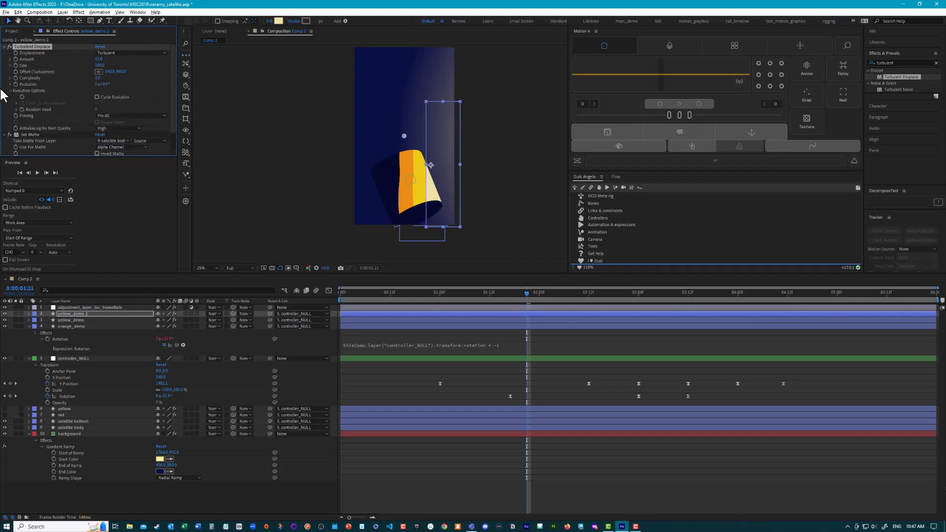
{"action": "left_click", "coordinate": [97, 110]}
{"action": "type", "text": "2"}
{"action": "key", "text": "Return"}
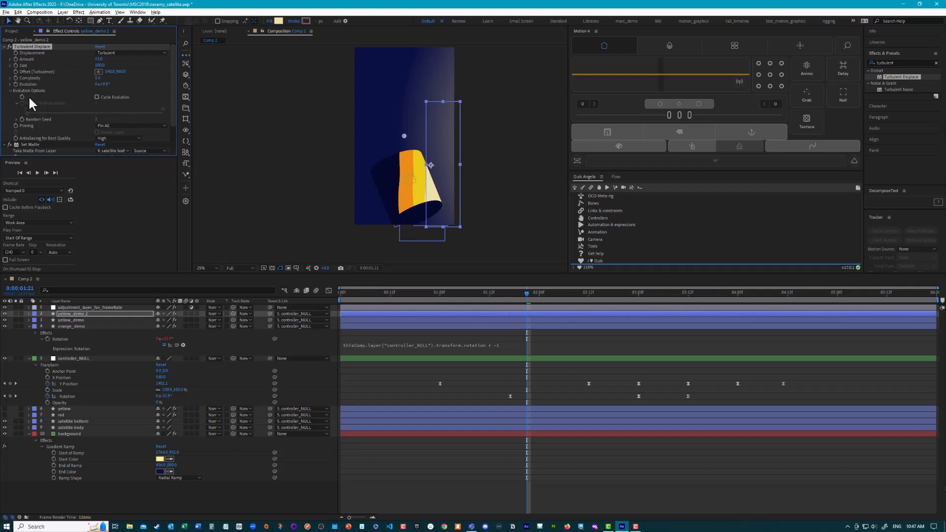
{"action": "left_click", "coordinate": [16, 119]}
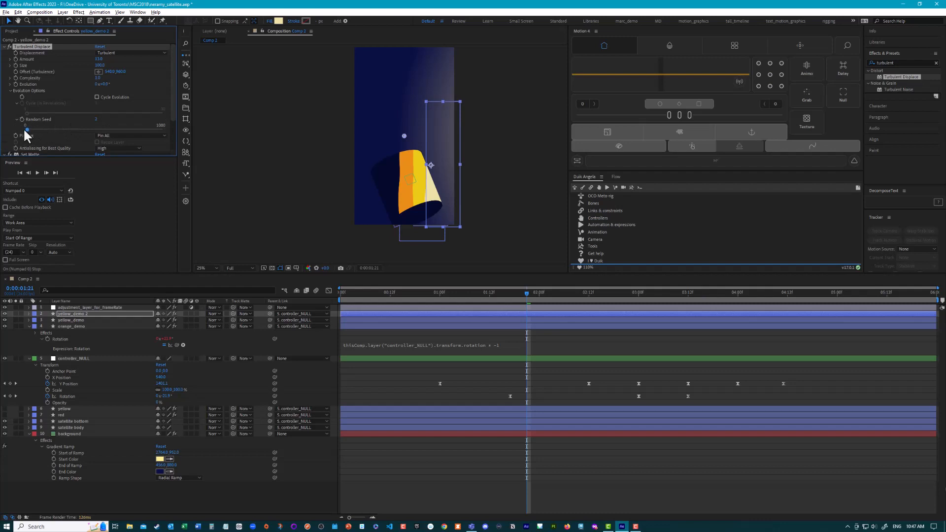
{"action": "left_click_drag", "start_coordinate": [69, 132], "coordinate": [99, 134]}
{"action": "left_click", "coordinate": [243, 131]}
{"action": "key", "text": "space"}
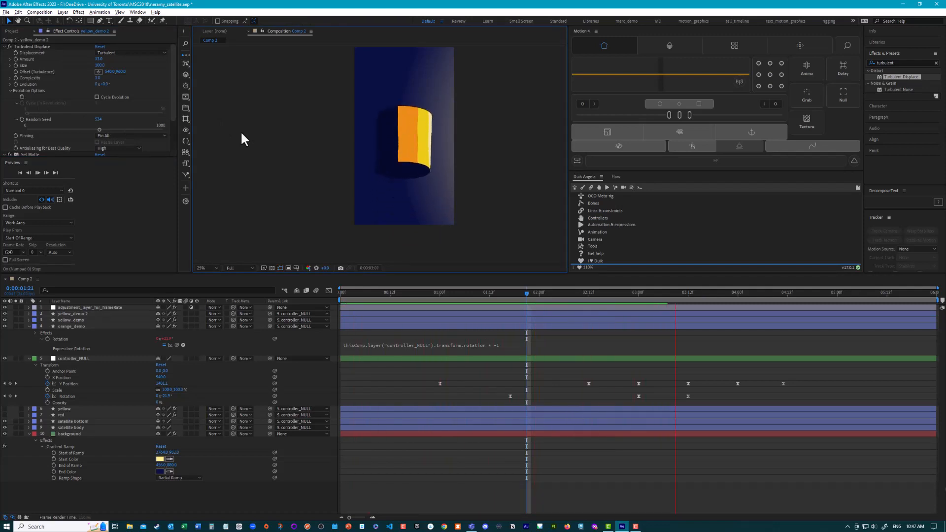
{"action": "left_click", "coordinate": [185, 85]}
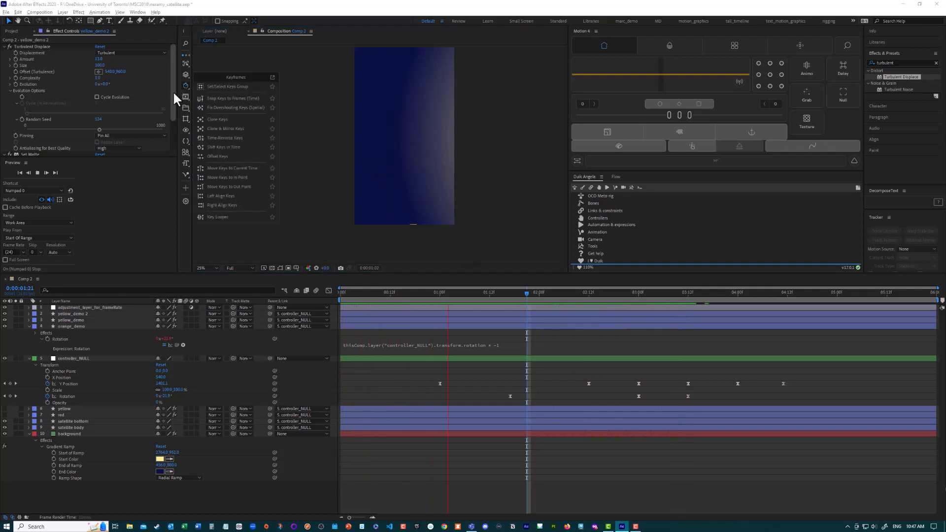
{"action": "left_click", "coordinate": [307, 150]}
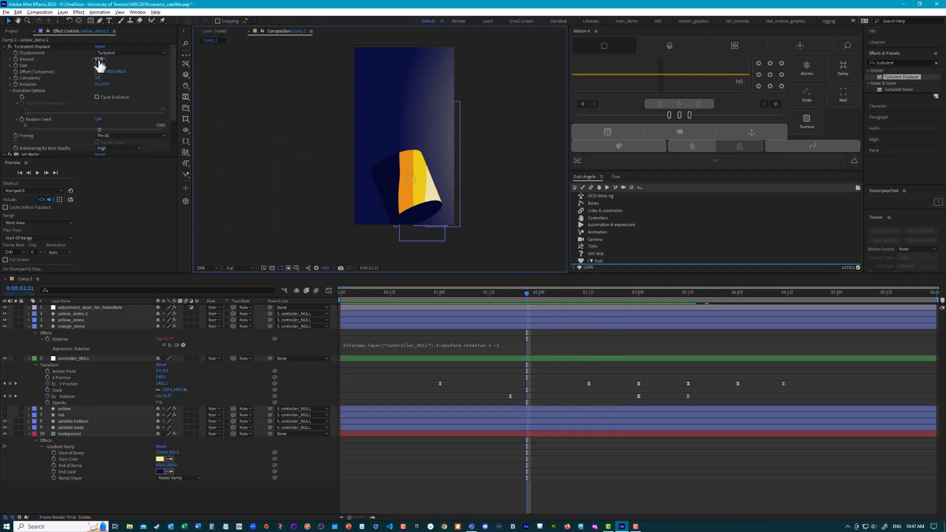
Step: Raise yellow_demo 2's Turbulent Displace amount to about 31 and play the animation to check the pale band's edge
{"action": "left_click_drag", "start_coordinate": [99, 59], "coordinate": [103, 60]}
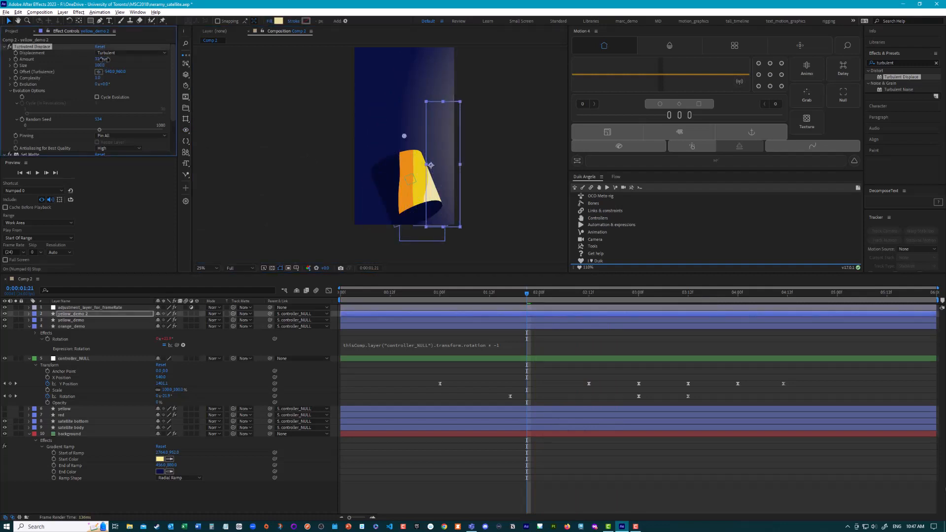
{"action": "key", "text": "KP_0"}
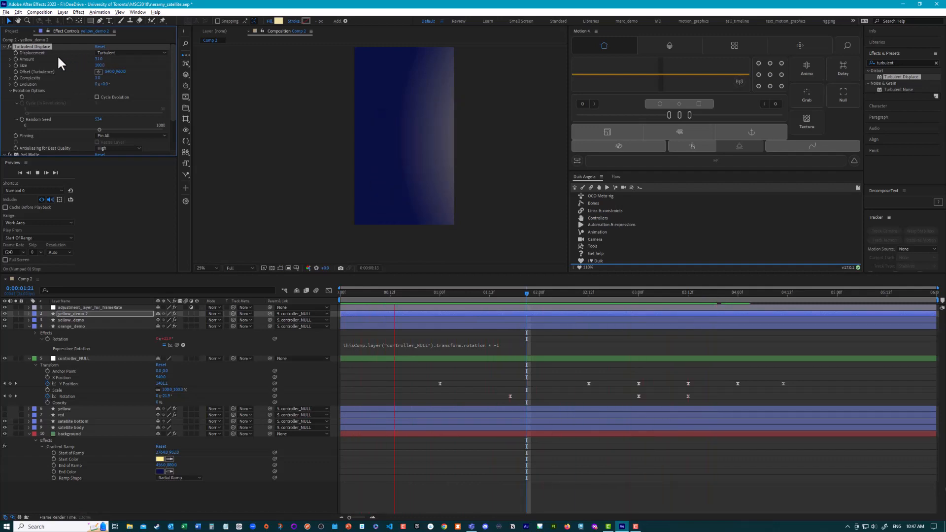
{"action": "left_click", "coordinate": [185, 75]}
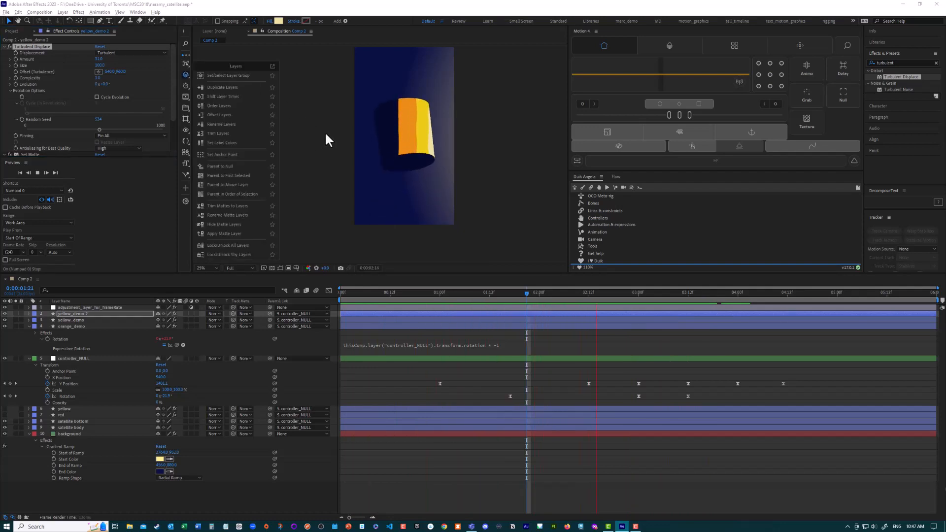
{"action": "left_click", "coordinate": [509, 242]}
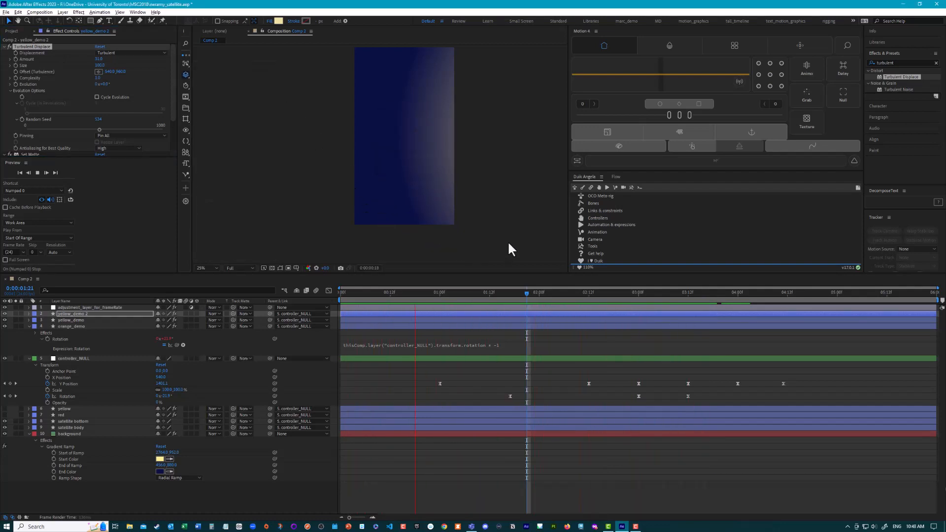
{"action": "left_click", "coordinate": [508, 249]}
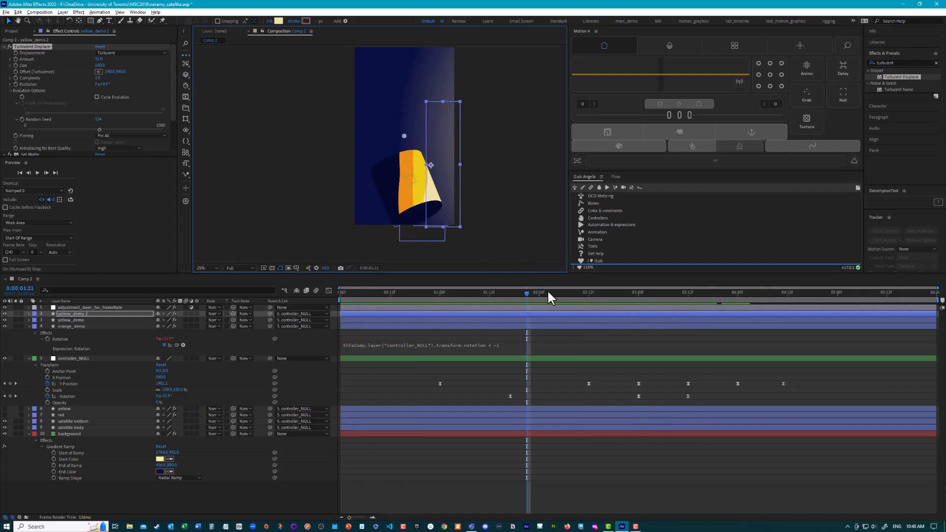
Step: Move the current time to 0:00:04:11 and rename the yellow_demo 2 layer white_demo
{"action": "left_click_drag", "start_coordinate": [526, 291], "coordinate": [784, 332]}
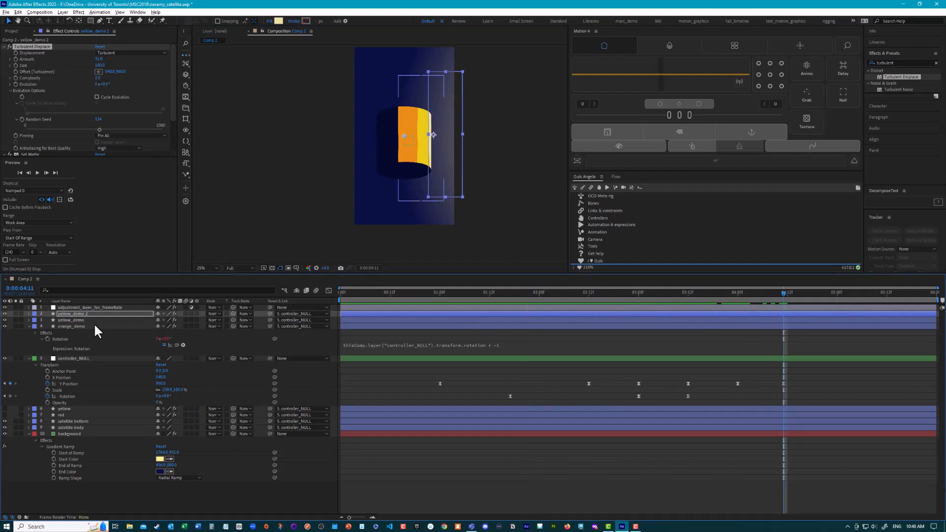
{"action": "left_click", "coordinate": [84, 314]}
{"action": "key", "text": "Return"}
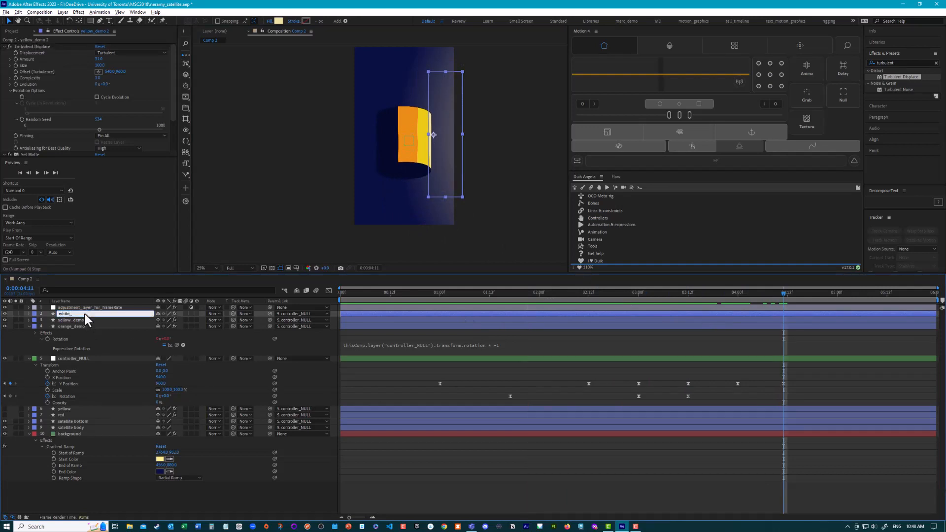
{"action": "key", "text": "Return"}
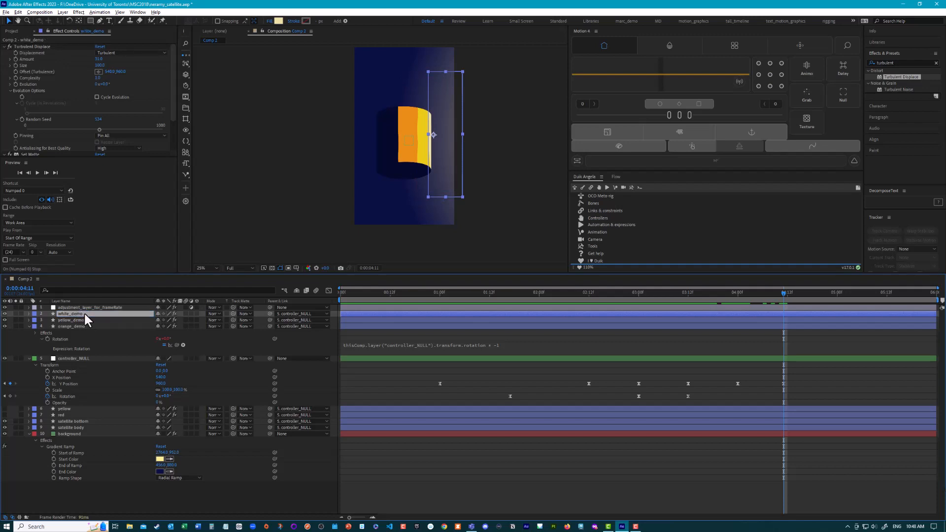
Step: Separate the Position property into X and Y dimensions on the white_demo, yellow_demo and orange_demo layers
{"action": "left_click", "coordinate": [94, 327], "text": "shift"}
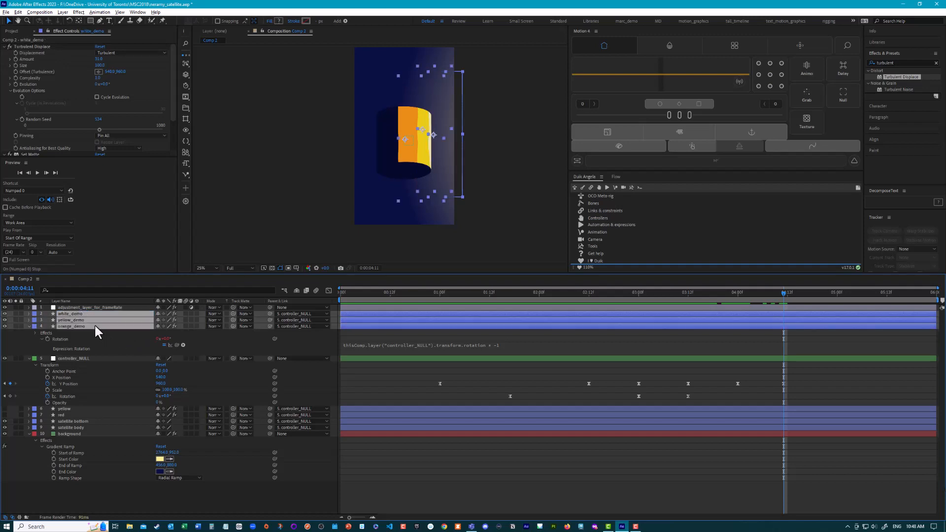
{"action": "key", "text": "p"}
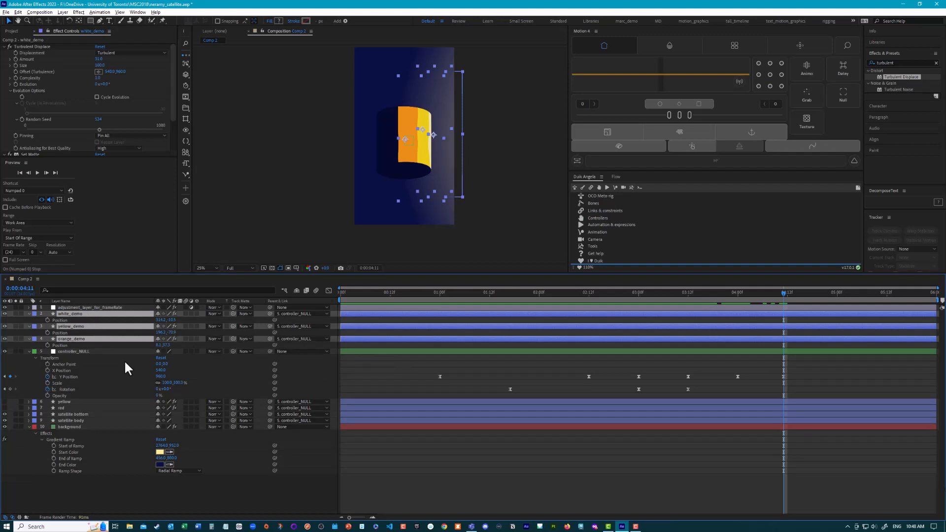
{"action": "right_click", "coordinate": [62, 320]}
{"action": "left_click", "coordinate": [87, 341]}
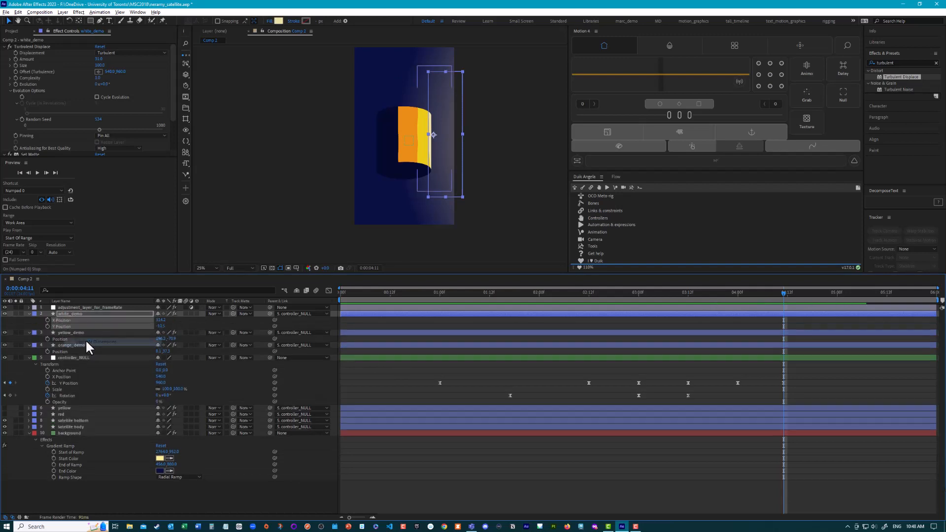
{"action": "right_click", "coordinate": [64, 340]}
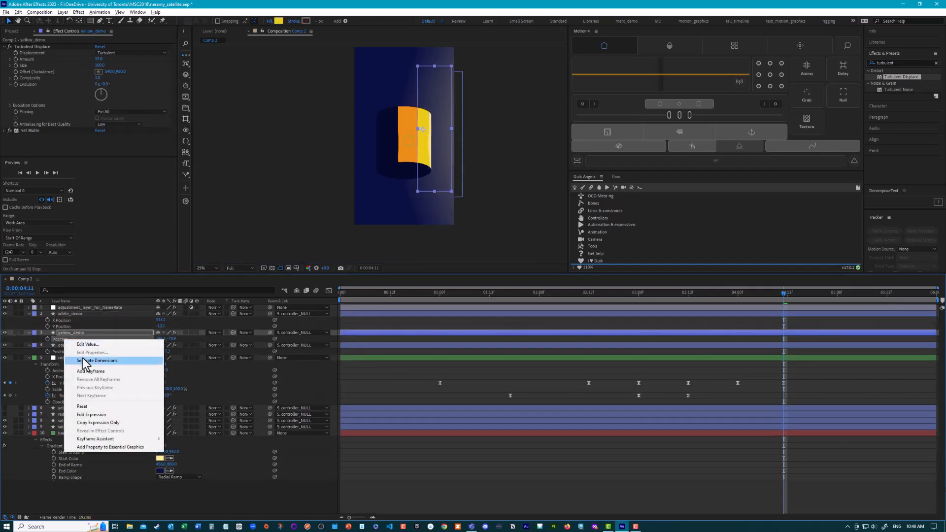
{"action": "left_click", "coordinate": [84, 361]}
{"action": "right_click", "coordinate": [63, 357]}
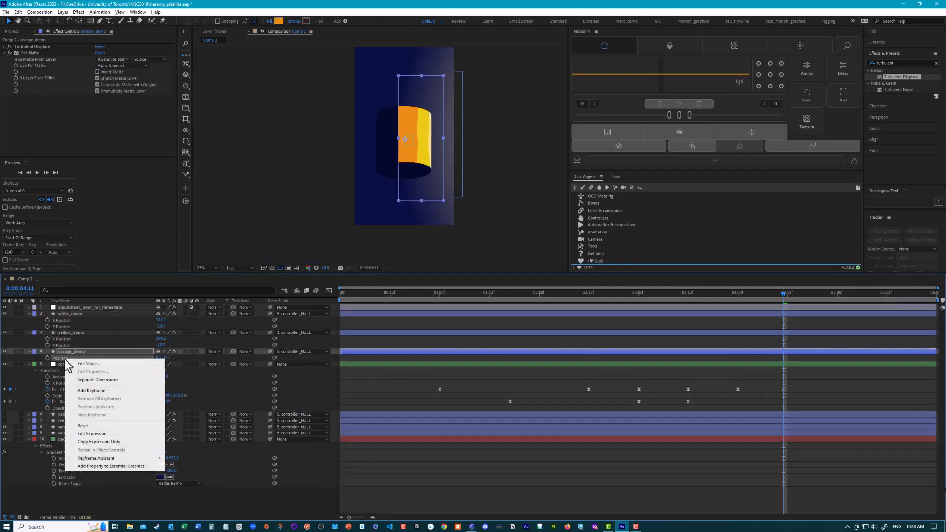
{"action": "left_click", "coordinate": [91, 380]}
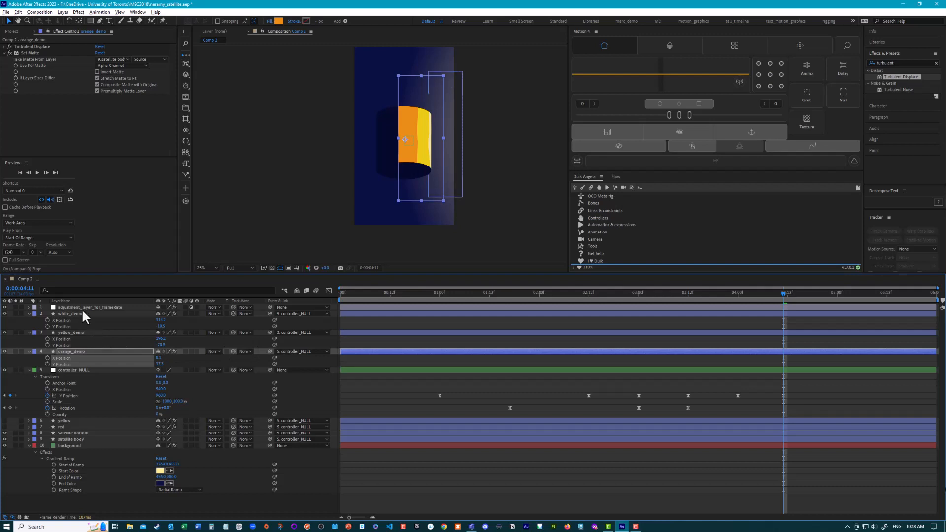
Step: Keyframe orange_demo's X Position at 0:00:04:11, and shift the band left with a second keyframe at 0:00:05:12
{"action": "left_click", "coordinate": [78, 351]}
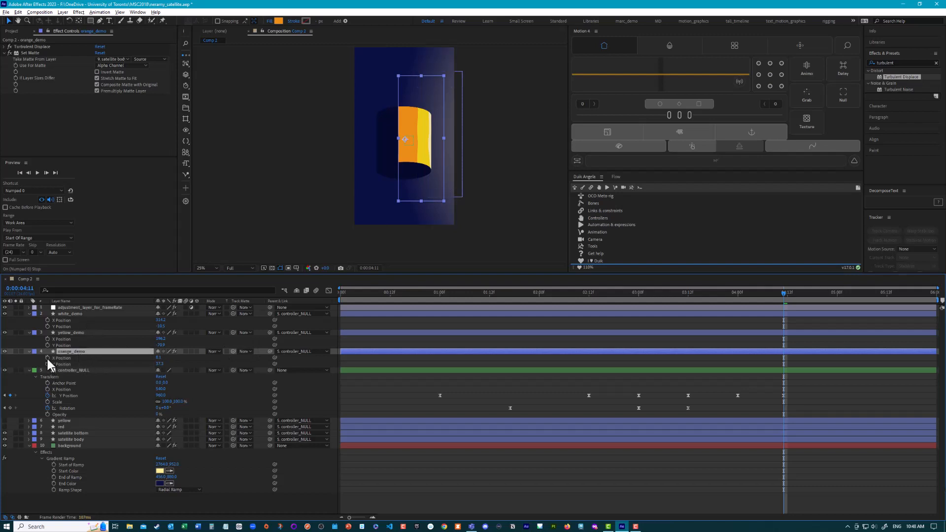
{"action": "left_click", "coordinate": [47, 358]}
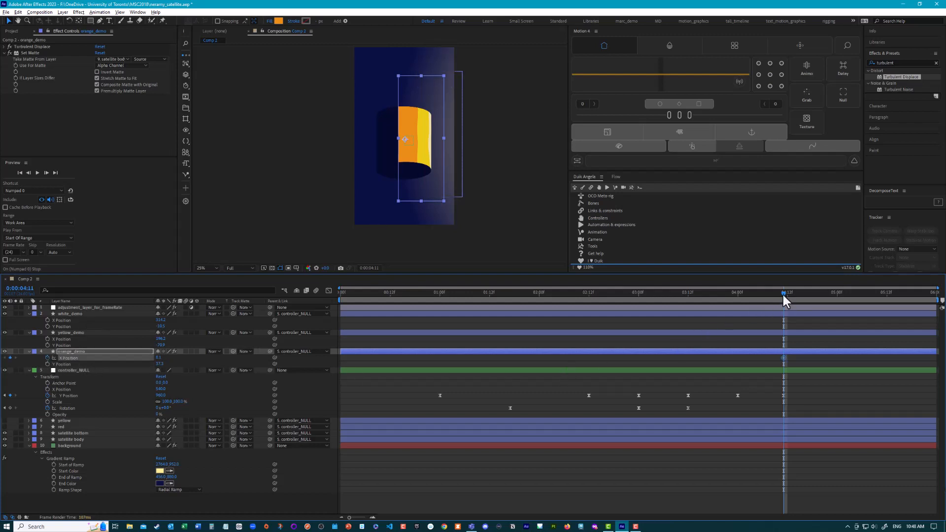
{"action": "left_click_drag", "start_coordinate": [785, 292], "coordinate": [889, 306]}
{"action": "left_click_drag", "start_coordinate": [158, 358], "coordinate": [135, 360]}
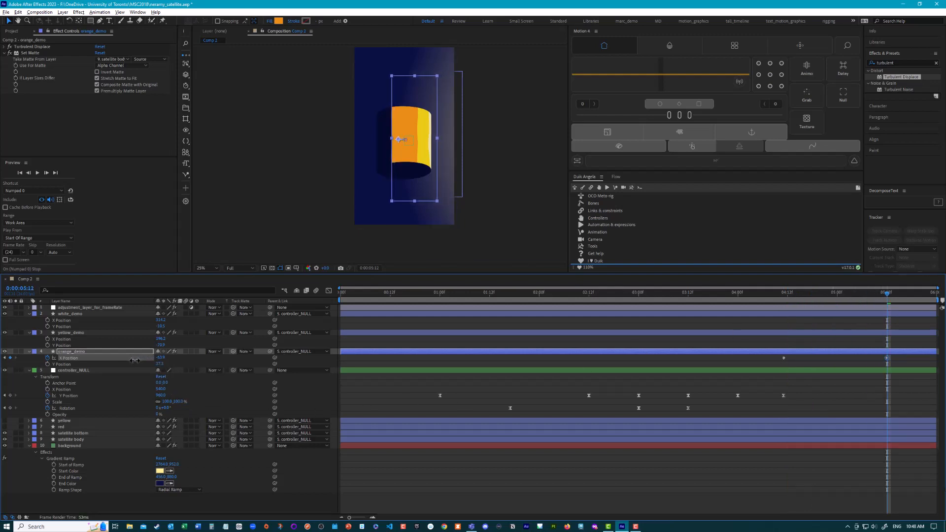
Step: Keyframe yellow_demo's X Position at 0:00:04:11, and shift the band left to about 87 with a second keyframe at 0:00:05:12
{"action": "left_click", "coordinate": [69, 331]}
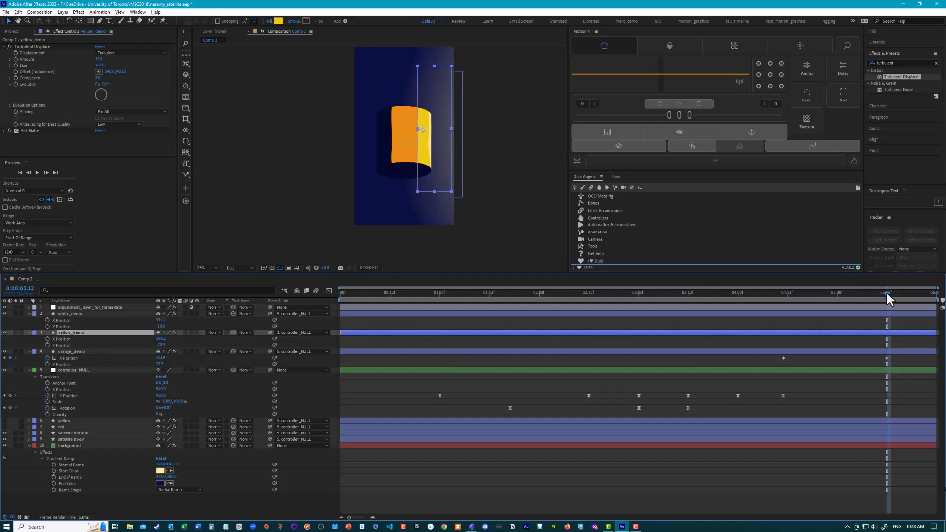
{"action": "left_click_drag", "start_coordinate": [886, 292], "coordinate": [784, 302]}
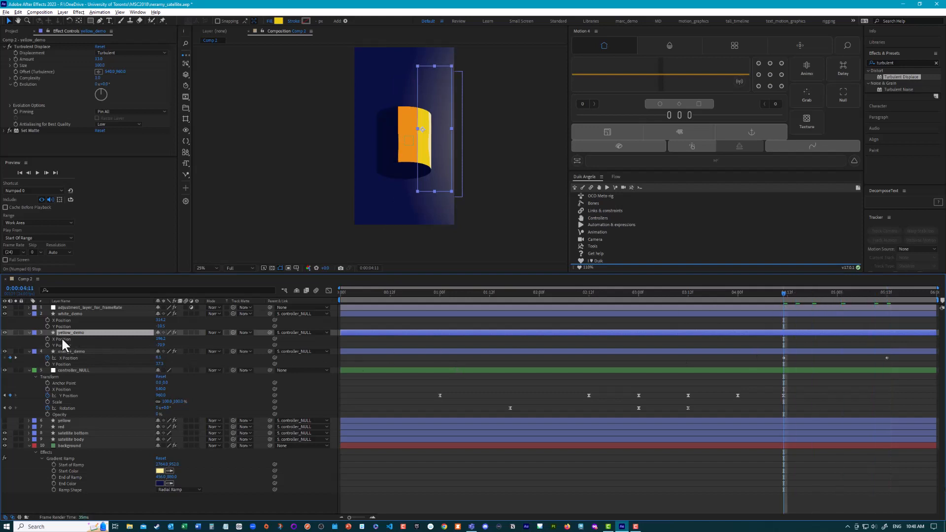
{"action": "left_click", "coordinate": [47, 346]}
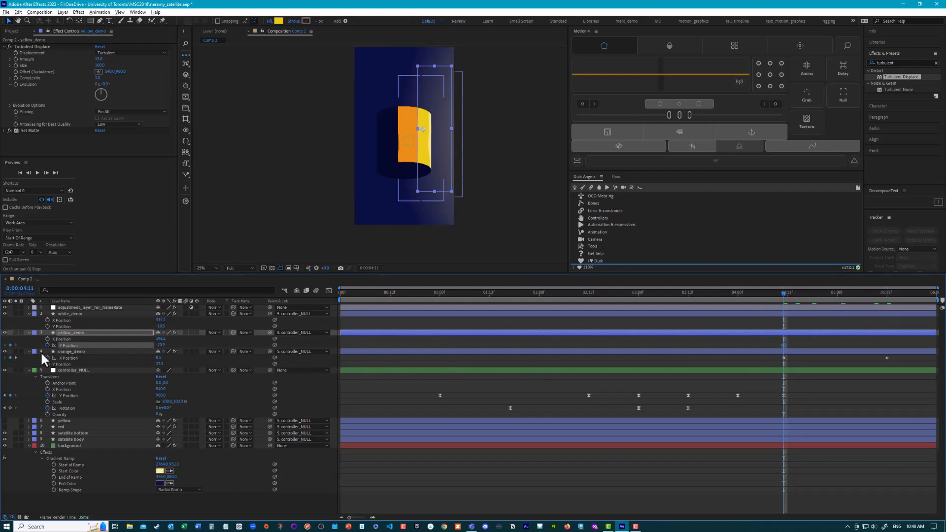
{"action": "left_click", "coordinate": [48, 339]}
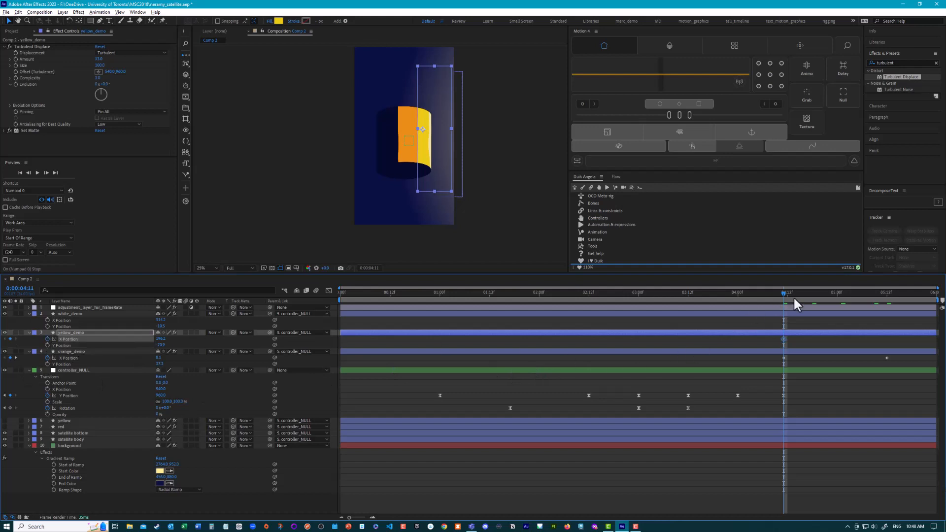
{"action": "left_click_drag", "start_coordinate": [784, 294], "coordinate": [887, 312]}
{"action": "left_click_drag", "start_coordinate": [160, 339], "coordinate": [122, 343]}
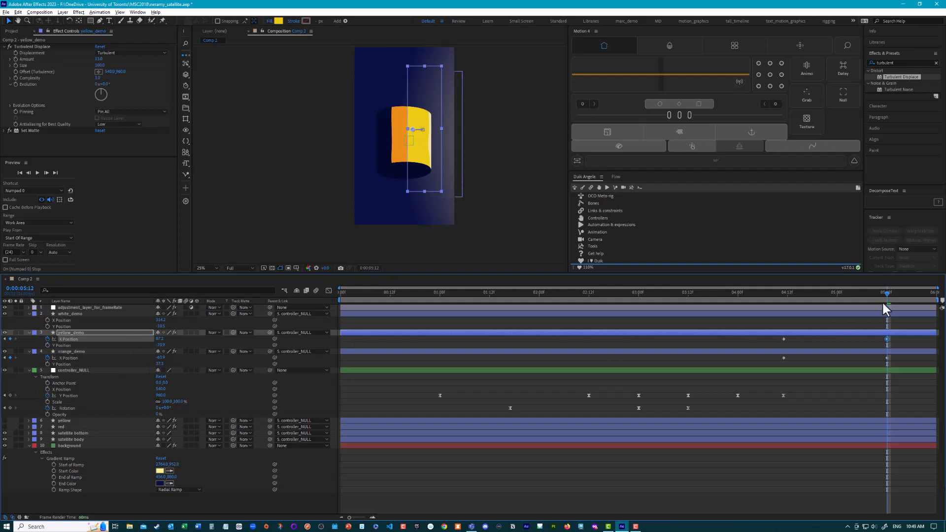
Step: Keyframe white_demo's X Position at 0:00:04:11, and shift the band left to about 239 with a second keyframe at 0:00:05:12
{"action": "left_click_drag", "start_coordinate": [887, 291], "coordinate": [785, 313]}
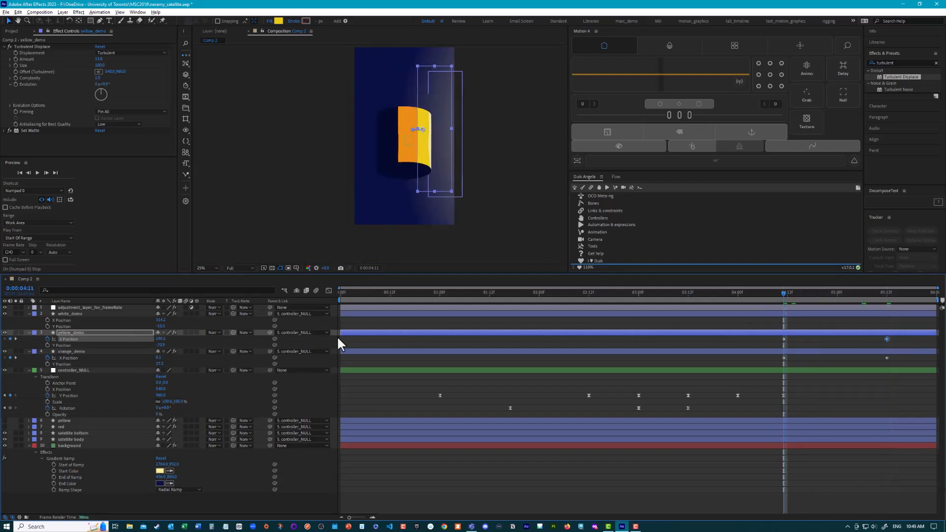
{"action": "left_click", "coordinate": [47, 320]}
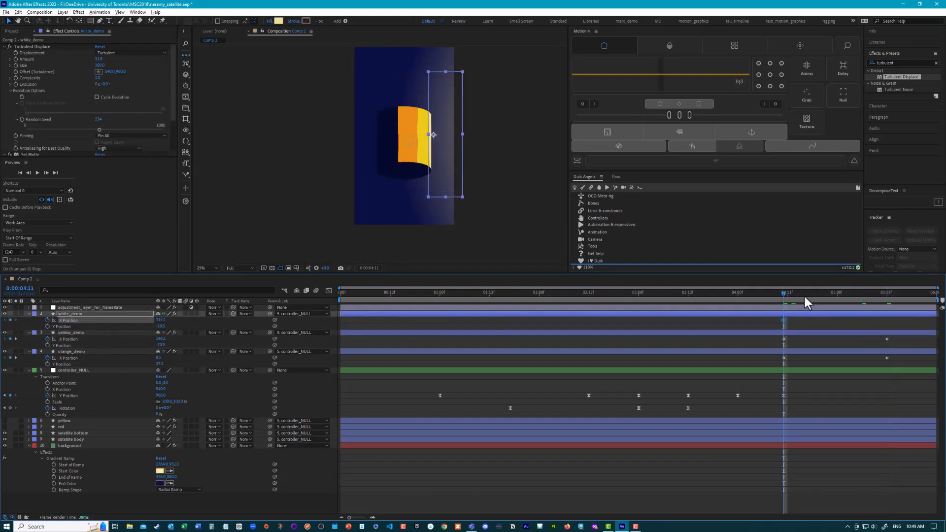
{"action": "key", "text": "k"}
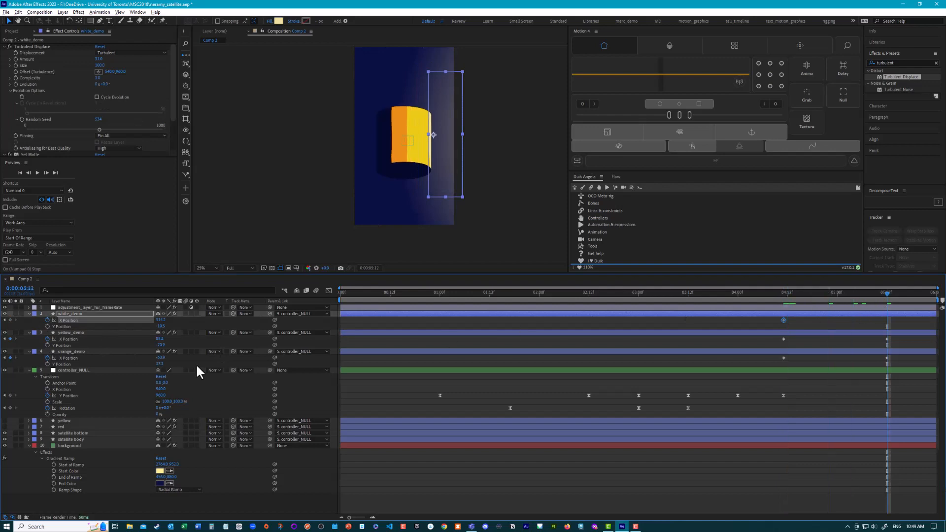
{"action": "left_click_drag", "start_coordinate": [153, 320], "coordinate": [132, 320]}
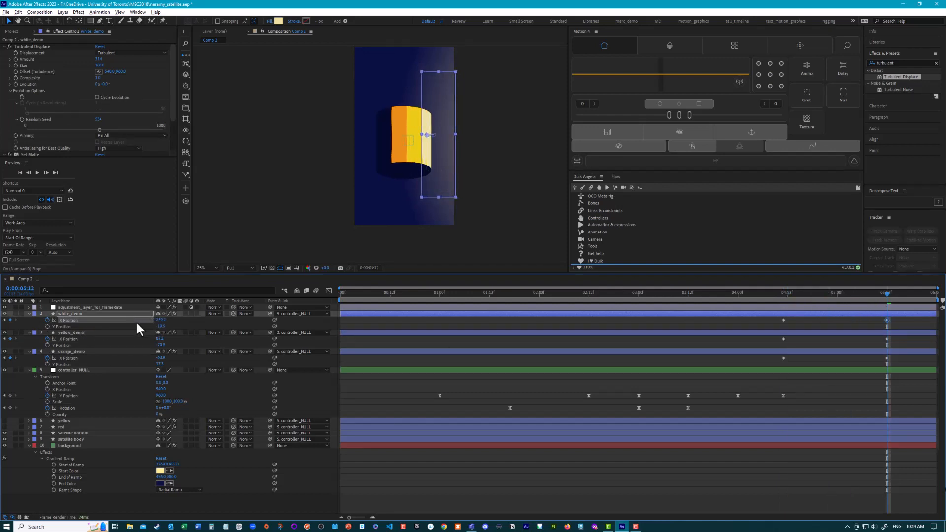
Step: Apply Easy Ease to all X Position keyframes of the white, yellow and orange bands, and play the animation to check the shift
{"action": "left_click_drag", "start_coordinate": [770, 318], "coordinate": [898, 364]}
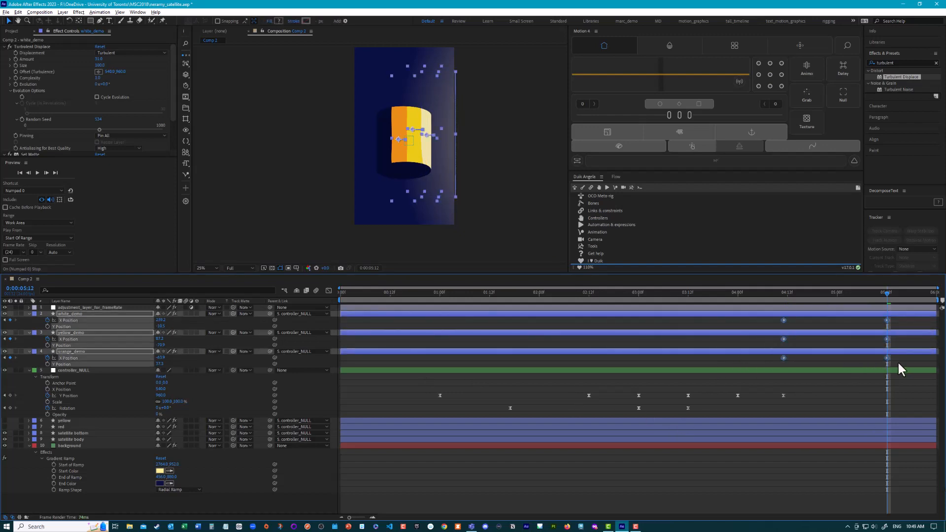
{"action": "right_click", "coordinate": [782, 320]}
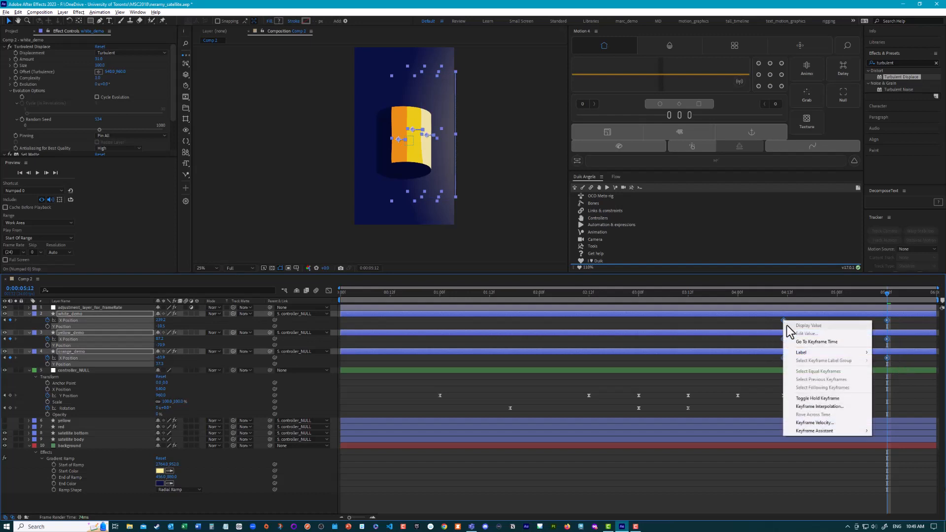
{"action": "mouse_move", "coordinate": [820, 433]}
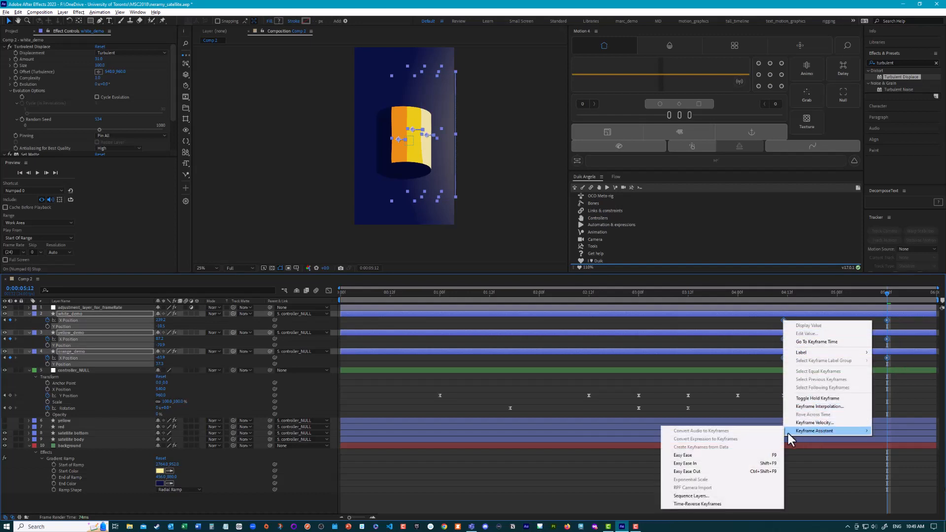
{"action": "left_click", "coordinate": [747, 455]}
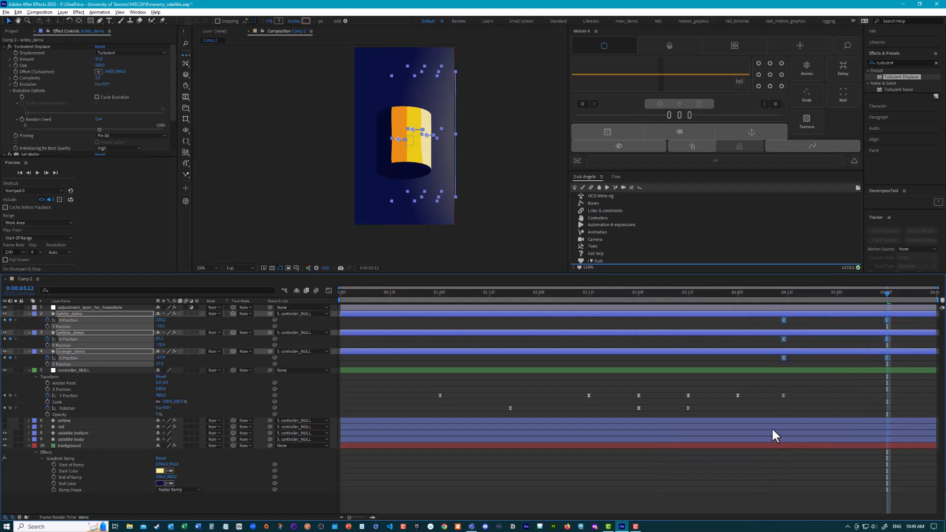
{"action": "left_click", "coordinate": [526, 246]}
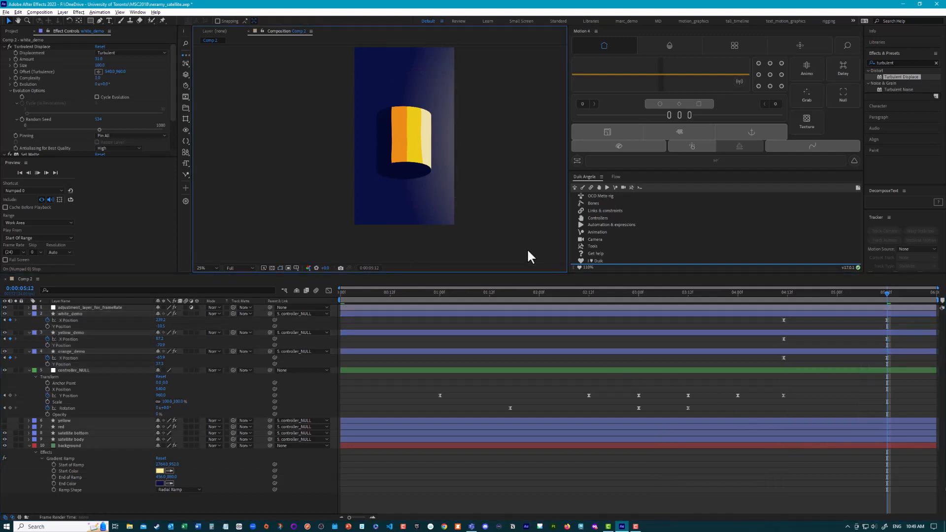
{"action": "key", "text": "space"}
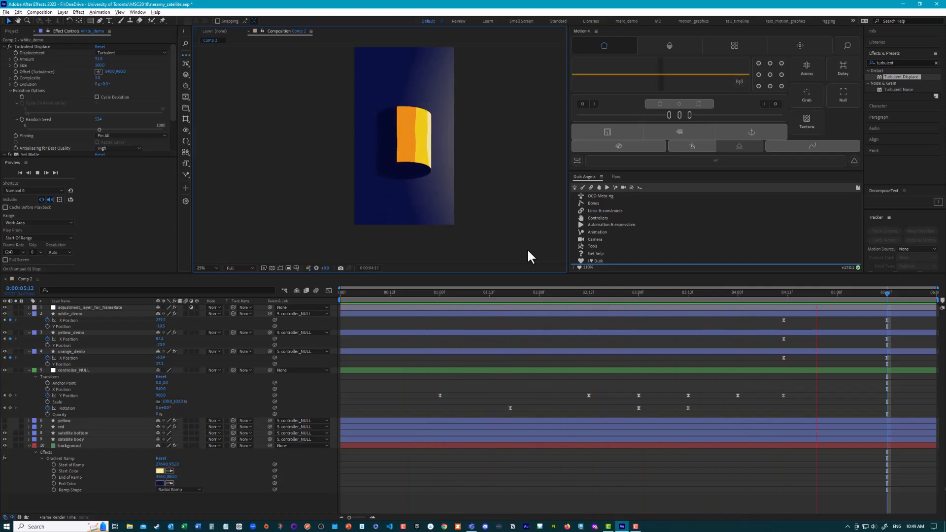
{"action": "key", "text": "space"}
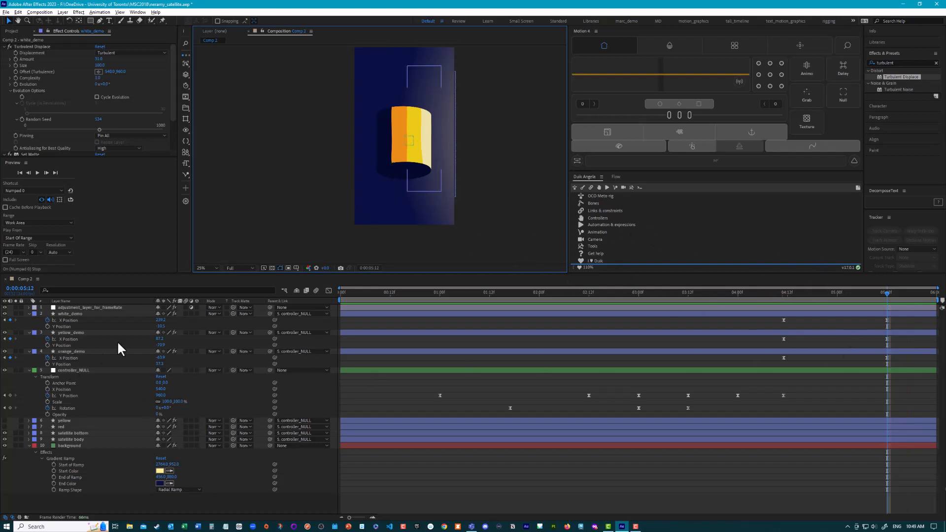
Step: Move the bands further left at 0:00:05:12, setting the X Position of yellow_demo to about 2 and white_demo to about 111
{"action": "left_click_drag", "start_coordinate": [158, 340], "coordinate": [142, 340]}
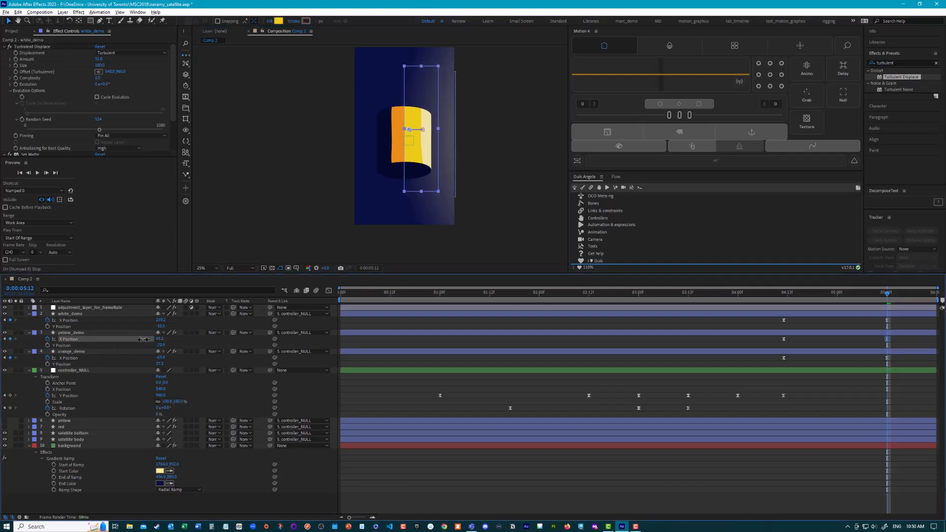
{"action": "left_click", "coordinate": [157, 332]}
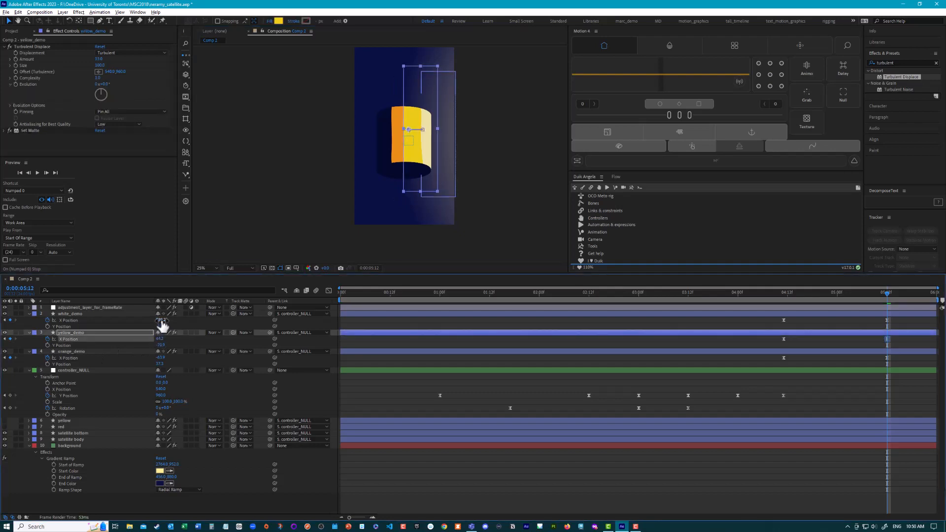
{"action": "left_click_drag", "start_coordinate": [161, 321], "coordinate": [144, 340]}
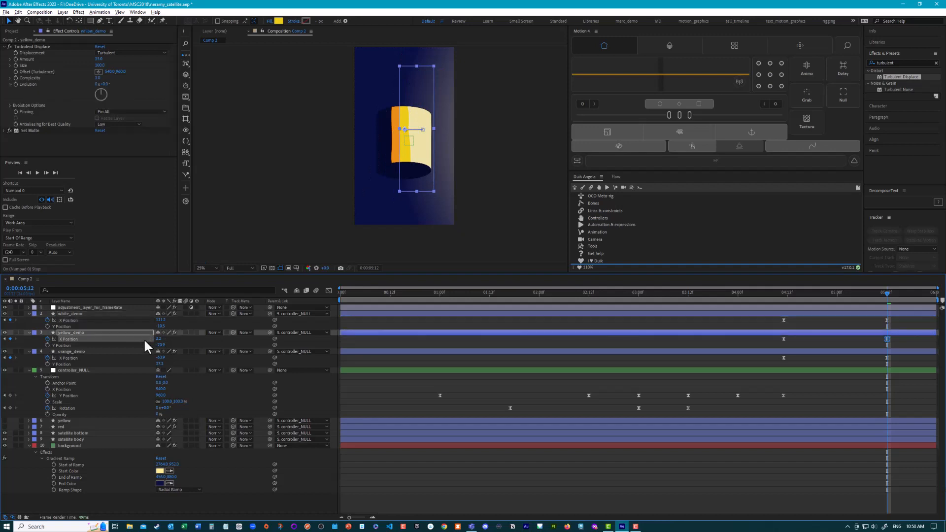
Step: Start the work area at 0:00:04:04 and play that section to check the wider band movement
{"action": "left_click", "coordinate": [755, 293]}
{"action": "key", "text": "b"}
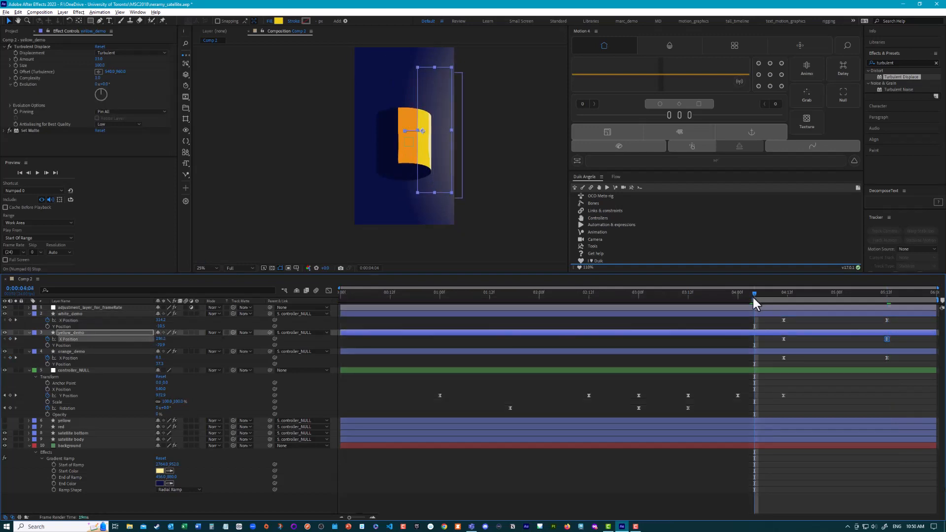
{"action": "key", "text": "space"}
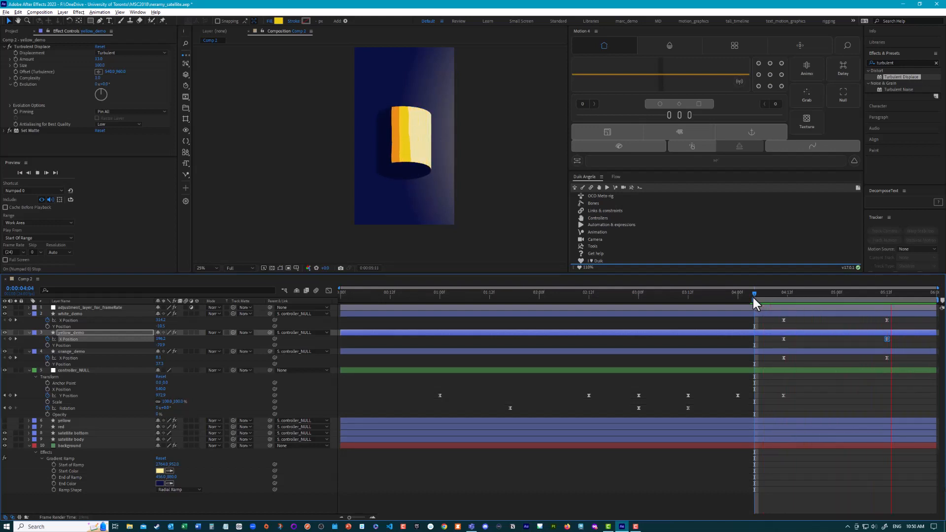
{"action": "key", "text": "space"}
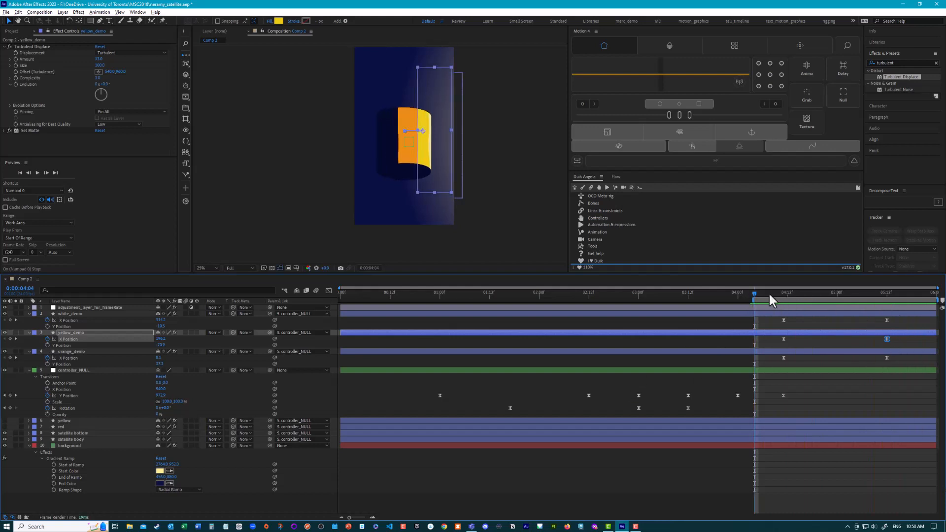
Step: Set orange_demo's X Position at 0:00:05:12 to about -109 and play the work area to check the shading
{"action": "left_click_drag", "start_coordinate": [756, 290], "coordinate": [887, 311]}
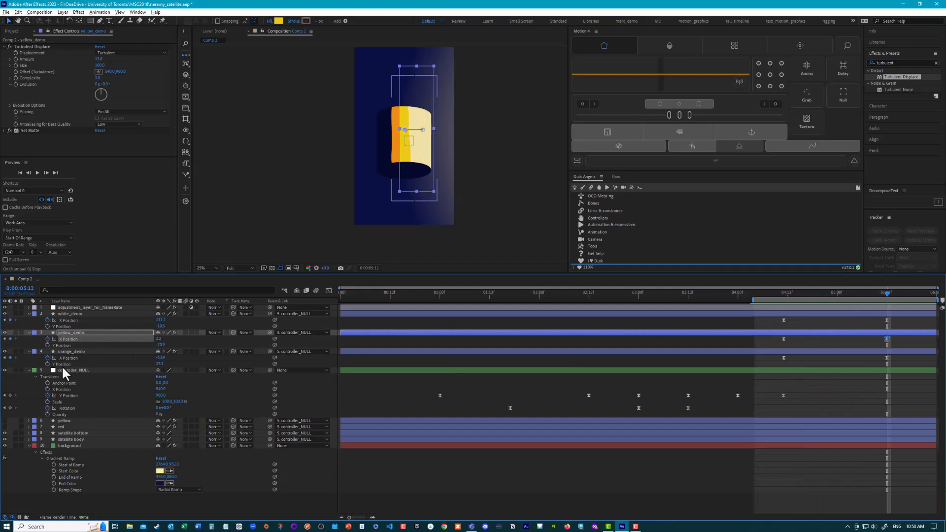
{"action": "left_click_drag", "start_coordinate": [161, 359], "coordinate": [148, 360]}
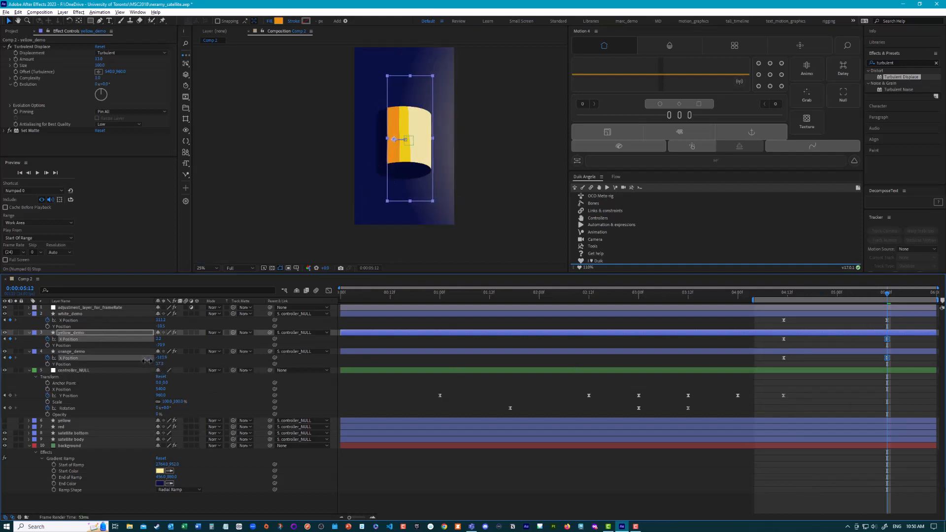
{"action": "left_click", "coordinate": [149, 360]}
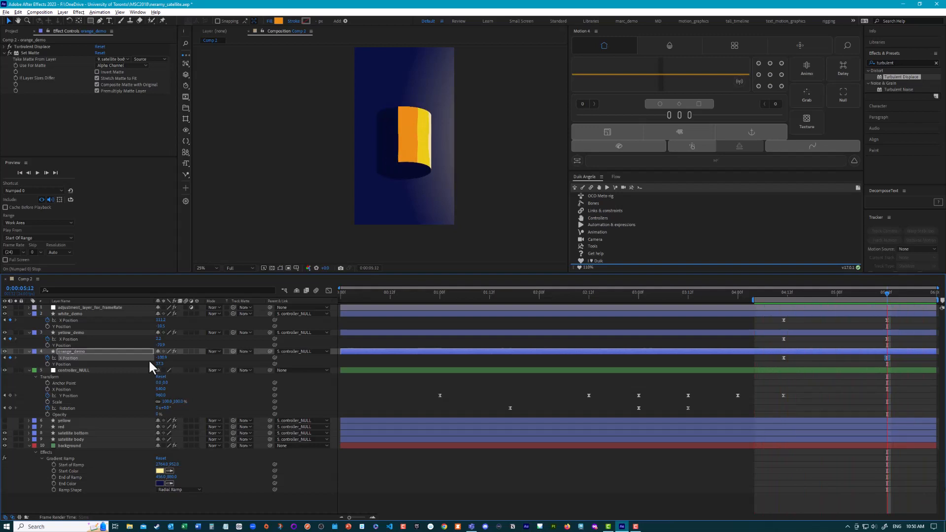
{"action": "key", "text": "space"}
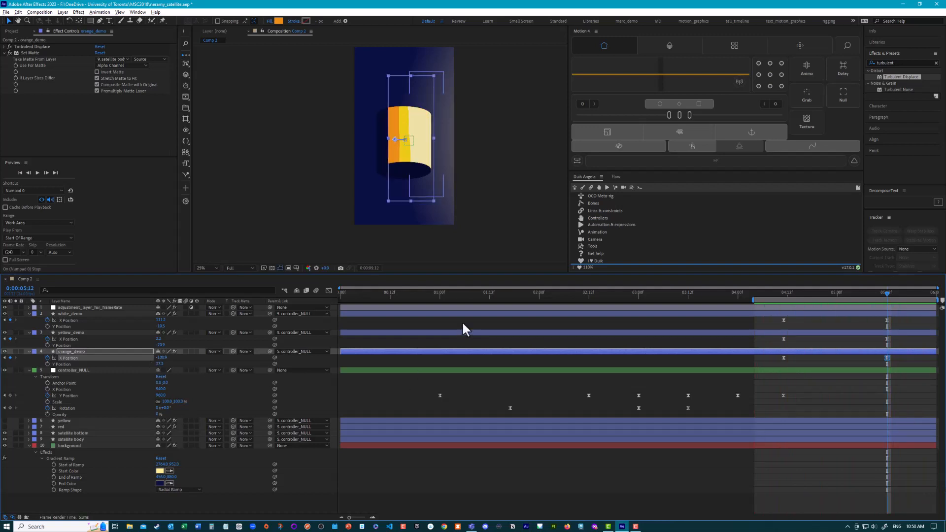
{"action": "left_click", "coordinate": [460, 201]}
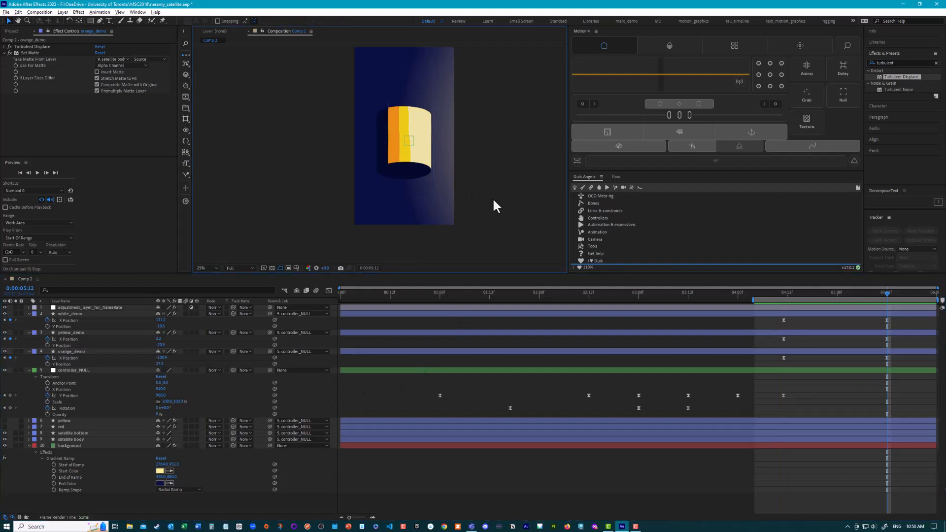